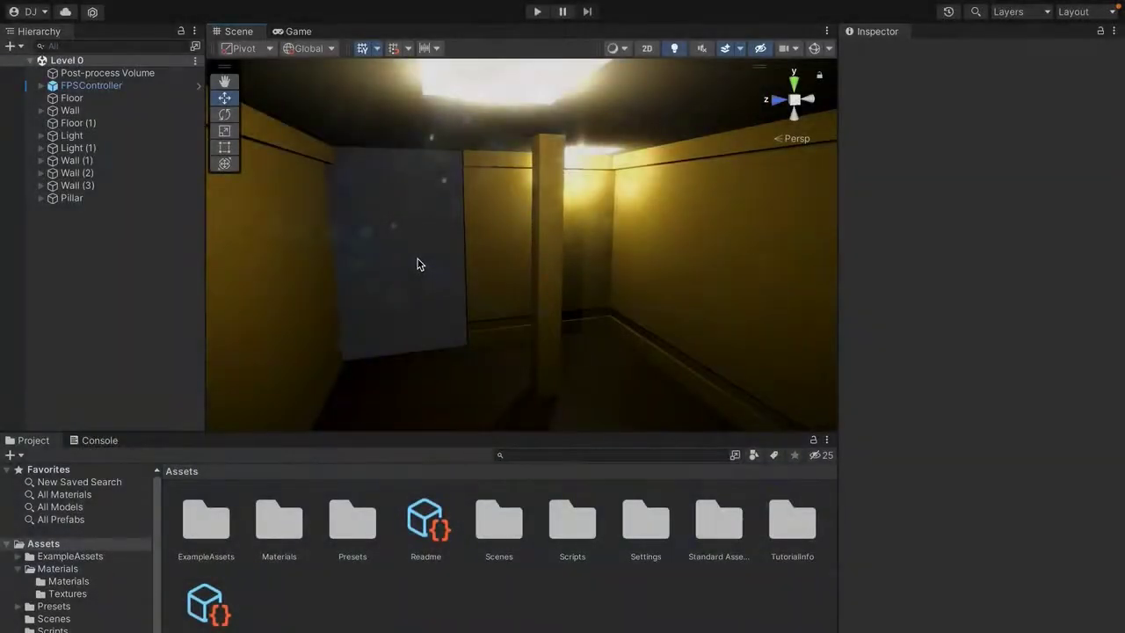
Switch the Light object behind the pillar off and back on, and save the Level 0 scene.
{"action": "right_click_drag", "start_coordinate": [624, 345], "coordinate": [741, 268]}
{"action": "right_click_drag", "start_coordinate": [440, 193], "coordinate": [570, 314]}
{"action": "right_click_drag", "start_coordinate": [465, 366], "coordinate": [628, 115]}
{"action": "left_click", "coordinate": [460, 186]}
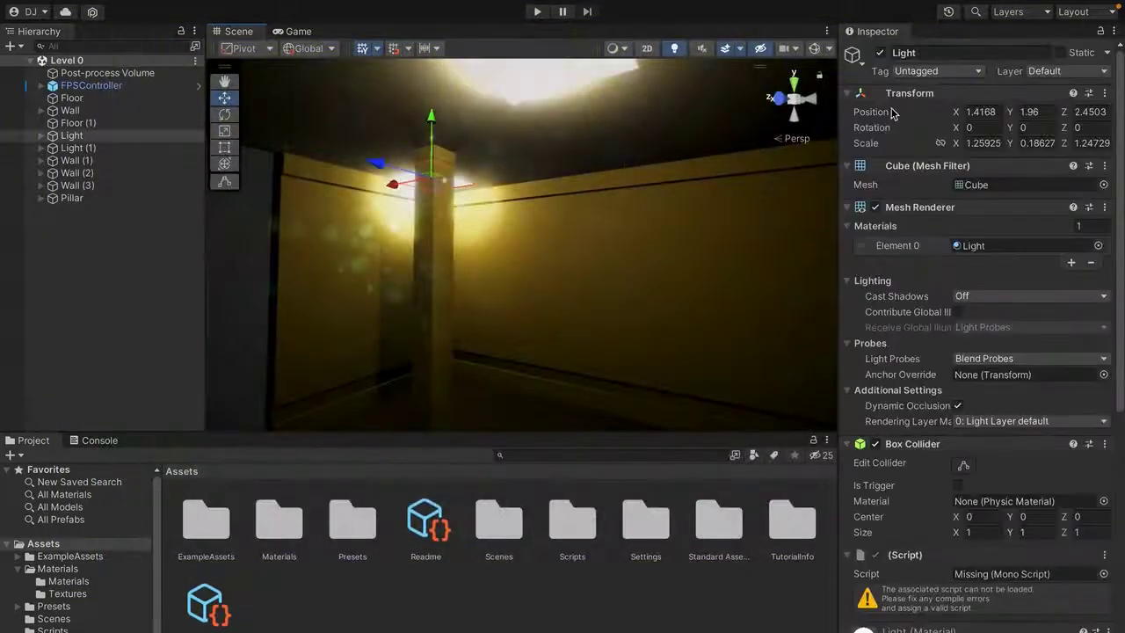
{"action": "left_click", "coordinate": [884, 53]}
{"action": "left_click", "coordinate": [884, 52]}
{"action": "right_click_drag", "start_coordinate": [723, 148], "coordinate": [561, 198]}
{"action": "left_click", "coordinate": [435, 254]}
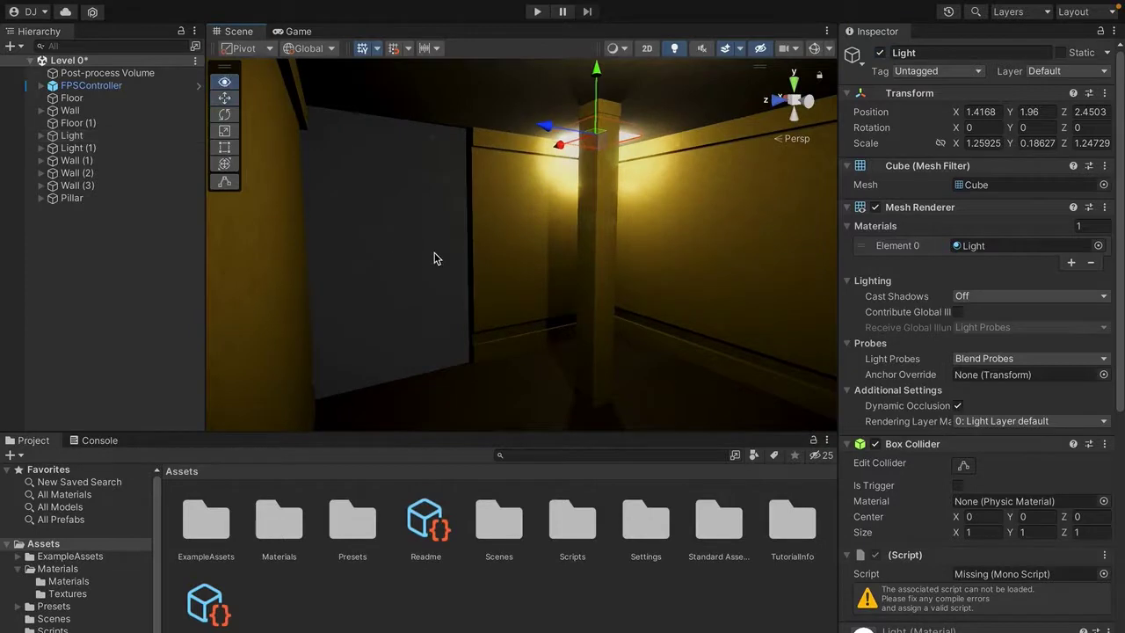
{"action": "key", "text": "super+s"}
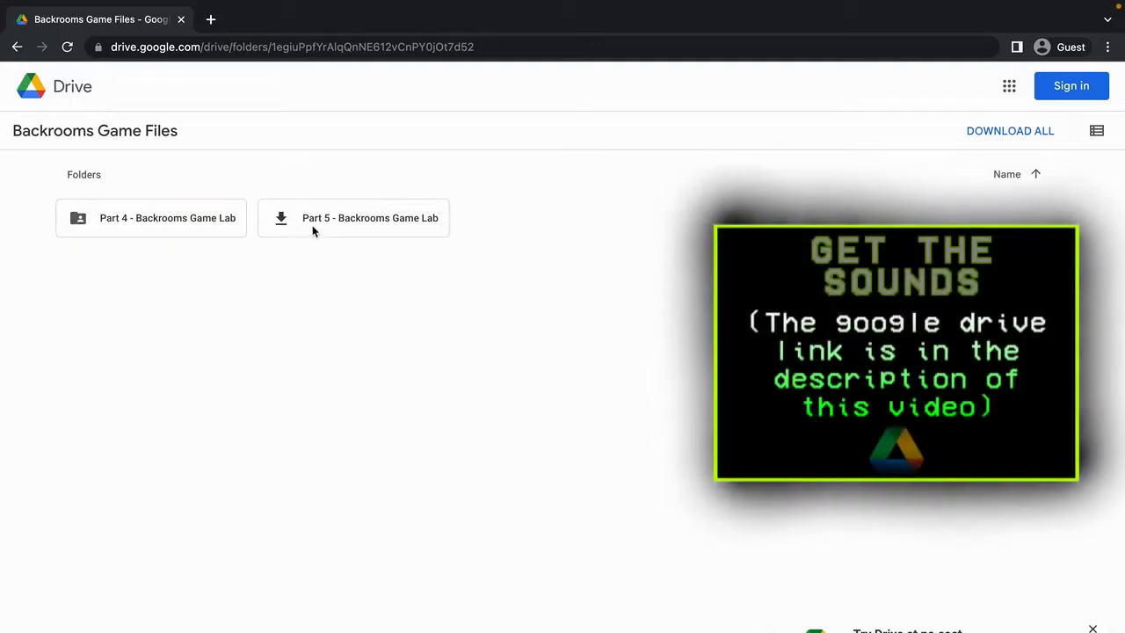
In Google Drive, look through the Part 5 - Backrooms Game Lab sound files and download its Audio folder.
{"action": "double_click", "coordinate": [408, 219]}
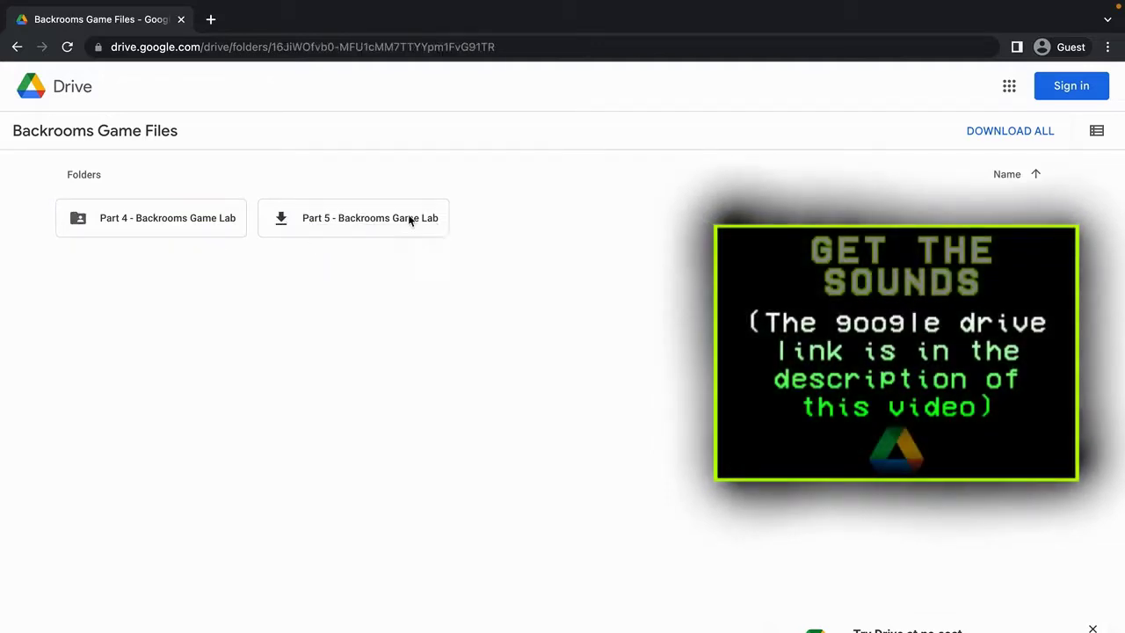
{"action": "double_click", "coordinate": [148, 220]}
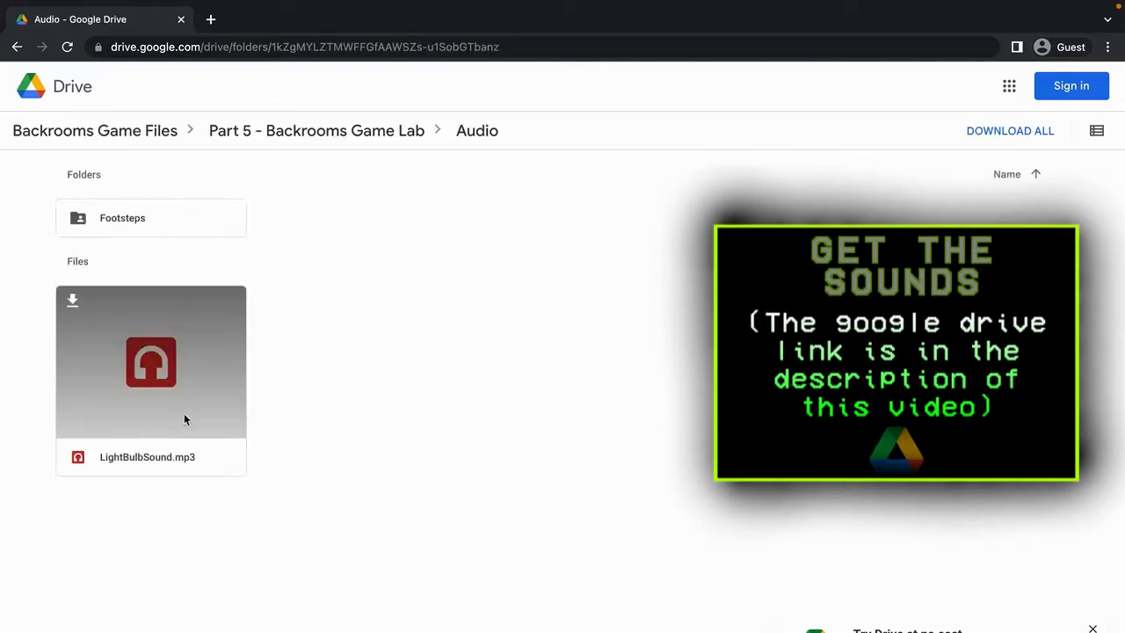
{"action": "double_click", "coordinate": [130, 221]}
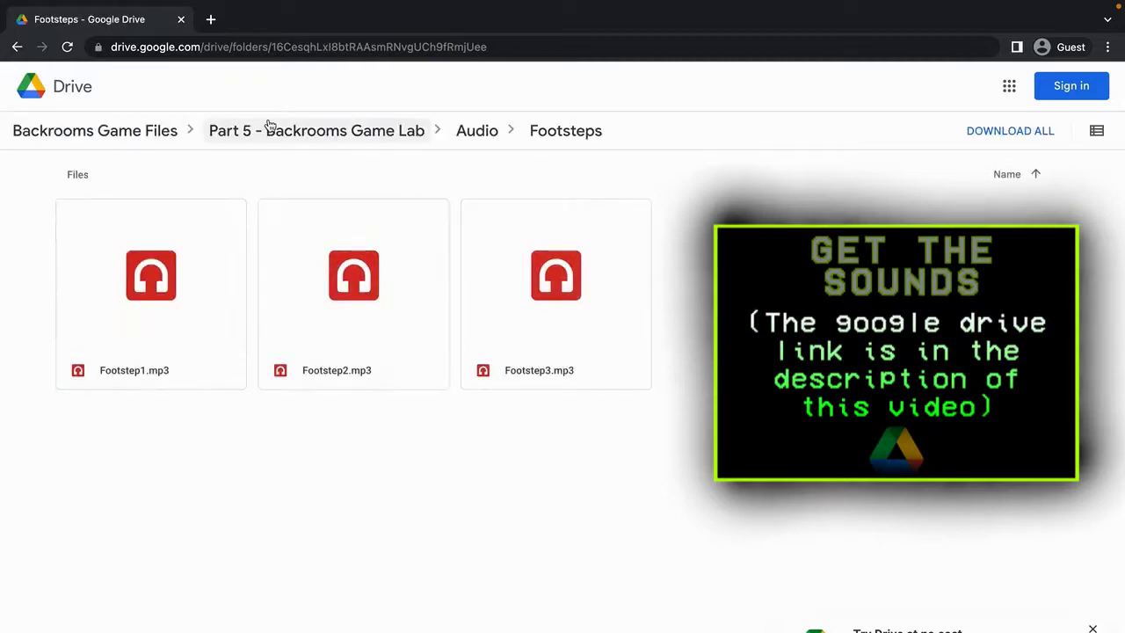
{"action": "left_click", "coordinate": [134, 137]}
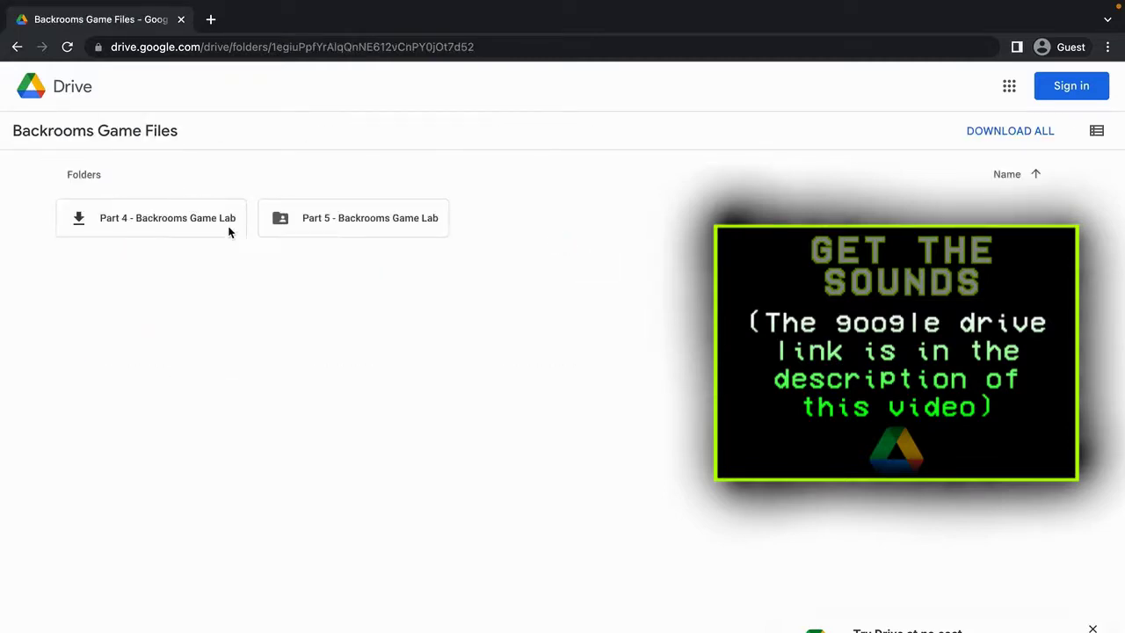
{"action": "double_click", "coordinate": [345, 226]}
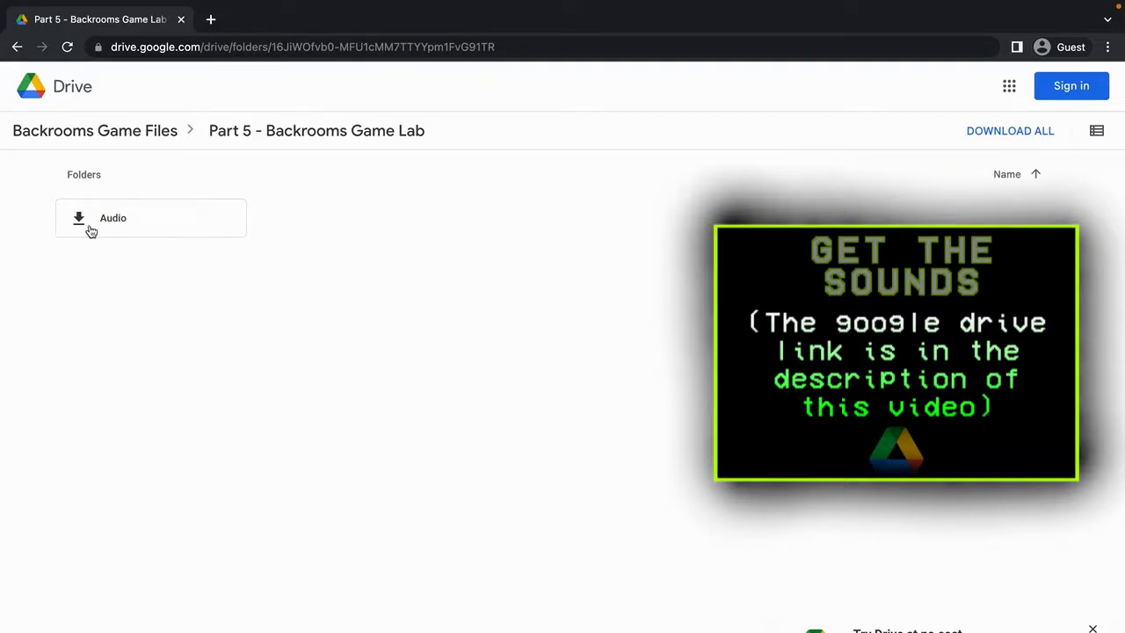
{"action": "left_click", "coordinate": [82, 228]}
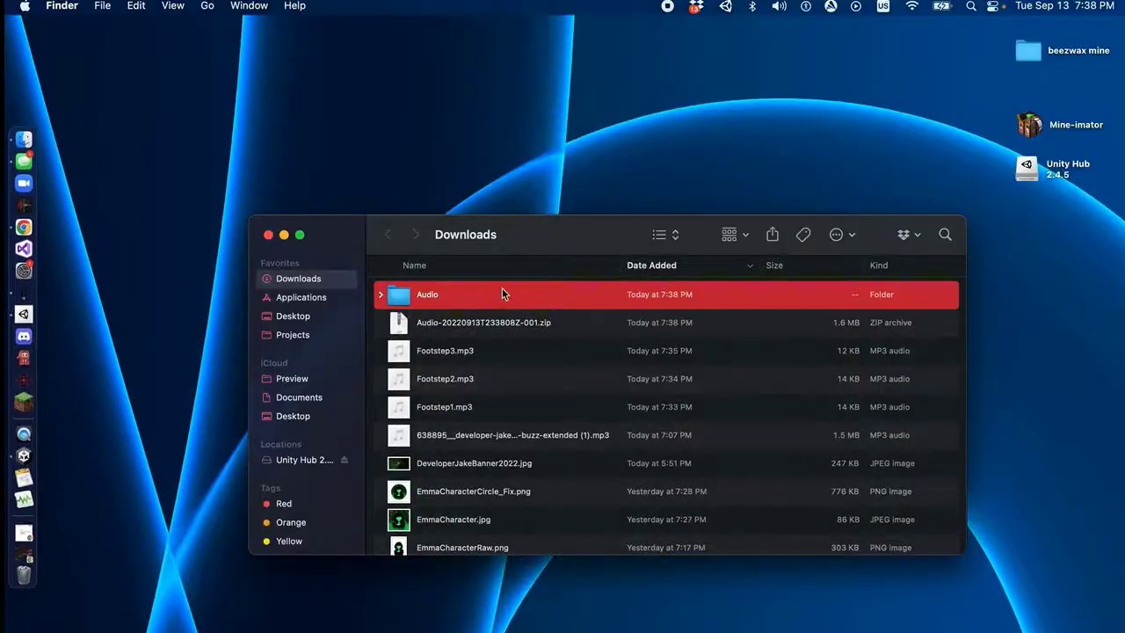
In Finder's Downloads, expand the Audio folder and its Footsteps subfolder to check the sound files.
{"action": "left_click", "coordinate": [381, 295]}
{"action": "left_click", "coordinate": [400, 353]}
{"action": "left_click", "coordinate": [392, 351]}
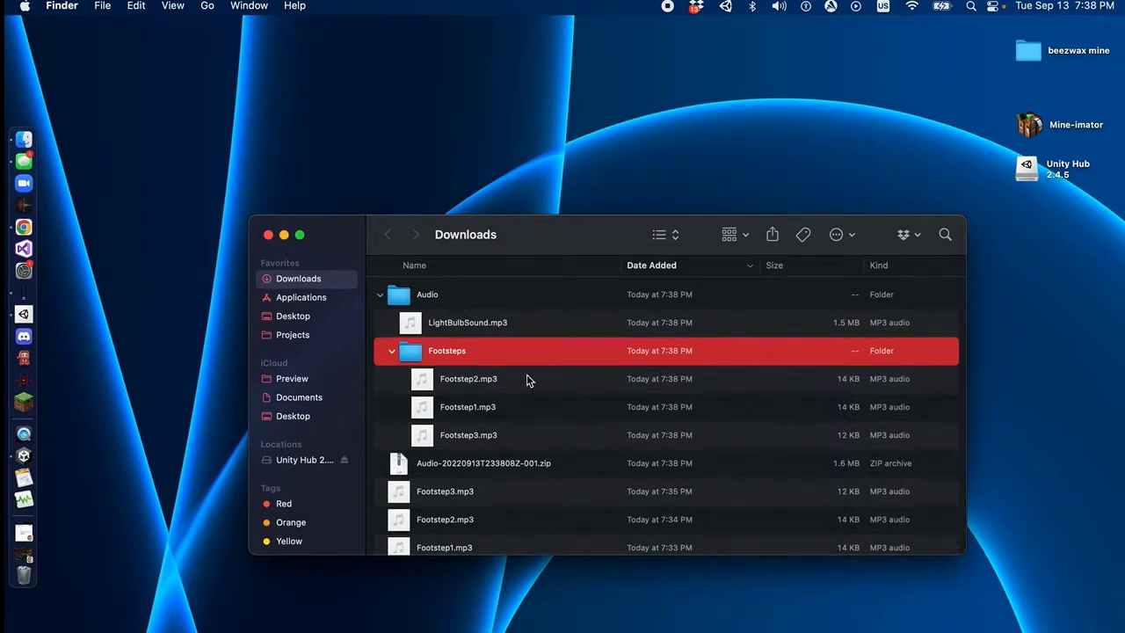
Switch to Unity and import the downloaded Audio folder into the project's Assets, closing the import dialog.
{"action": "key", "text": "ctrl+Right"}
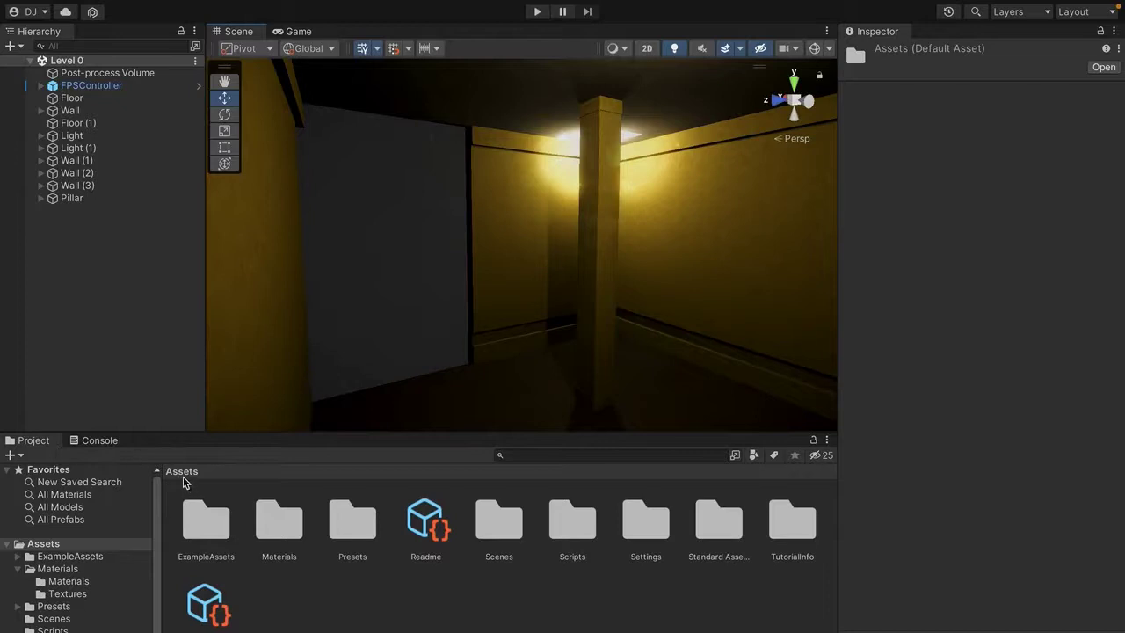
{"action": "right_click", "coordinate": [297, 580]}
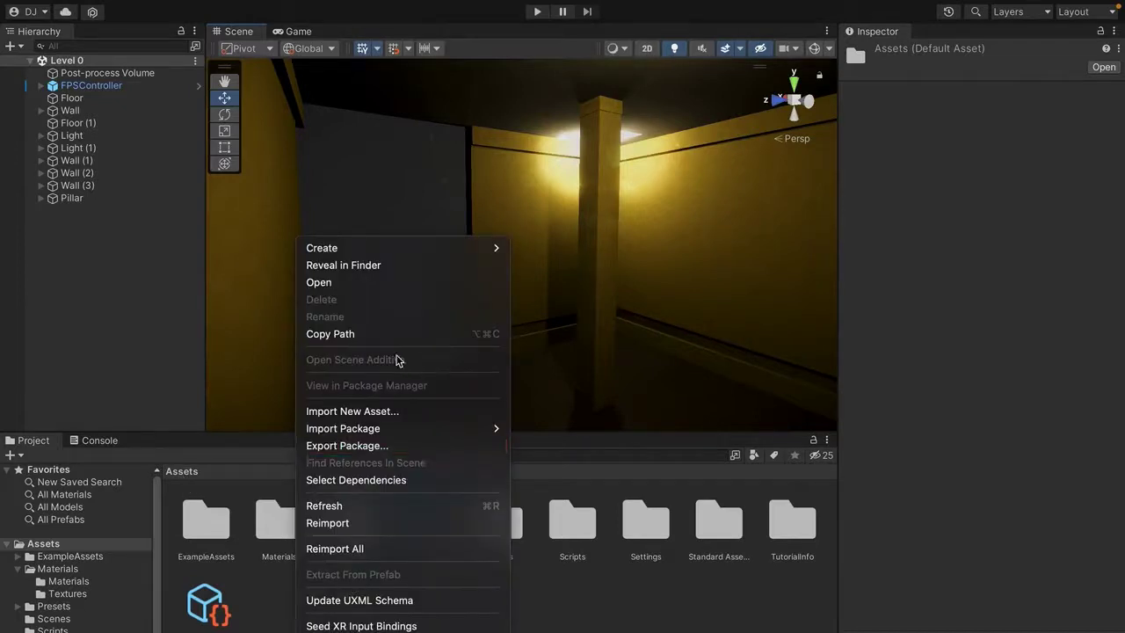
{"action": "left_click", "coordinate": [384, 411]}
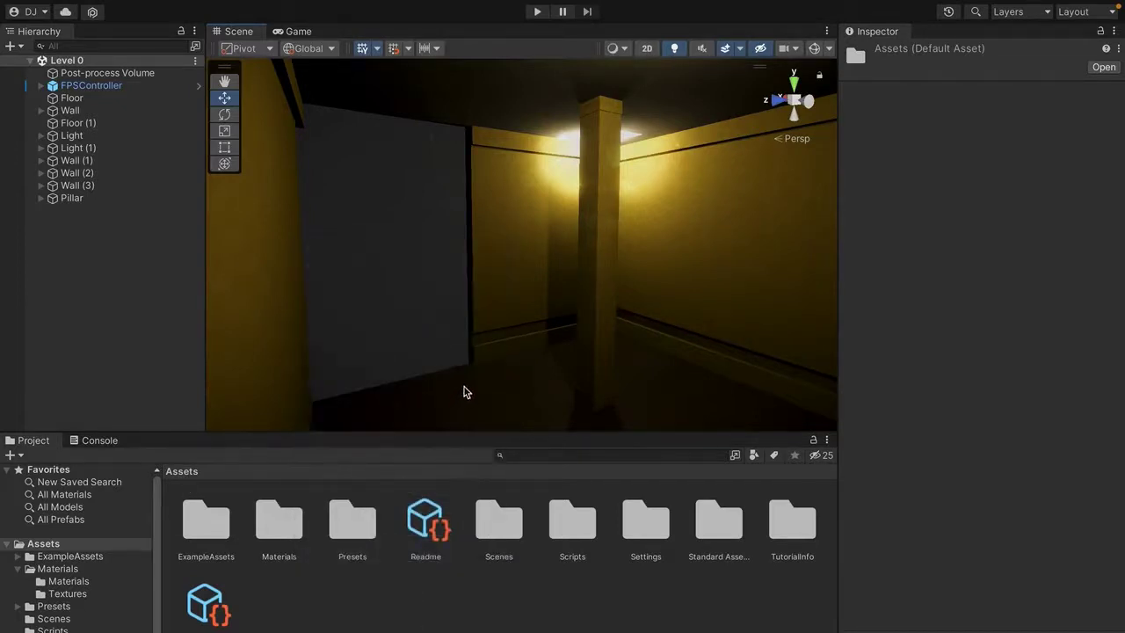
{"action": "left_click_drag", "start_coordinate": [437, 205], "coordinate": [399, 507]}
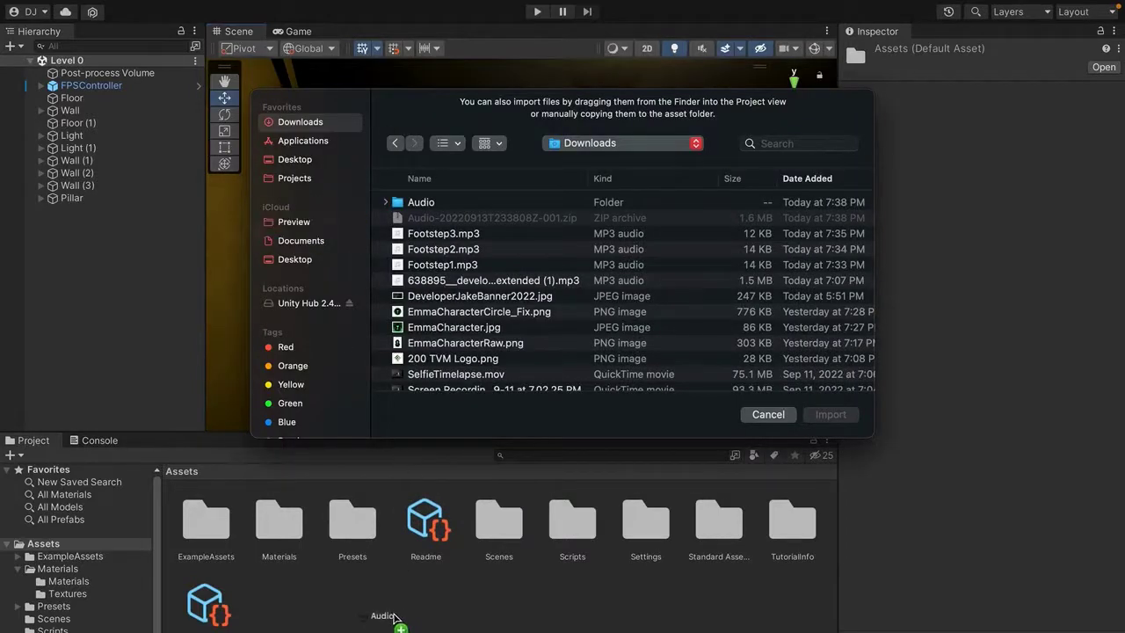
{"action": "left_click_drag", "start_coordinate": [383, 615], "coordinate": [381, 613]}
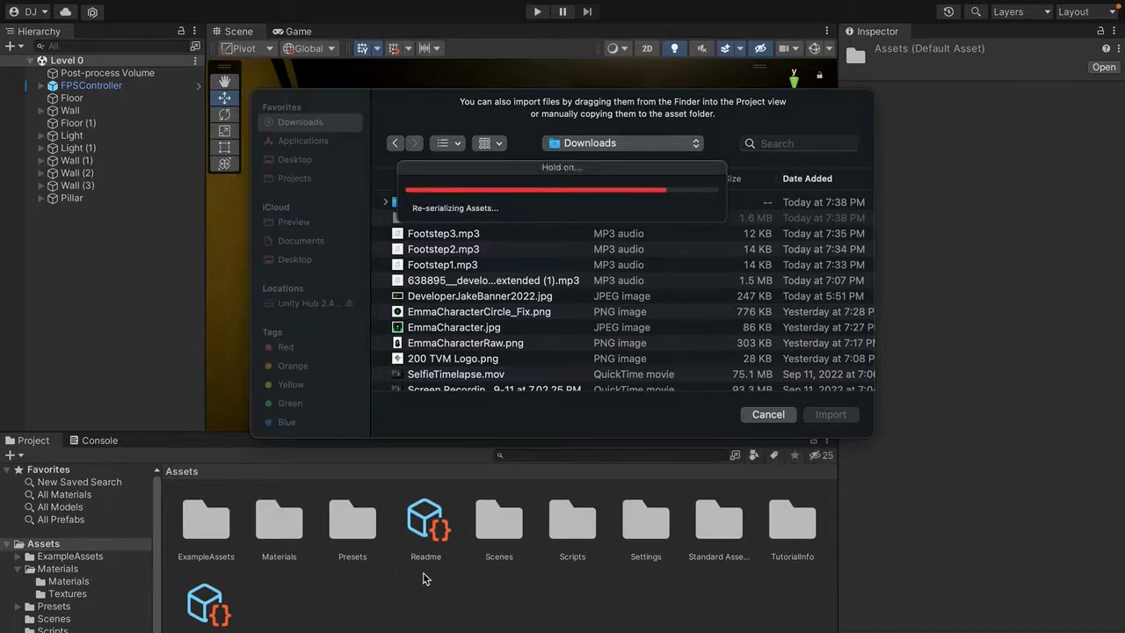
{"action": "left_click", "coordinate": [768, 415]}
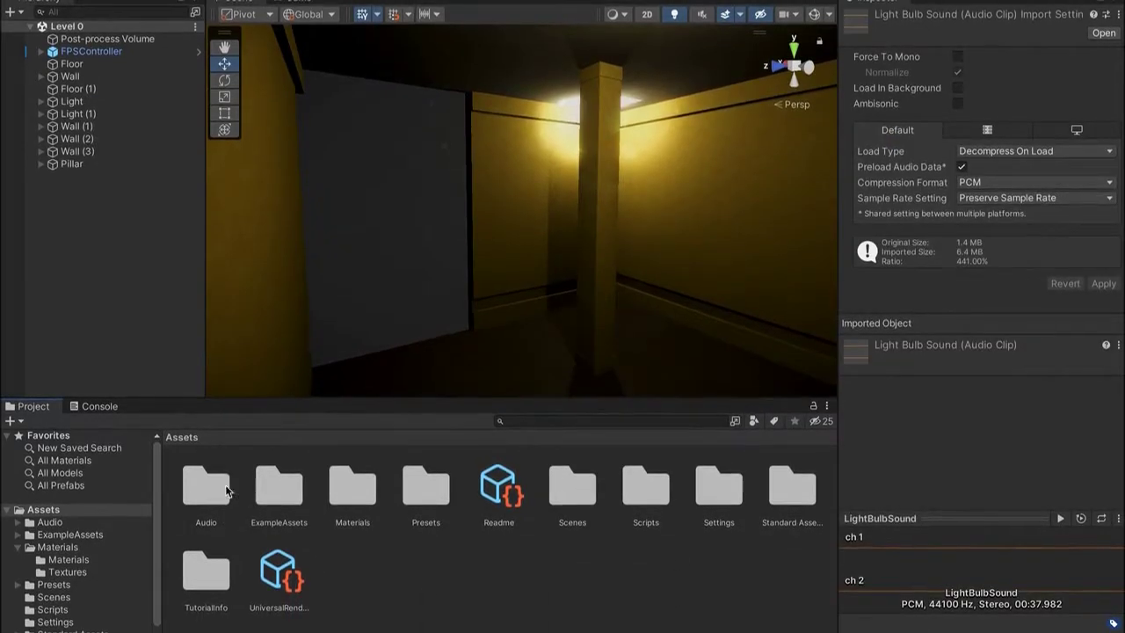
Place the LightBulbSound clip from the Audio assets folder into the scene as an audio source.
{"action": "double_click", "coordinate": [211, 480]}
{"action": "left_click", "coordinate": [278, 486]}
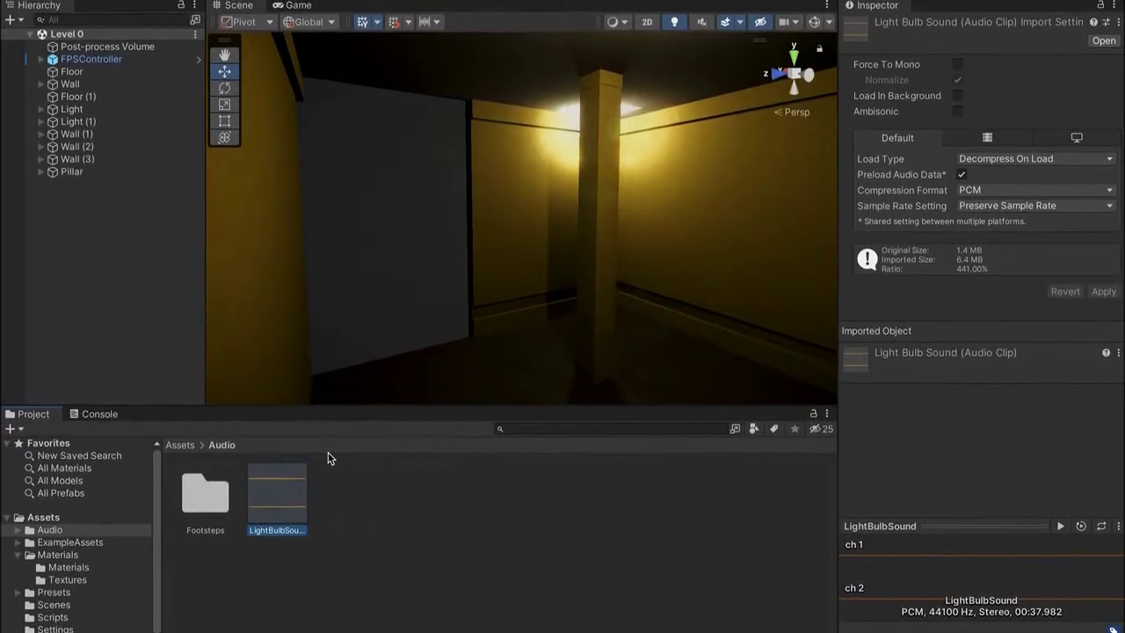
{"action": "left_click_drag", "start_coordinate": [301, 499], "coordinate": [581, 297]}
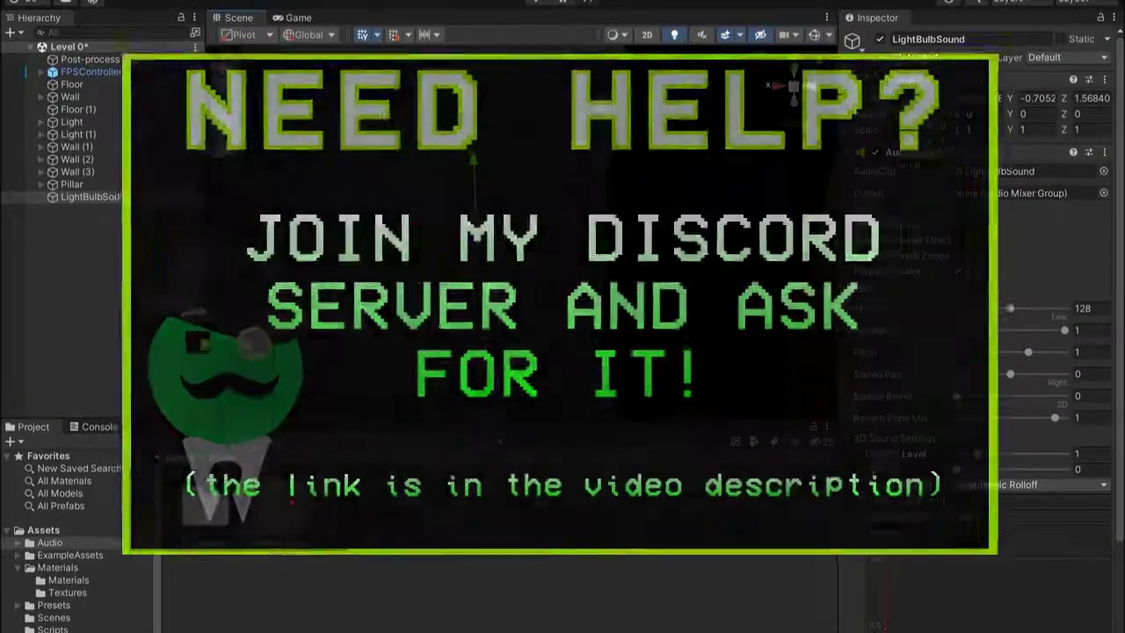
Enable Loop on the LightBulbSound object's Audio Source.
{"action": "left_click", "coordinate": [65, 199]}
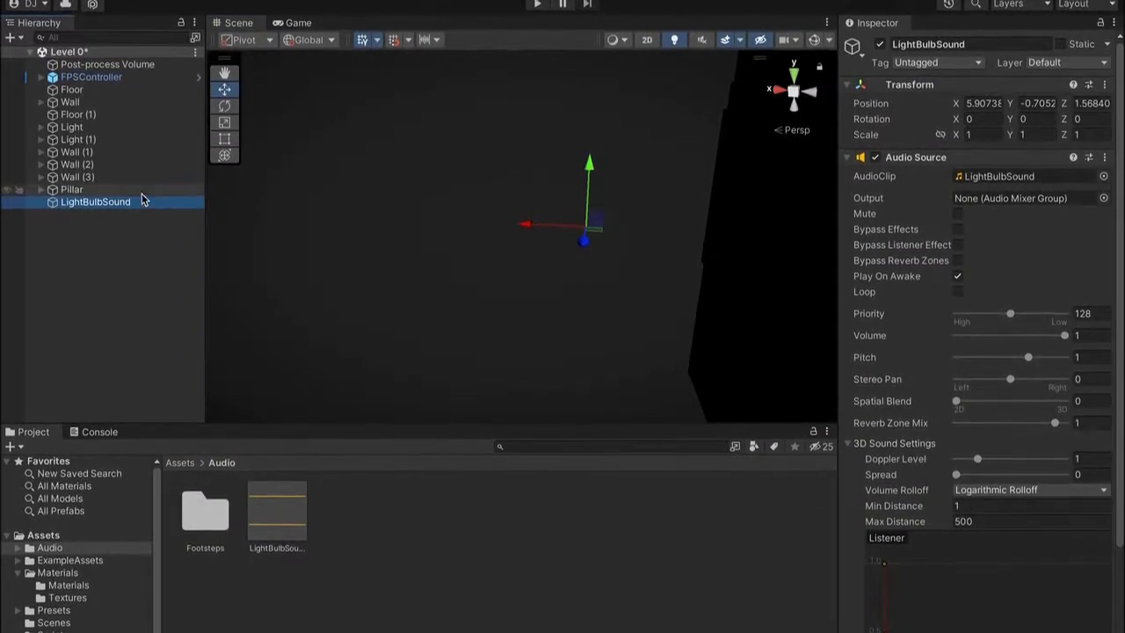
{"action": "right_click_drag", "start_coordinate": [567, 275], "coordinate": [835, 297]}
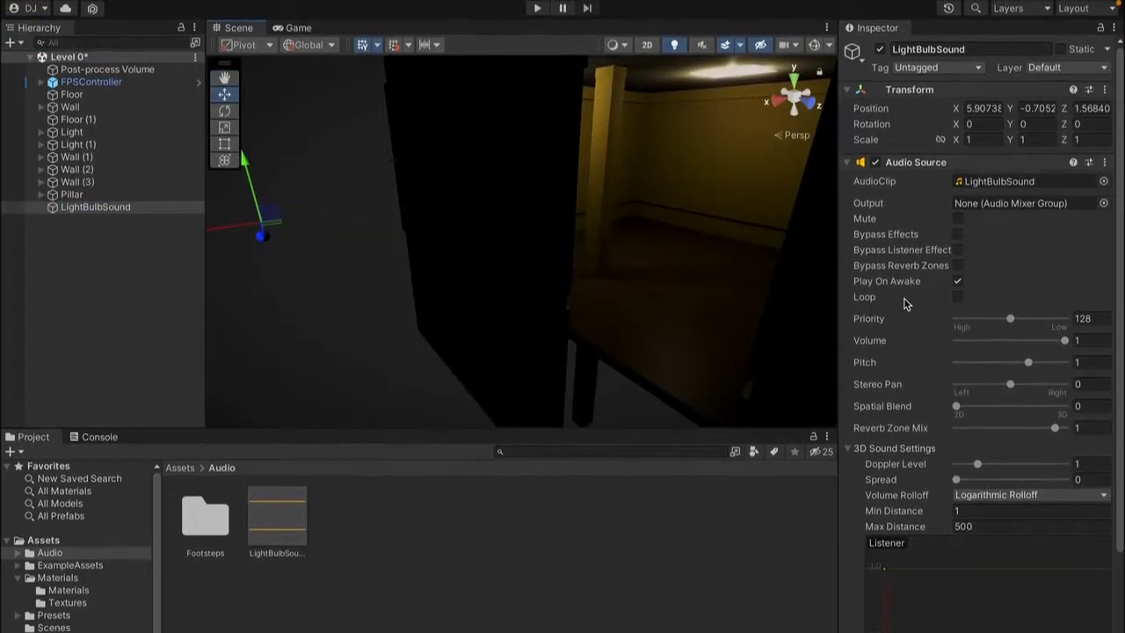
{"action": "right_click_drag", "start_coordinate": [703, 294], "coordinate": [536, 294]}
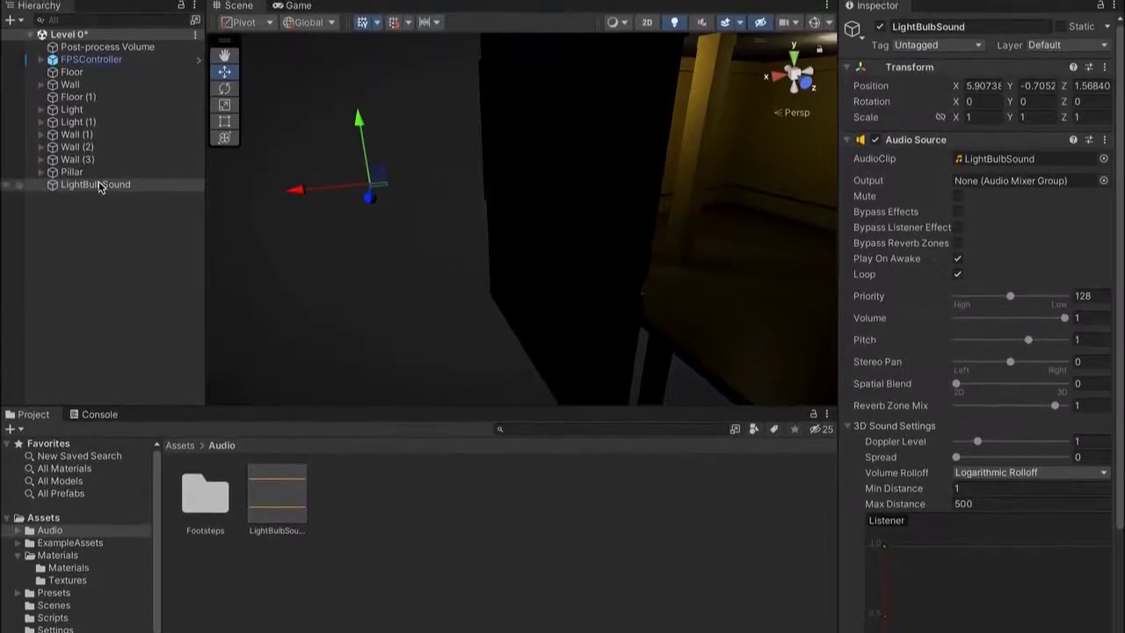
{"action": "right_click_drag", "start_coordinate": [407, 247], "coordinate": [443, 252]}
{"action": "left_click_drag", "start_coordinate": [443, 260], "coordinate": [505, 275], "text": "alt"}
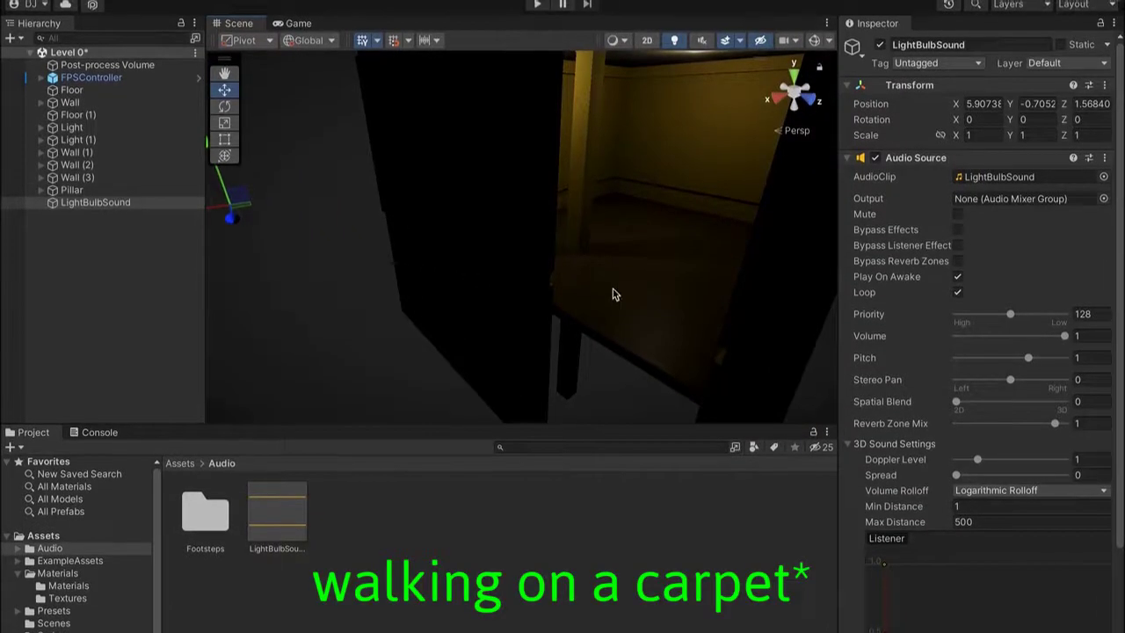
{"action": "right_click_drag", "start_coordinate": [593, 288], "coordinate": [594, 288]}
{"action": "left_click_drag", "start_coordinate": [593, 297], "coordinate": [703, 301], "text": "alt"}
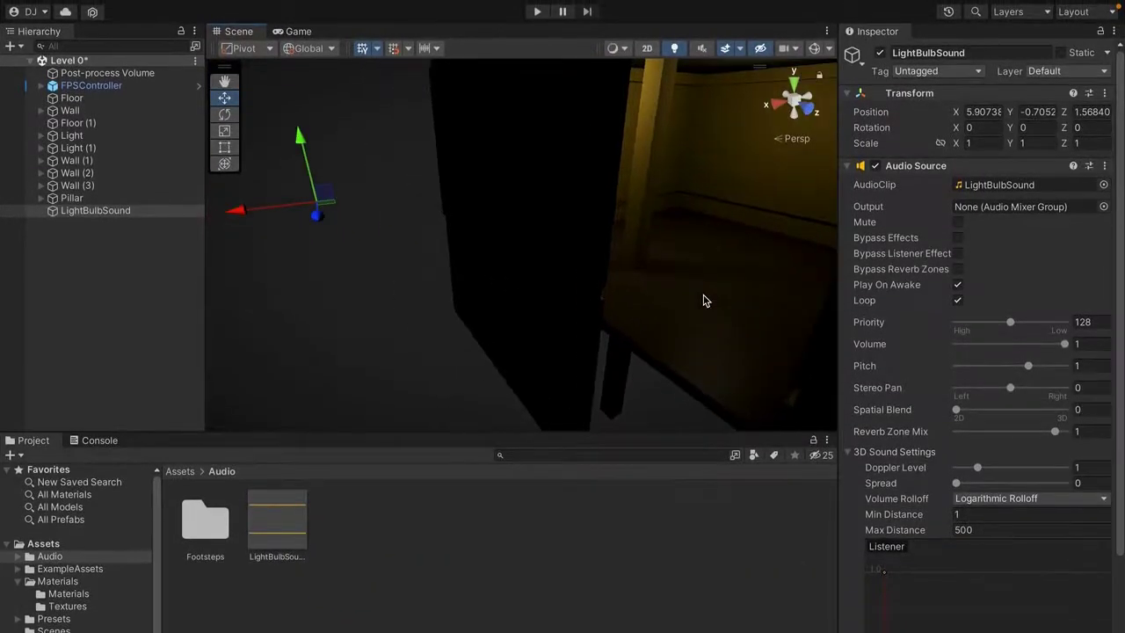
Set the size of the FPSController's Footstep Sounds array to 3.
{"action": "left_click", "coordinate": [79, 87]}
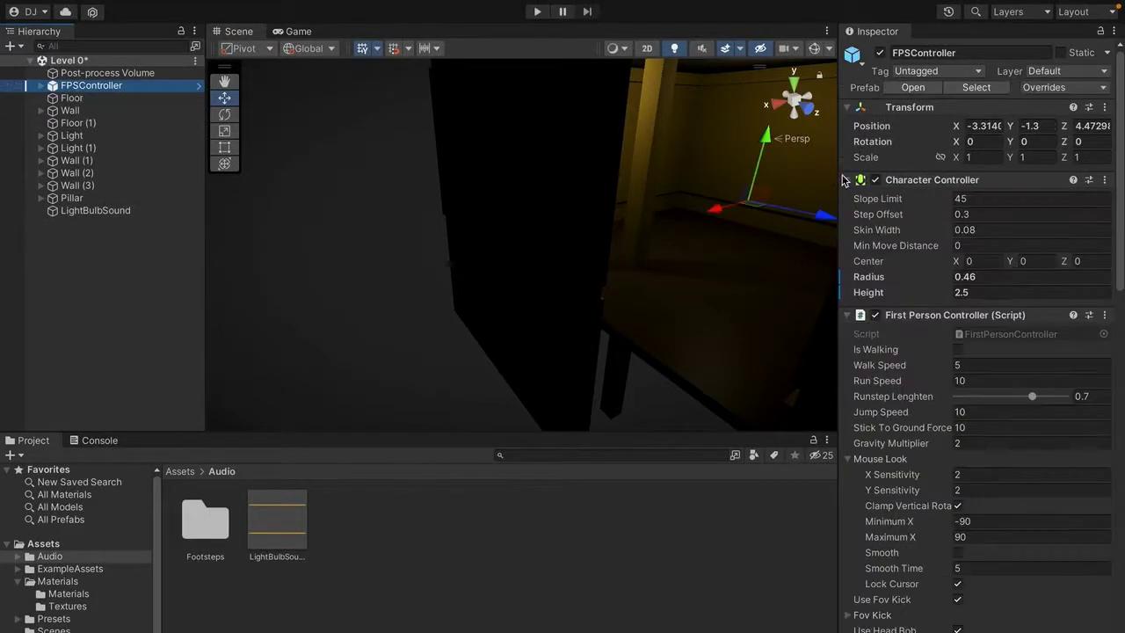
{"action": "scroll", "coordinate": [992, 367], "scroll_direction": "down", "scroll_amount": 10}
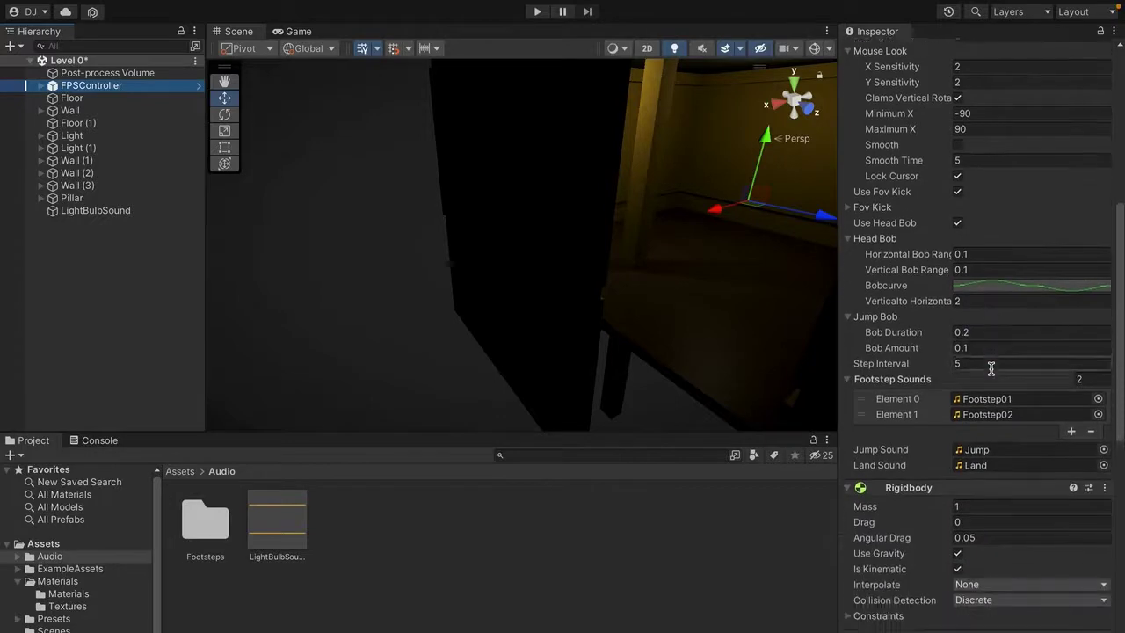
{"action": "scroll", "coordinate": [992, 367], "scroll_direction": "down", "scroll_amount": 1}
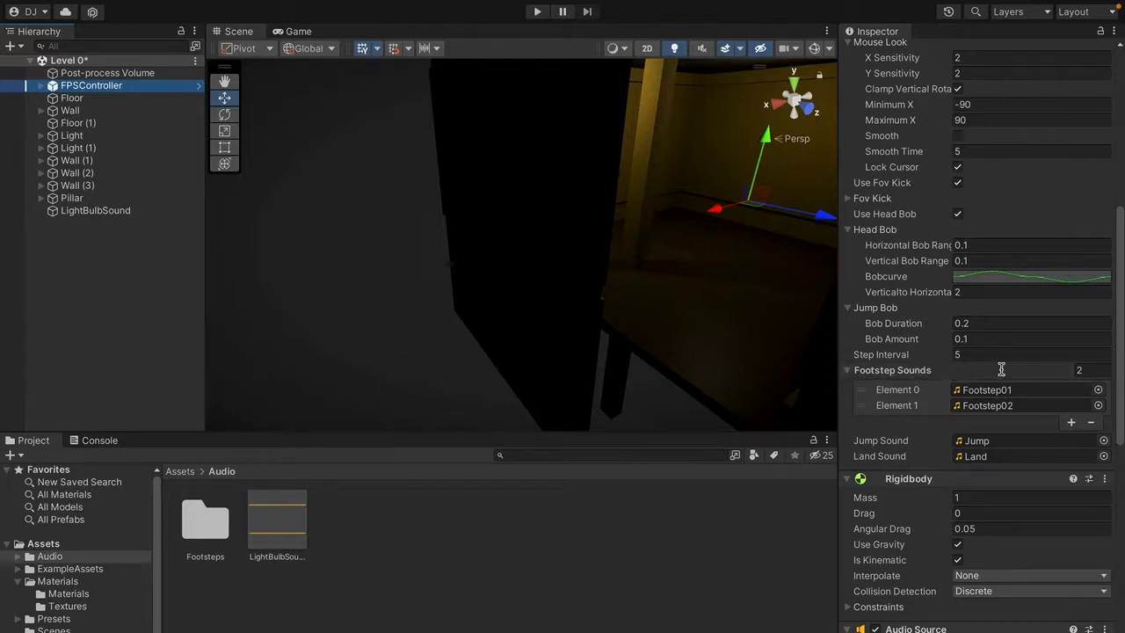
{"action": "left_click", "coordinate": [1094, 370]}
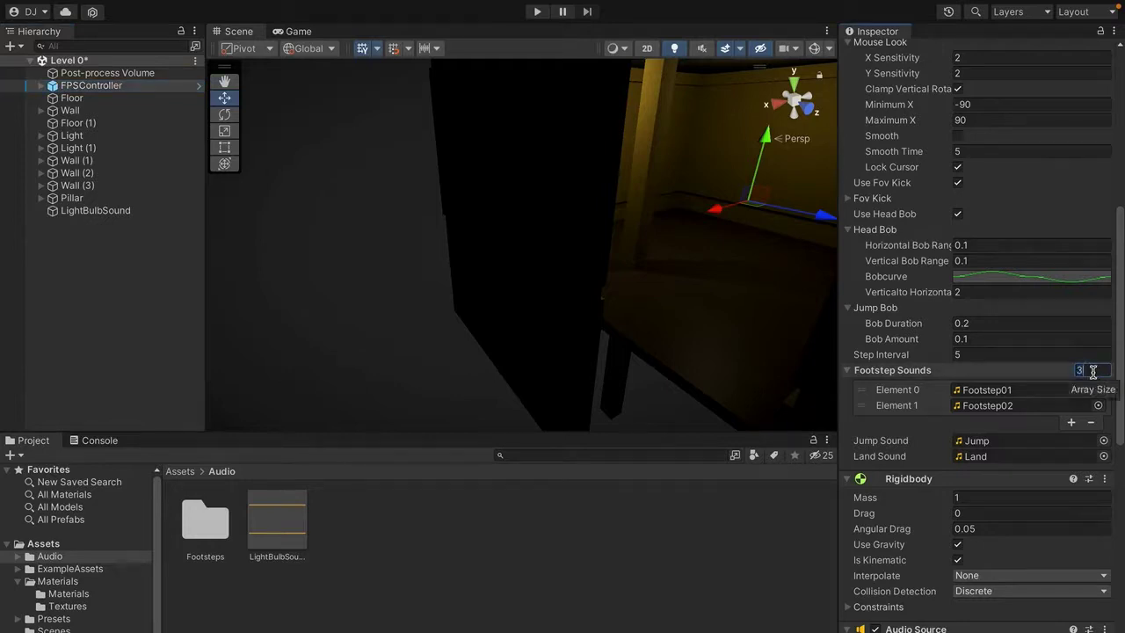
{"action": "type", "text": "3"}
{"action": "key", "text": "Return"}
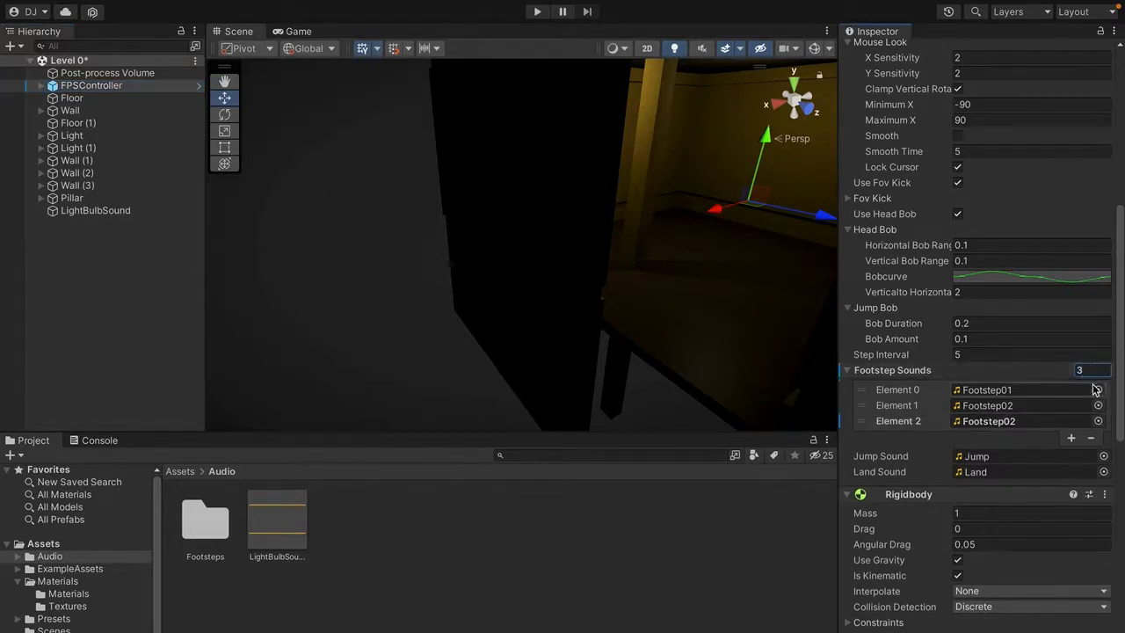
Assign the Footstep1, Footstep2 and Footstep3 clips from the Audio/Footsteps folder to Elements 0, 1 and 2 of the FPSController's Footstep Sounds.
{"action": "double_click", "coordinate": [203, 524]}
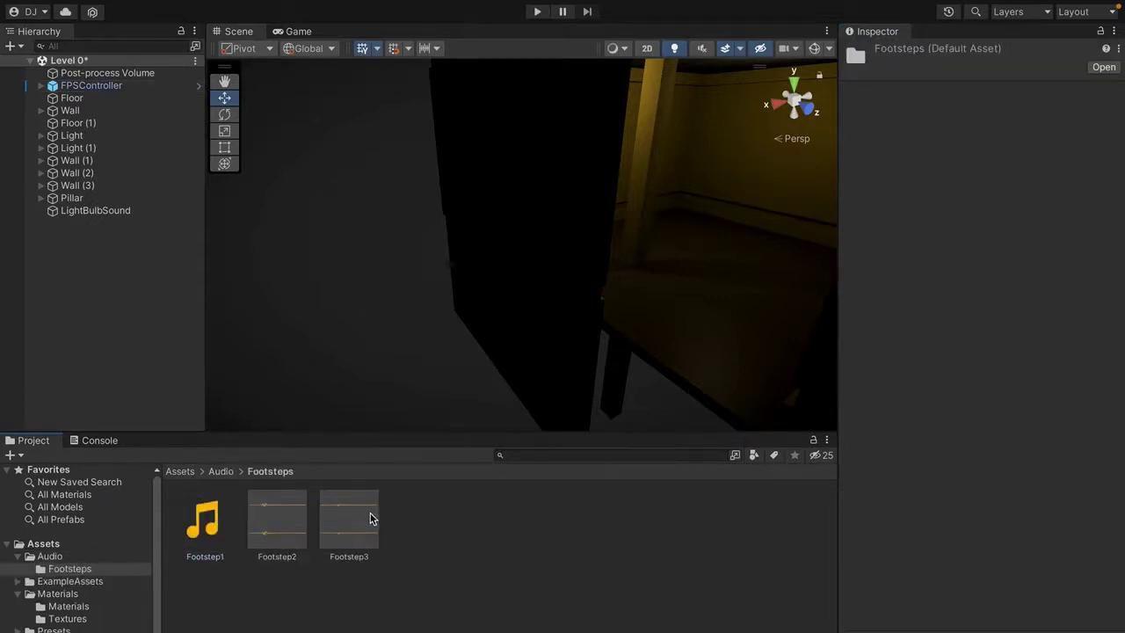
{"action": "right_click_drag", "start_coordinate": [500, 302], "coordinate": [565, 319]}
{"action": "right_click_drag", "start_coordinate": [301, 370], "coordinate": [457, 369]}
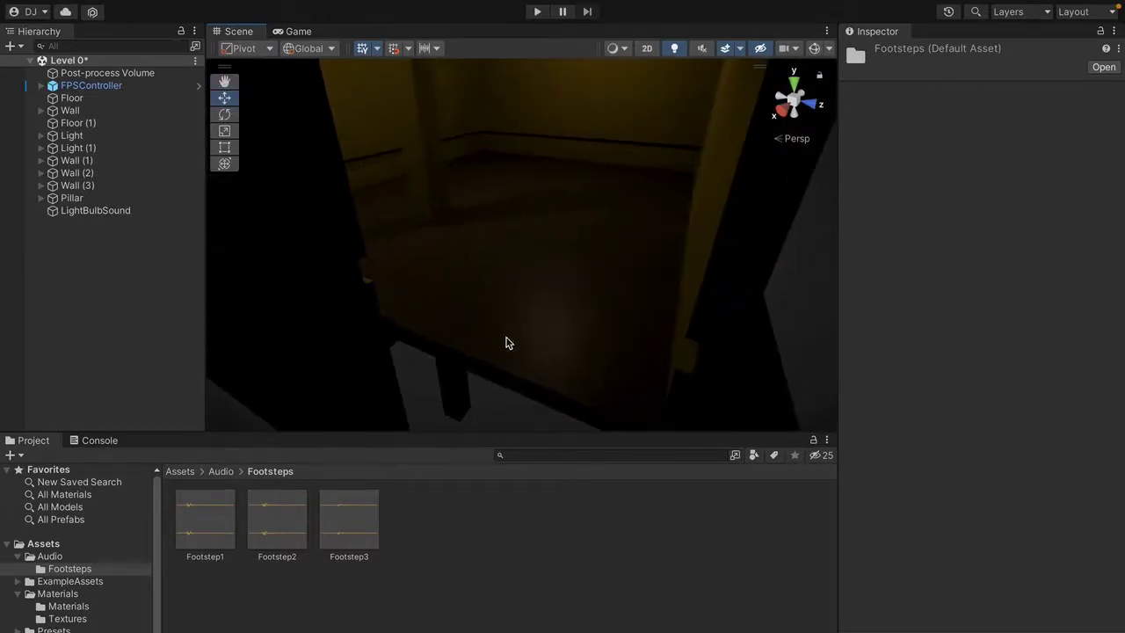
{"action": "right_click_drag", "start_coordinate": [516, 325], "coordinate": [548, 312]}
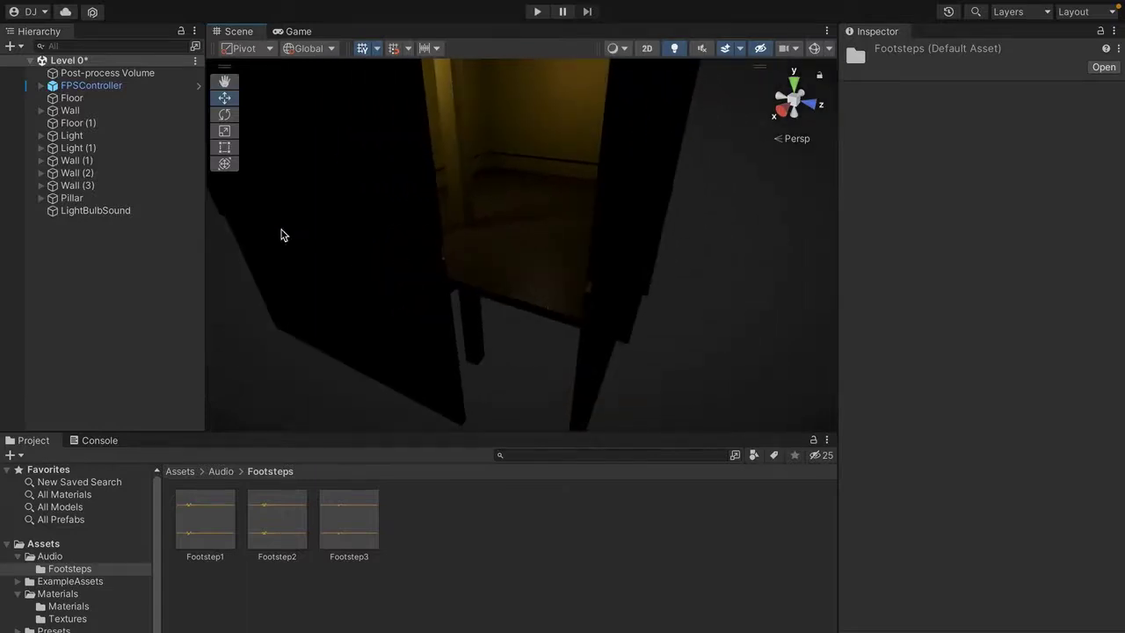
{"action": "left_click", "coordinate": [202, 227]}
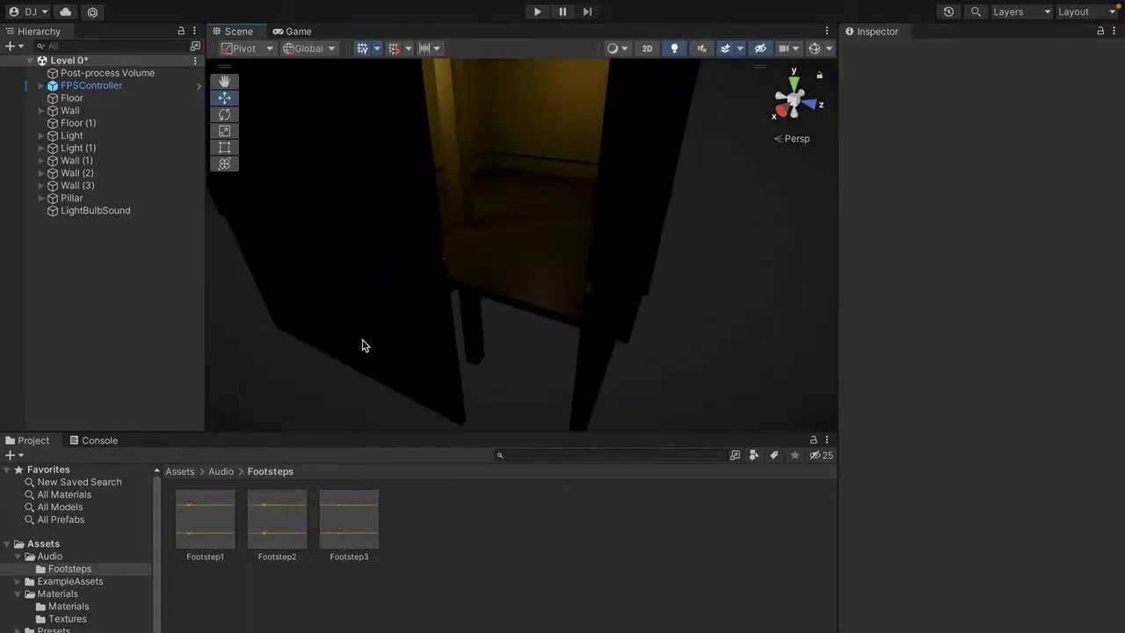
{"action": "left_click", "coordinate": [88, 86]}
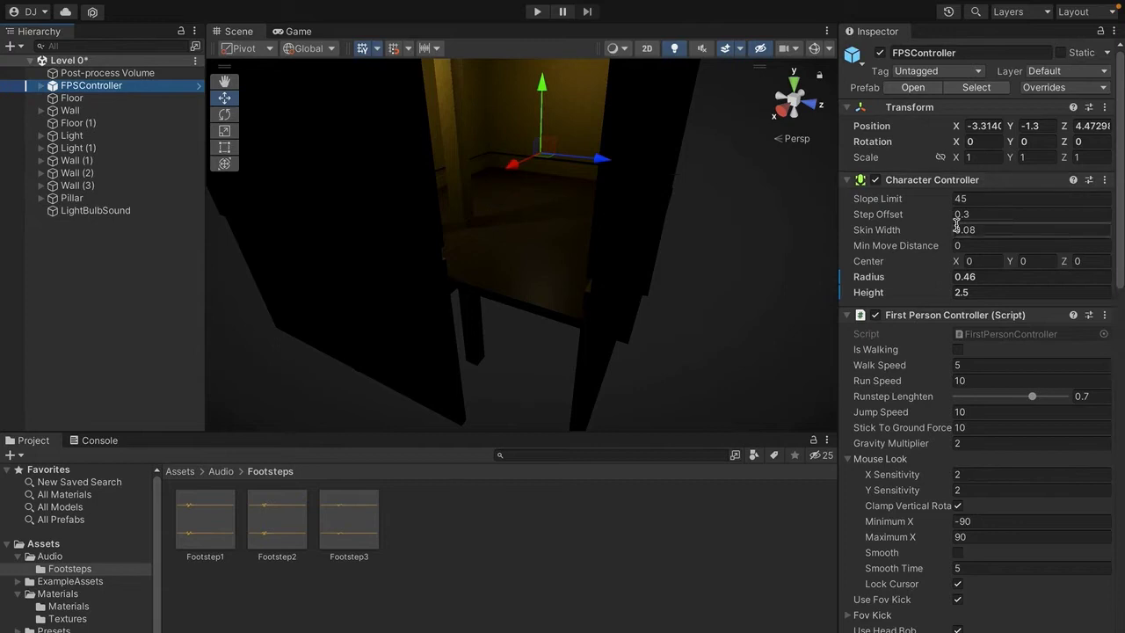
{"action": "scroll", "coordinate": [957, 224], "scroll_direction": "down", "scroll_amount": 8}
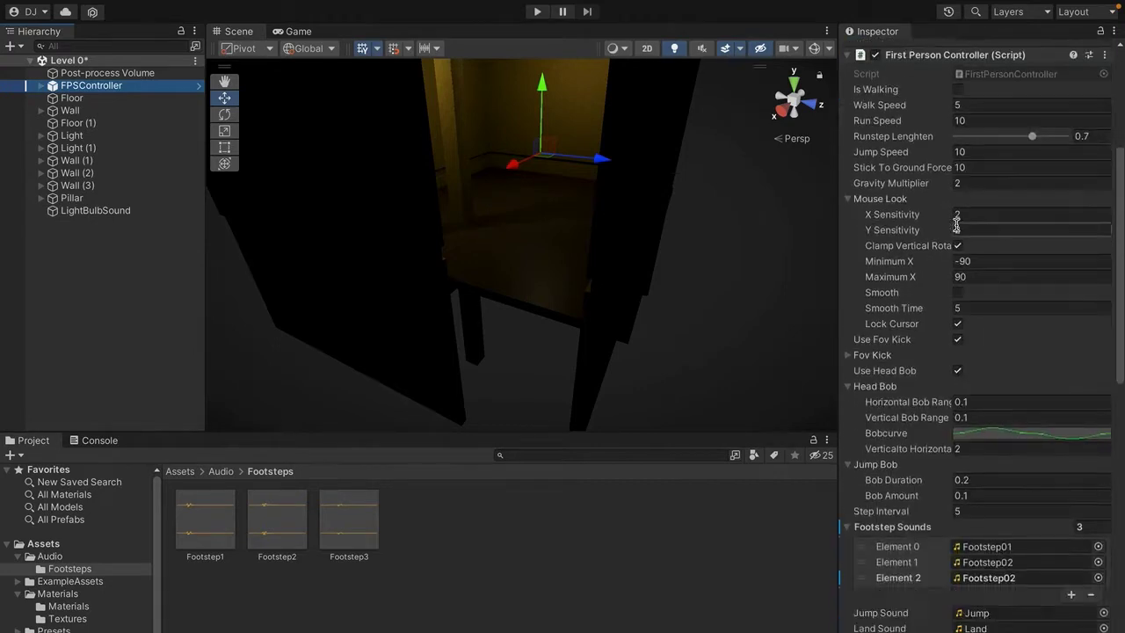
{"action": "scroll", "coordinate": [956, 224], "scroll_direction": "down", "scroll_amount": 2}
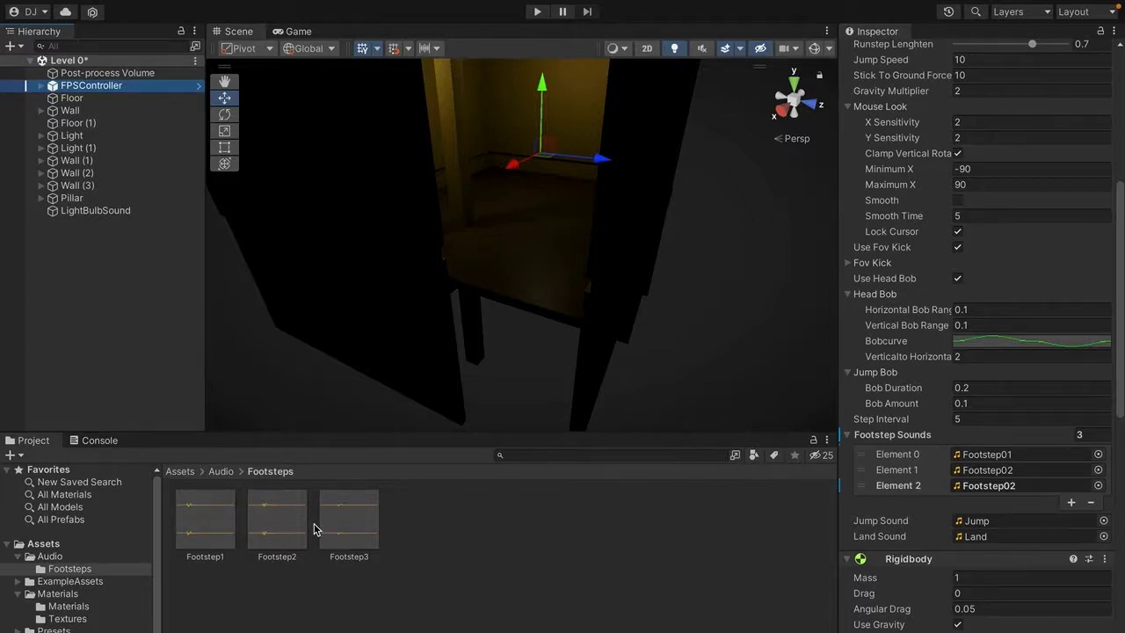
{"action": "left_click_drag", "start_coordinate": [194, 525], "coordinate": [990, 456]}
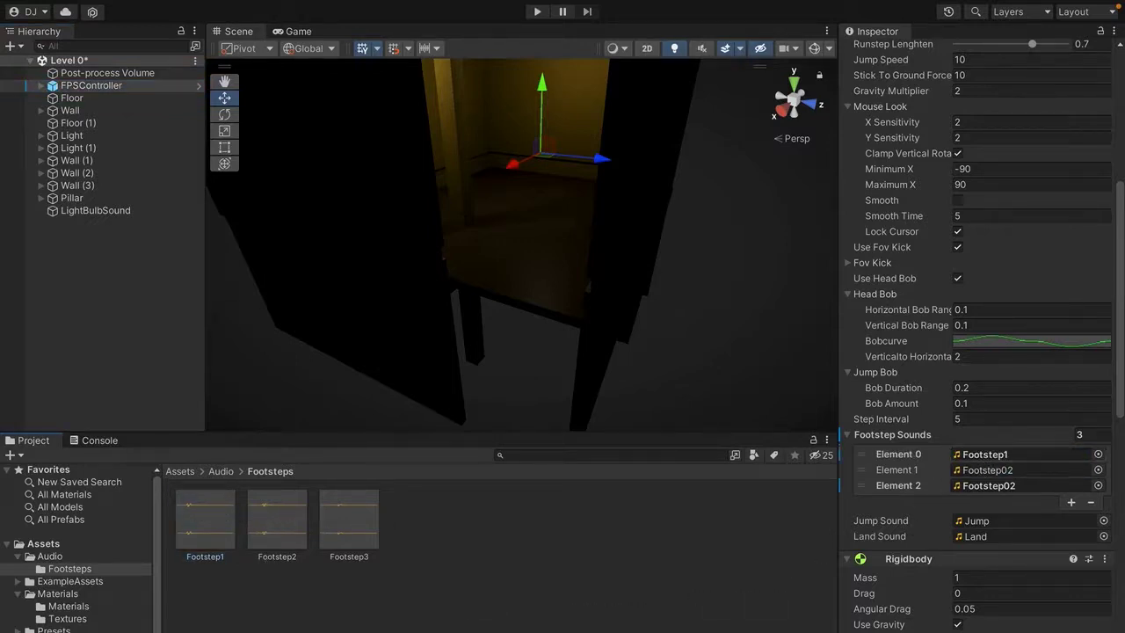
{"action": "left_click_drag", "start_coordinate": [1010, 470], "coordinate": [1008, 471]}
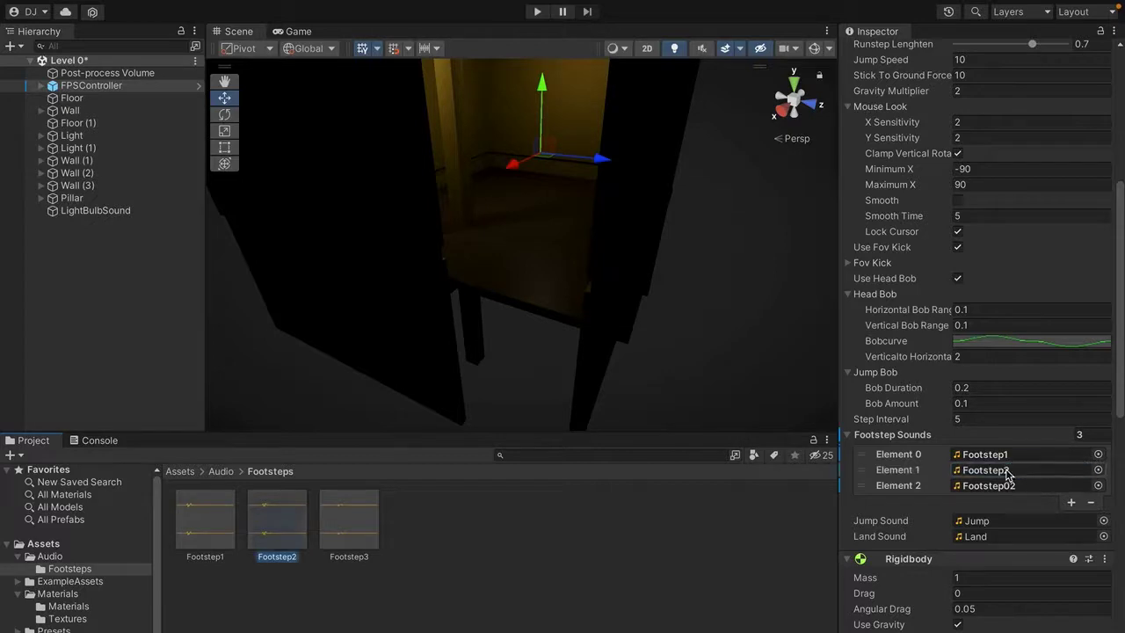
{"action": "left_click", "coordinate": [333, 520]}
{"action": "left_click_drag", "start_coordinate": [343, 575], "coordinate": [1000, 489]}
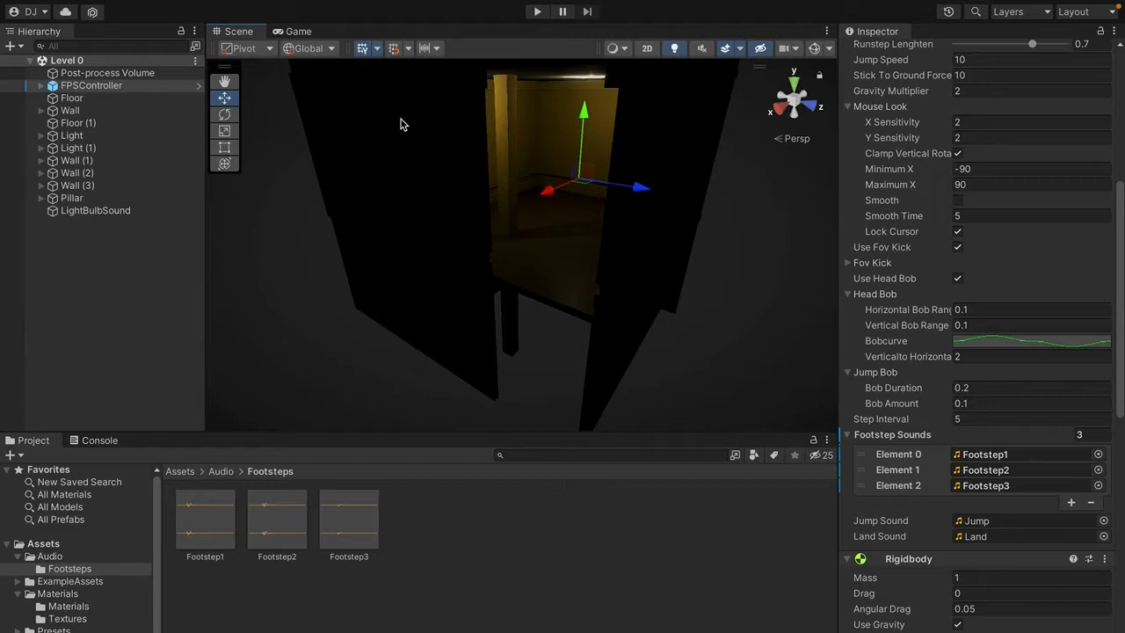
Play-test the level in the Game view, walking around the room to check the sounds, and stop the play session.
{"action": "left_click", "coordinate": [290, 32]}
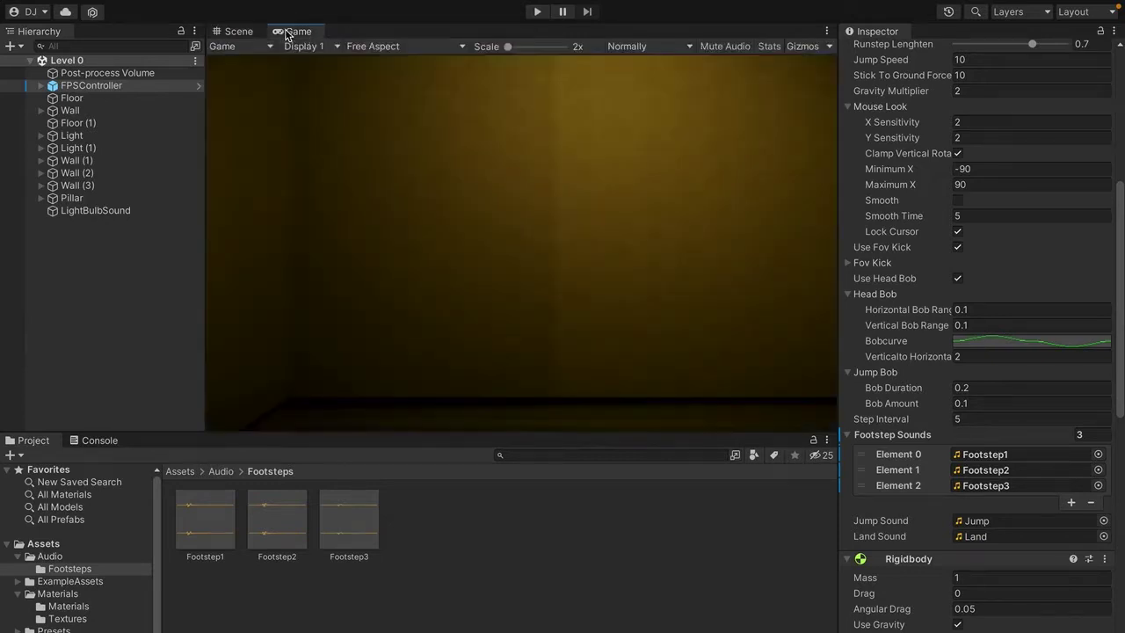
{"action": "left_click", "coordinate": [538, 12]}
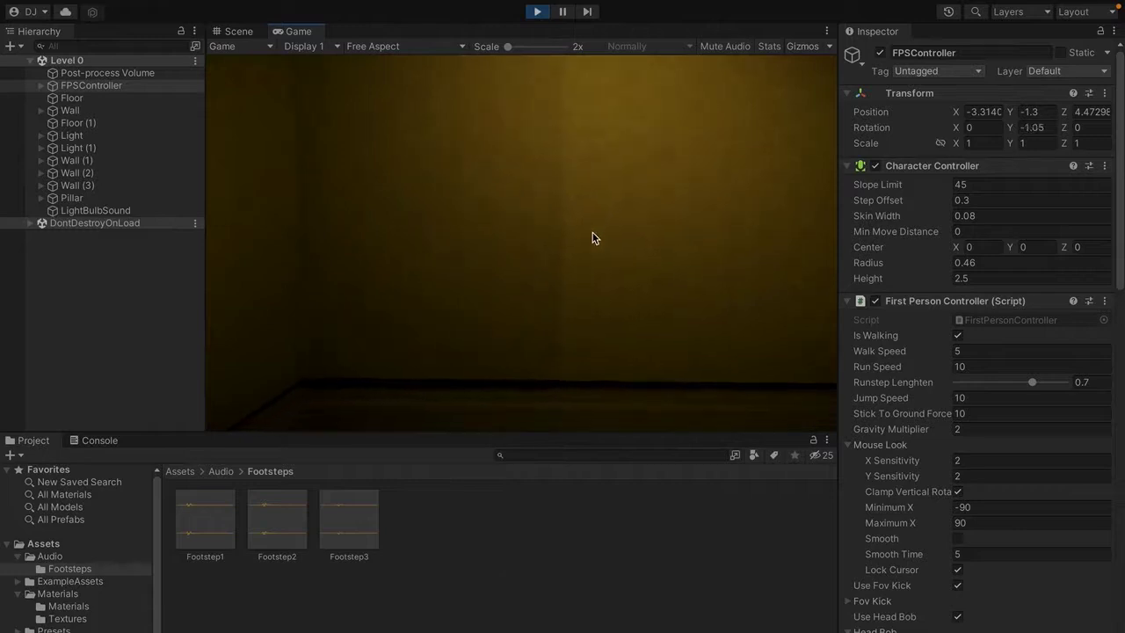
{"action": "left_click", "coordinate": [594, 234]}
{"action": "key", "text": "s"}
{"action": "key", "text": "a"}
{"action": "key", "text": "w"}
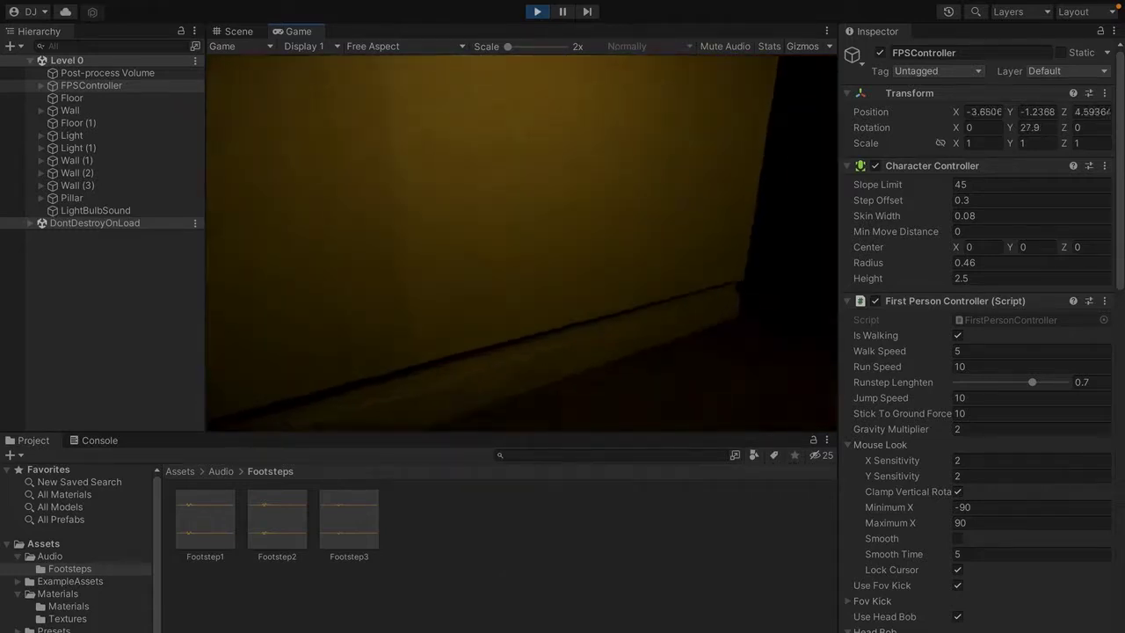
{"action": "key", "text": "d"}
{"action": "key", "text": "s"}
{"action": "key", "text": "a"}
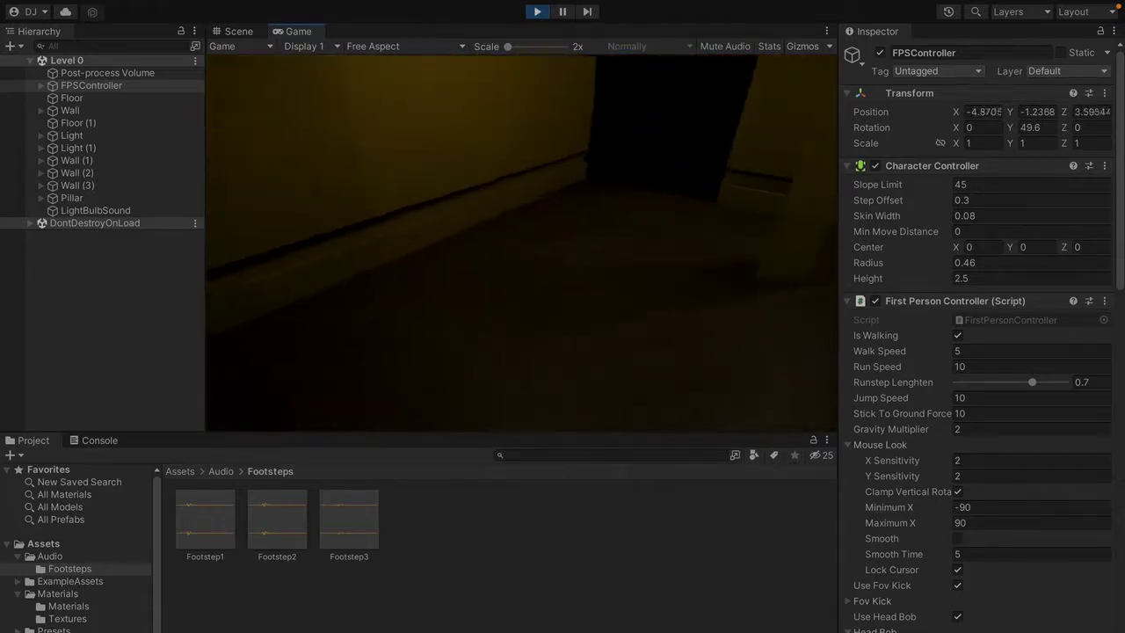
{"action": "key", "text": "w"}
{"action": "key", "text": "s"}
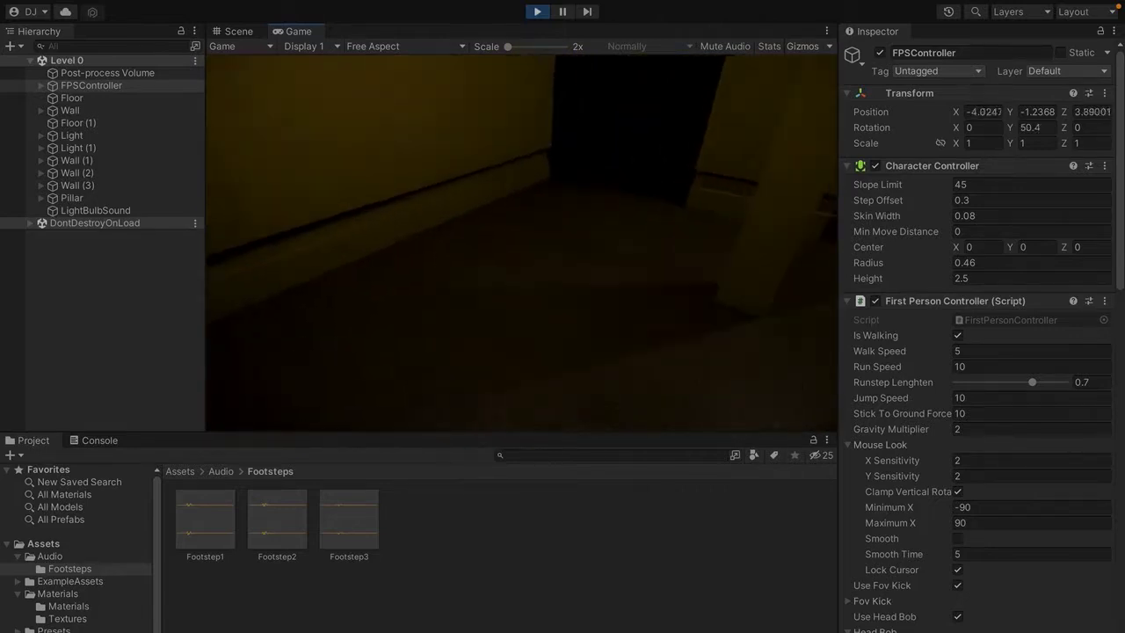
{"action": "key", "text": "ctrl+p"}
Set the LightBulbSound audio source's Volume to 0.7 and its Priority to 200.
{"action": "right_click_drag", "start_coordinate": [194, 261], "coordinate": [203, 272]}
{"action": "key", "text": "a"}
{"action": "right_click_drag", "start_coordinate": [312, 244], "coordinate": [311, 243]}
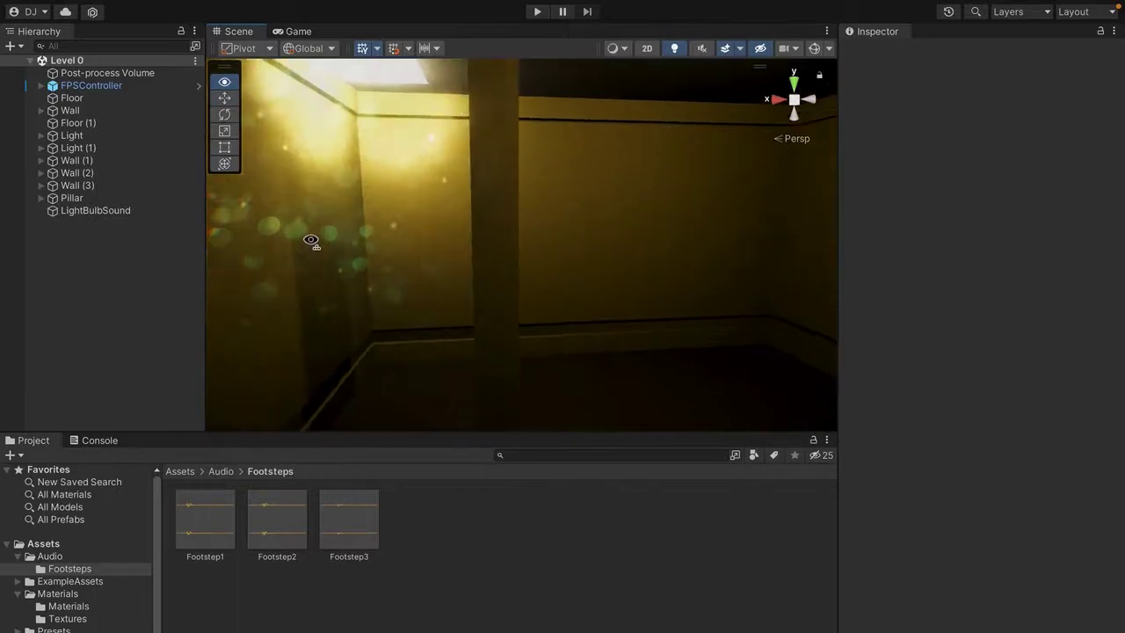
{"action": "left_click", "coordinate": [81, 213]}
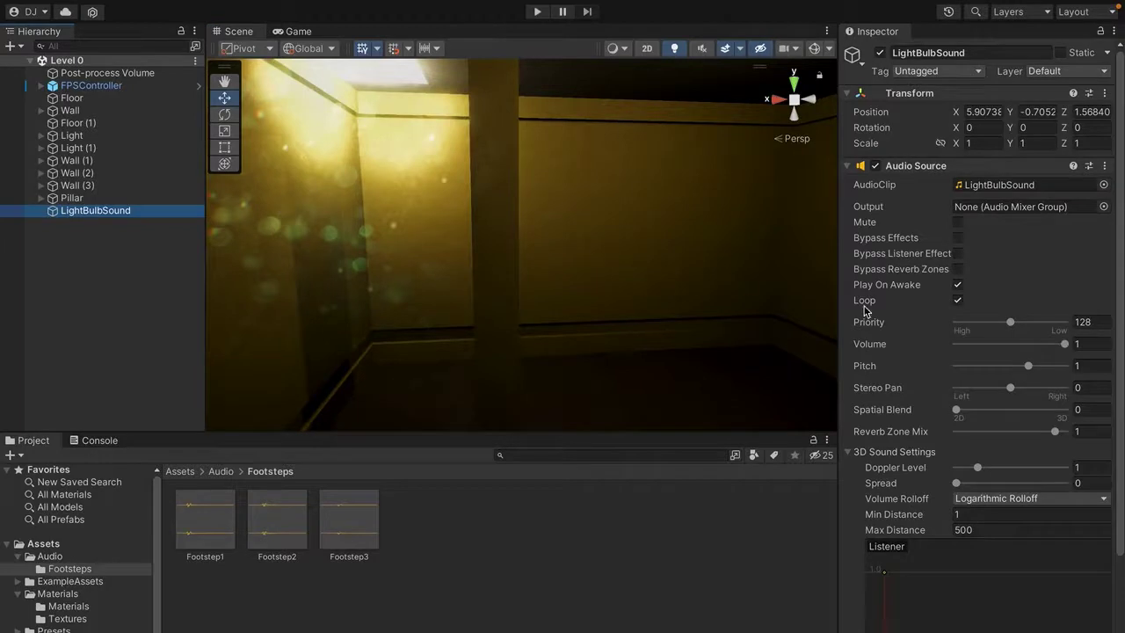
{"action": "left_click_drag", "start_coordinate": [1009, 323], "coordinate": [1042, 326]}
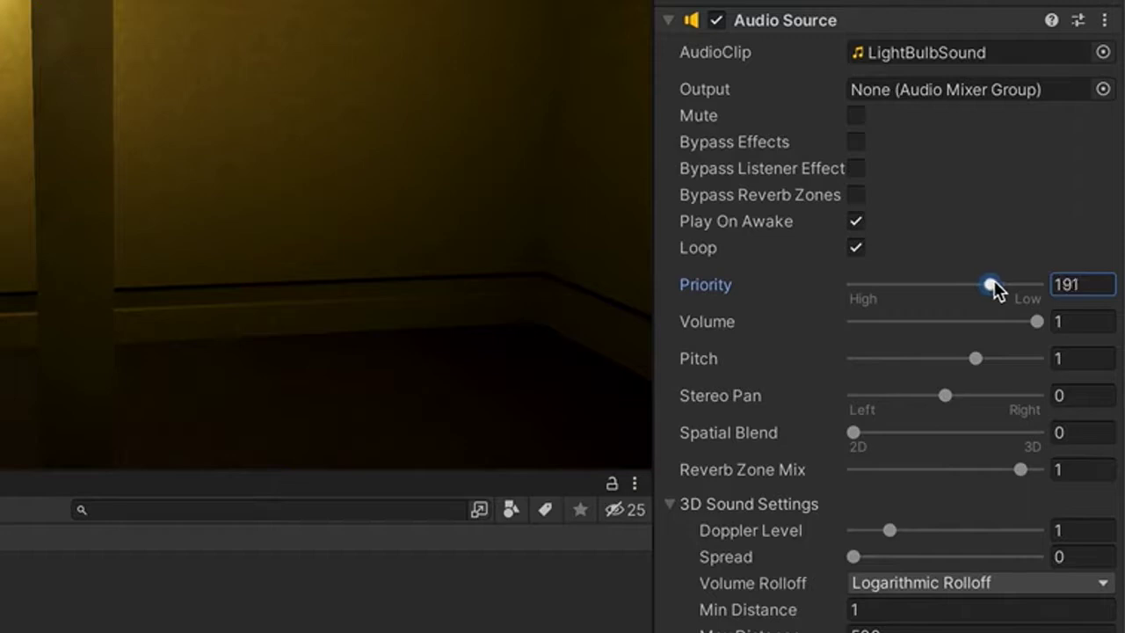
{"action": "left_click_drag", "start_coordinate": [993, 290], "coordinate": [988, 326]}
{"action": "left_click", "coordinate": [1038, 325]}
{"action": "left_click", "coordinate": [1092, 322]}
{"action": "key", "text": "BackSpace"}
{"action": "type", "text": "0.7"}
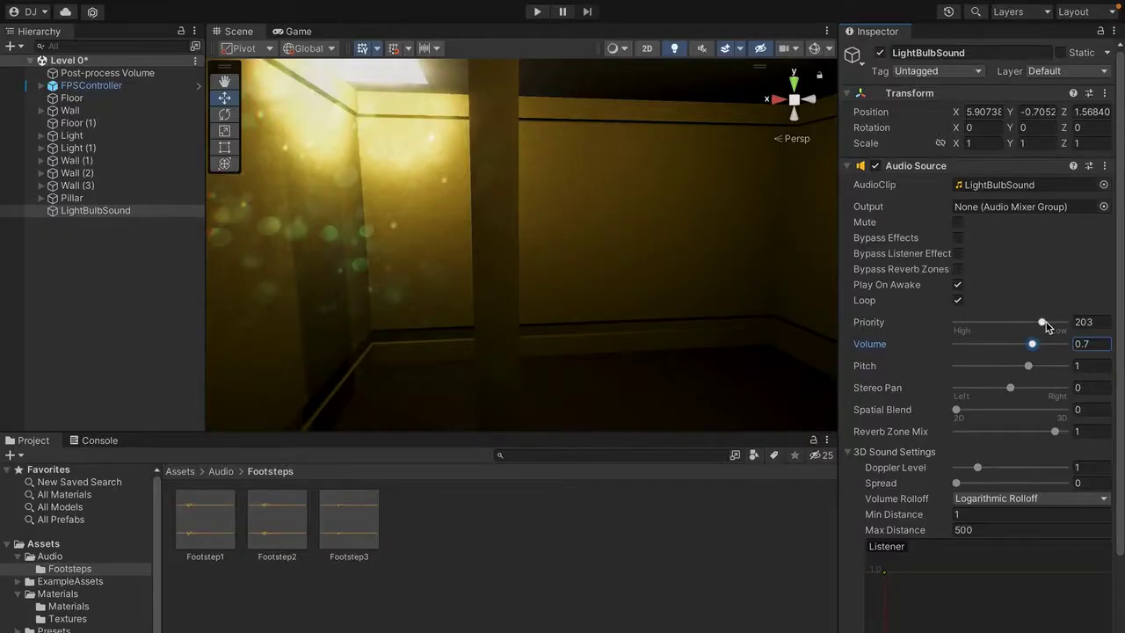
{"action": "left_click", "coordinate": [1074, 323]}
{"action": "type", "text": "200"}
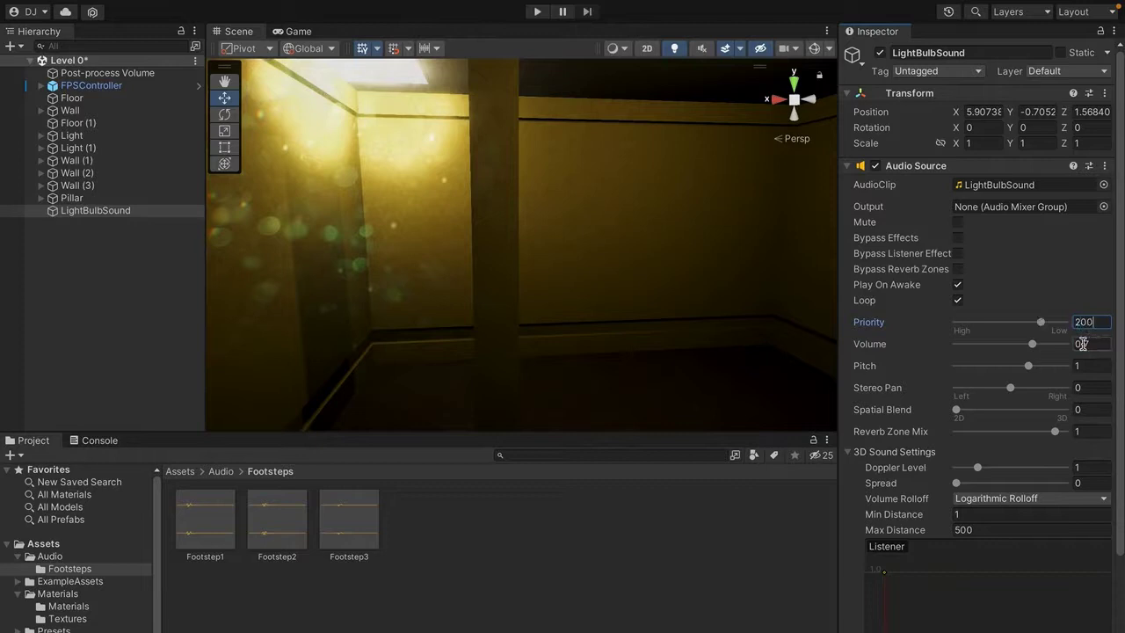
Preview a flicker by toggling the Light Emmision object under the ceiling light off and on twice.
{"action": "right_click_drag", "start_coordinate": [448, 351], "coordinate": [664, 272]}
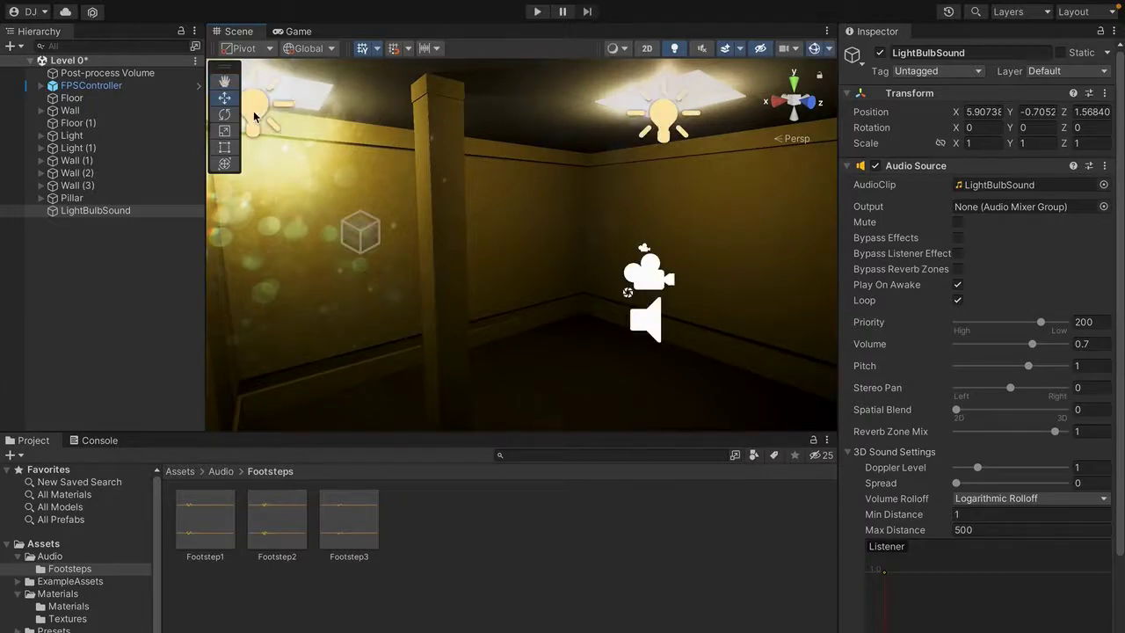
{"action": "left_click", "coordinate": [663, 119]}
{"action": "key", "text": "f"}
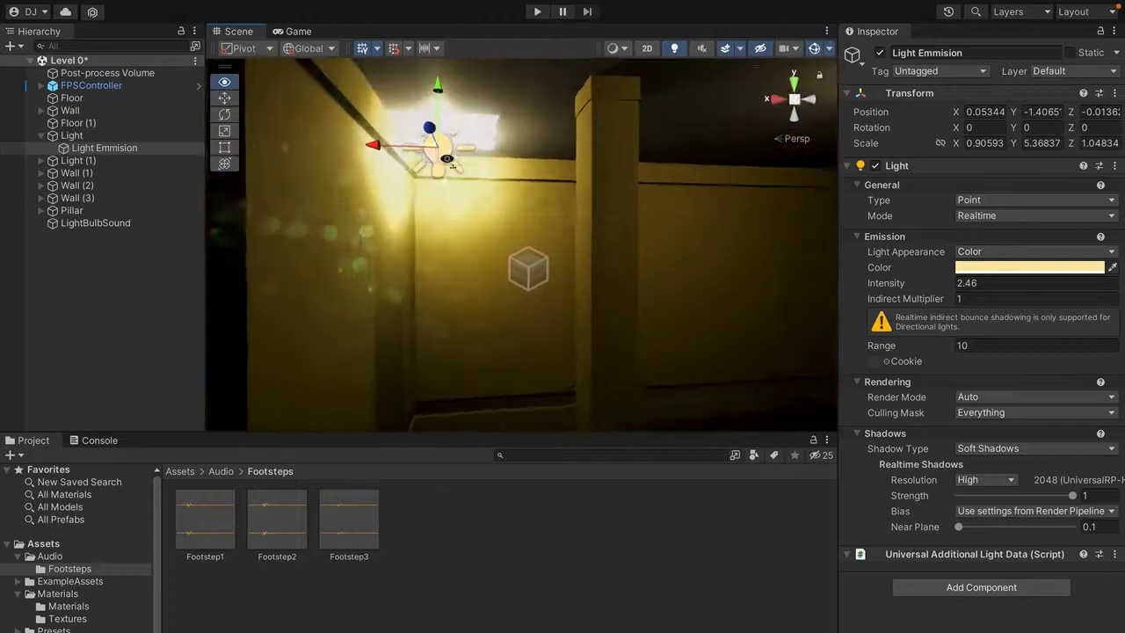
{"action": "left_click", "coordinate": [881, 54]}
{"action": "left_click", "coordinate": [881, 54]}
{"action": "left_click", "coordinate": [881, 54]}
{"action": "left_click", "coordinate": [881, 54]}
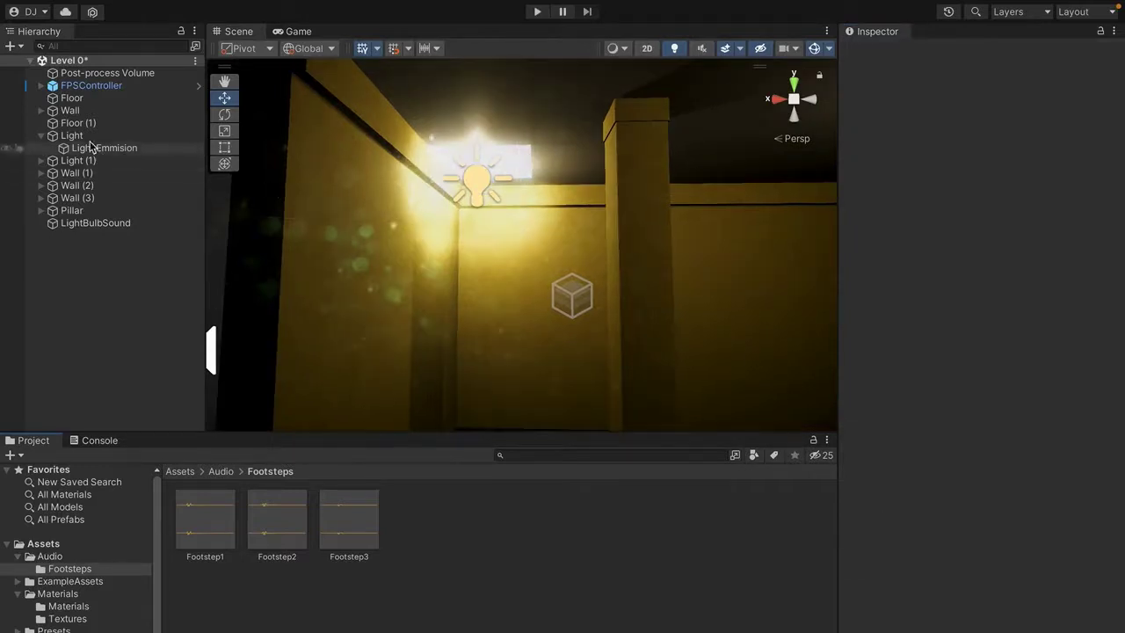
Rename the Light object as FlickeringLight and the Light (1) object as Light, leaving FlickeringLight selected.
{"action": "left_click", "coordinate": [78, 137]}
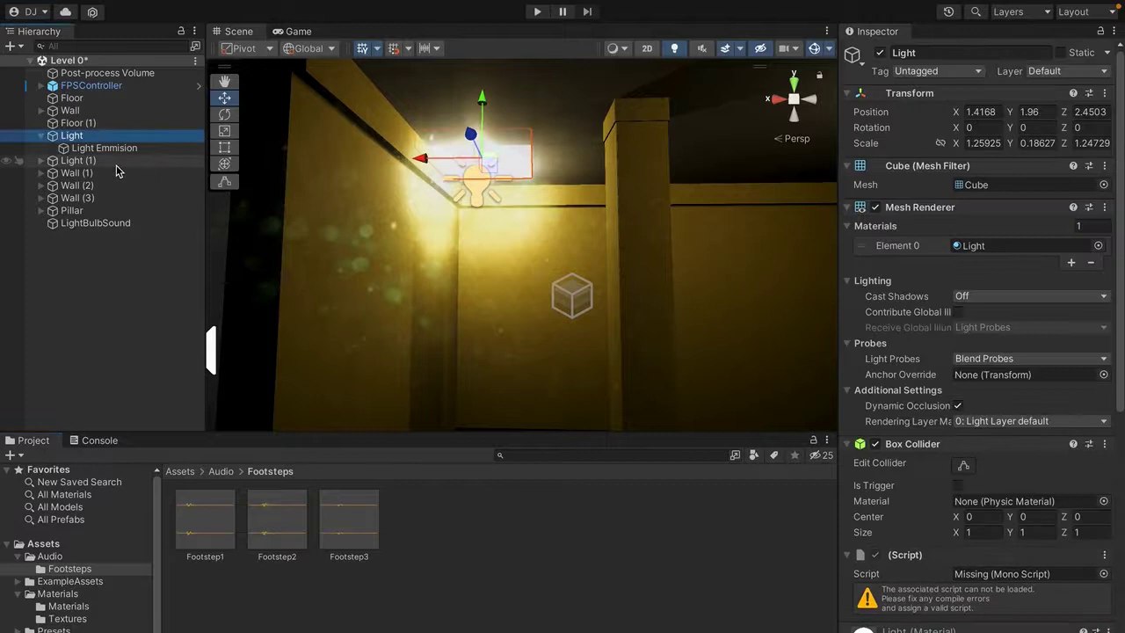
{"action": "key", "text": "F2"}
{"action": "type", "text": "FlickLight"}
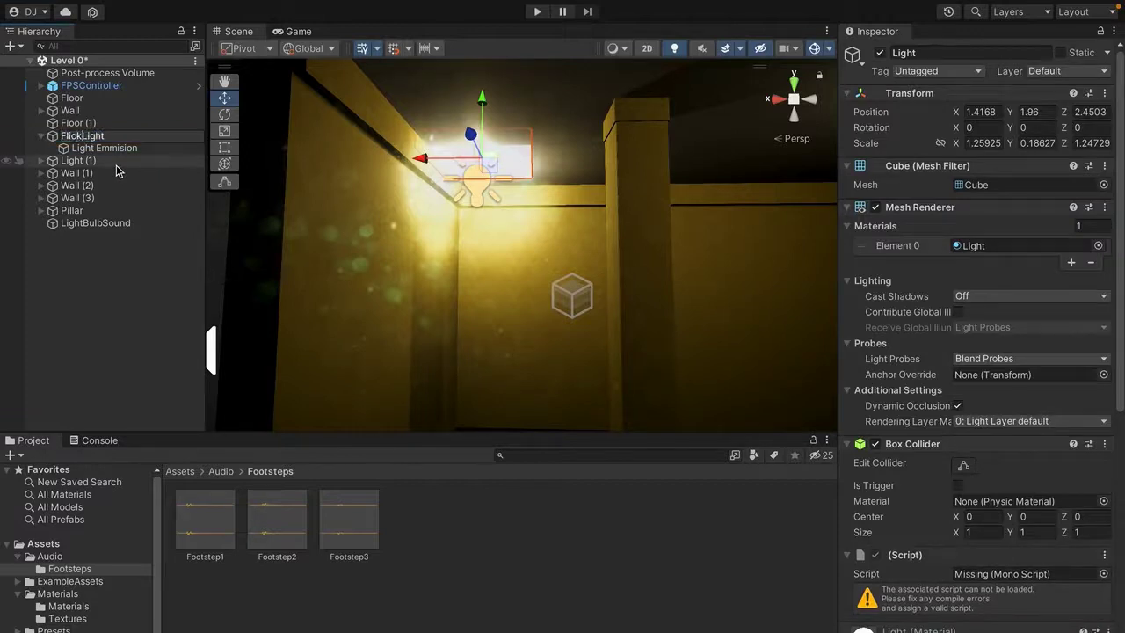
{"action": "key", "text": "Return"}
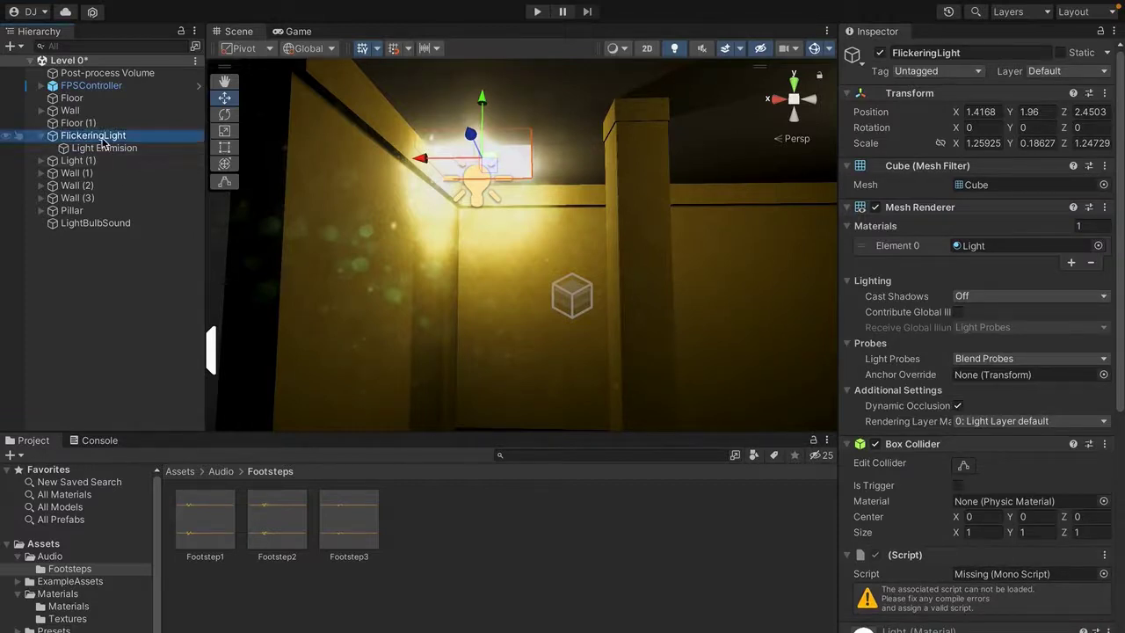
{"action": "key", "text": "F2"}
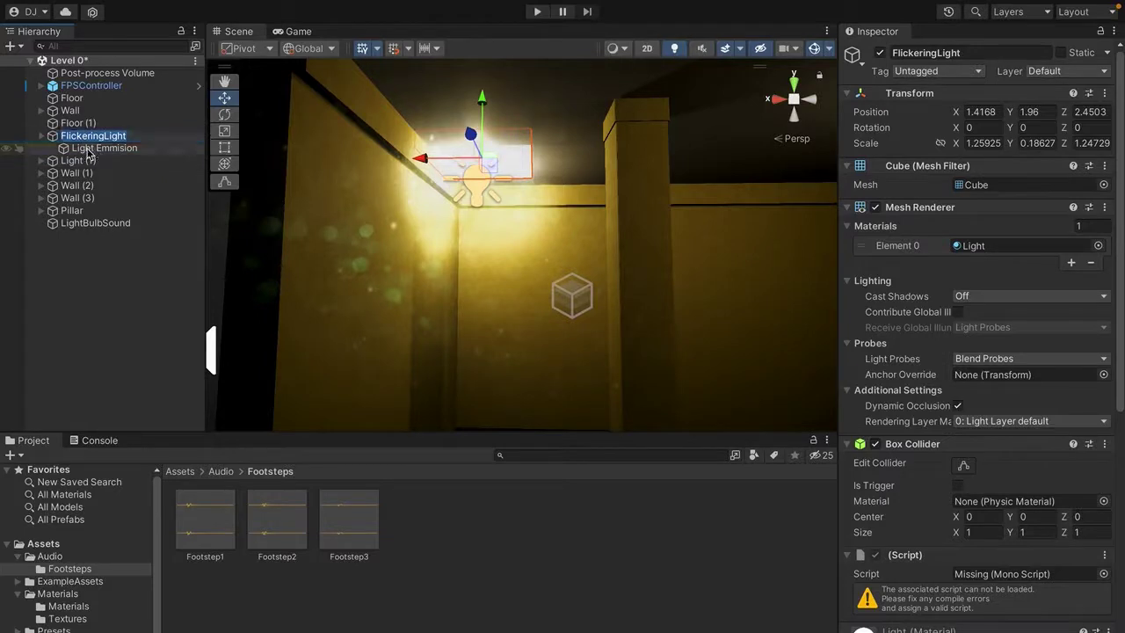
{"action": "left_click", "coordinate": [63, 161]}
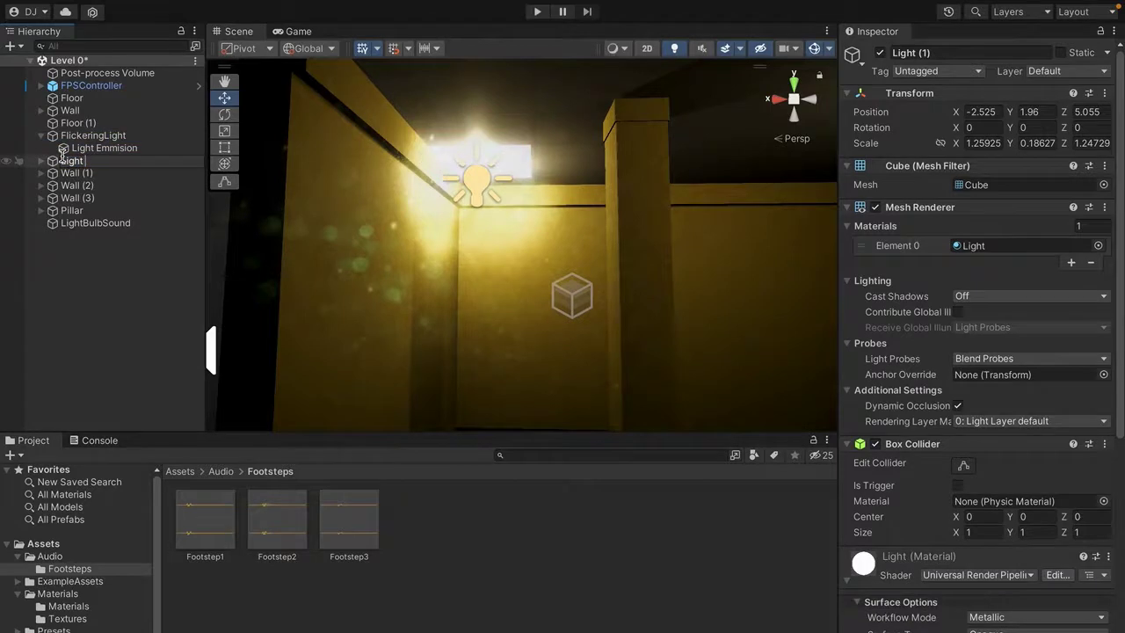
{"action": "left_click", "coordinate": [88, 136]}
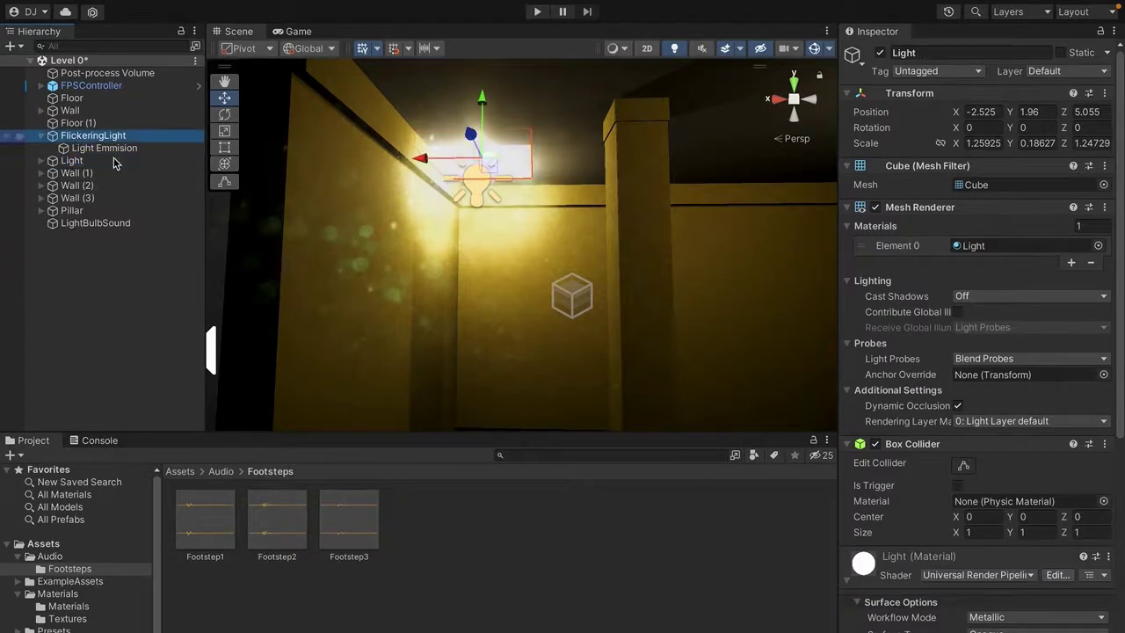
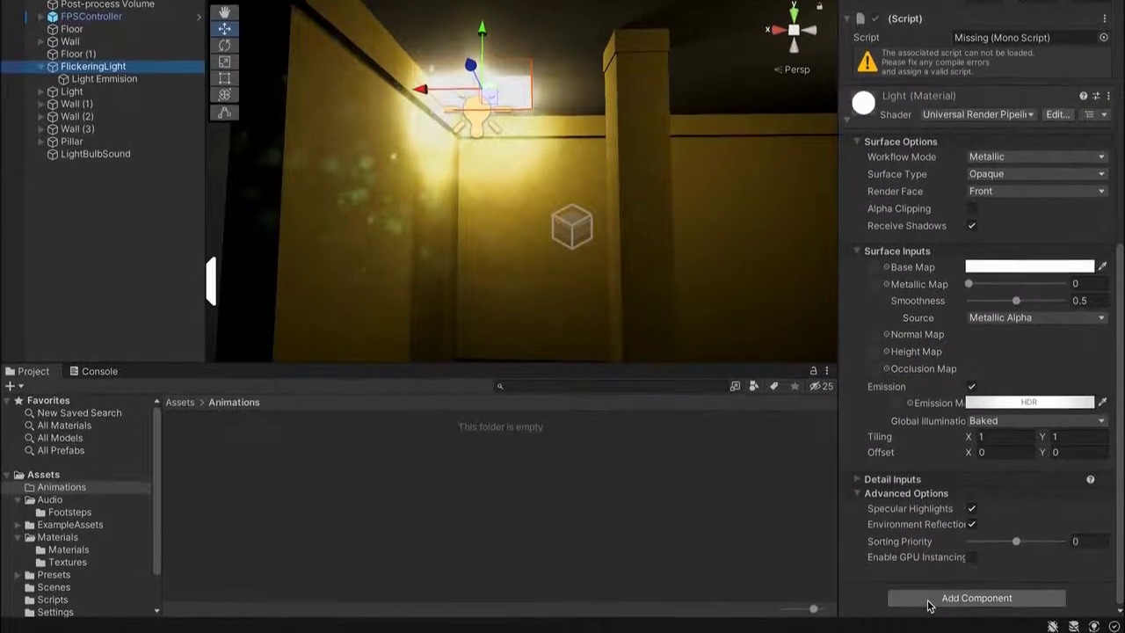
Add an Animation component to FlickeringLight and remove its missing Script component.
{"action": "left_click", "coordinate": [932, 597]}
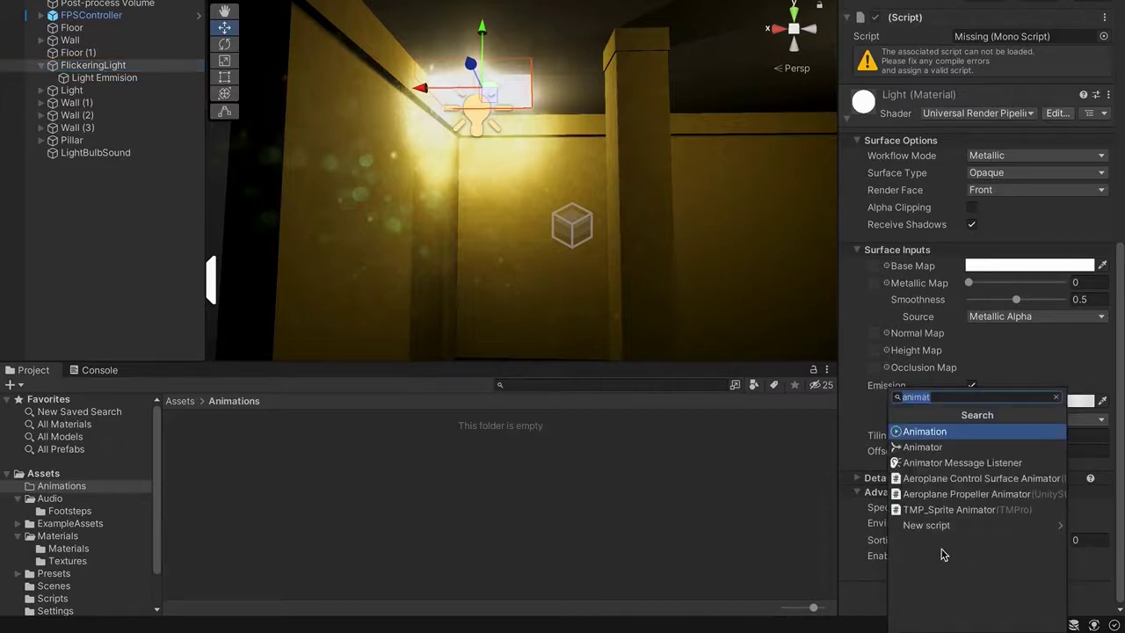
{"action": "left_click", "coordinate": [924, 431]}
{"action": "scroll", "coordinate": [930, 431], "scroll_direction": "up", "scroll_amount": 5}
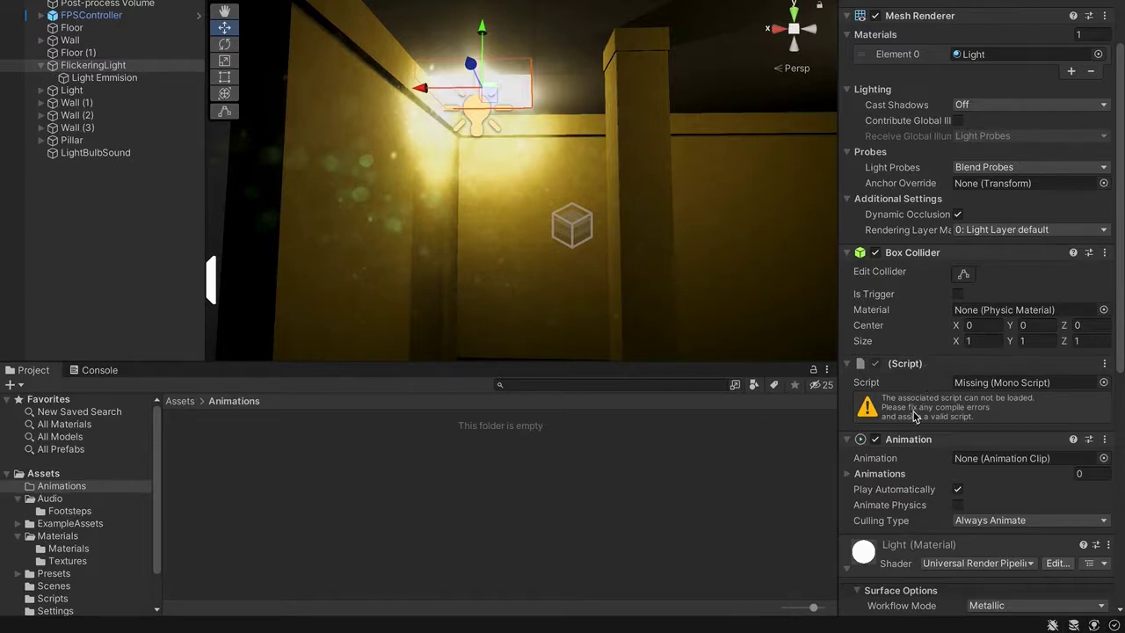
{"action": "right_click", "coordinate": [914, 369]}
{"action": "left_click", "coordinate": [958, 405]}
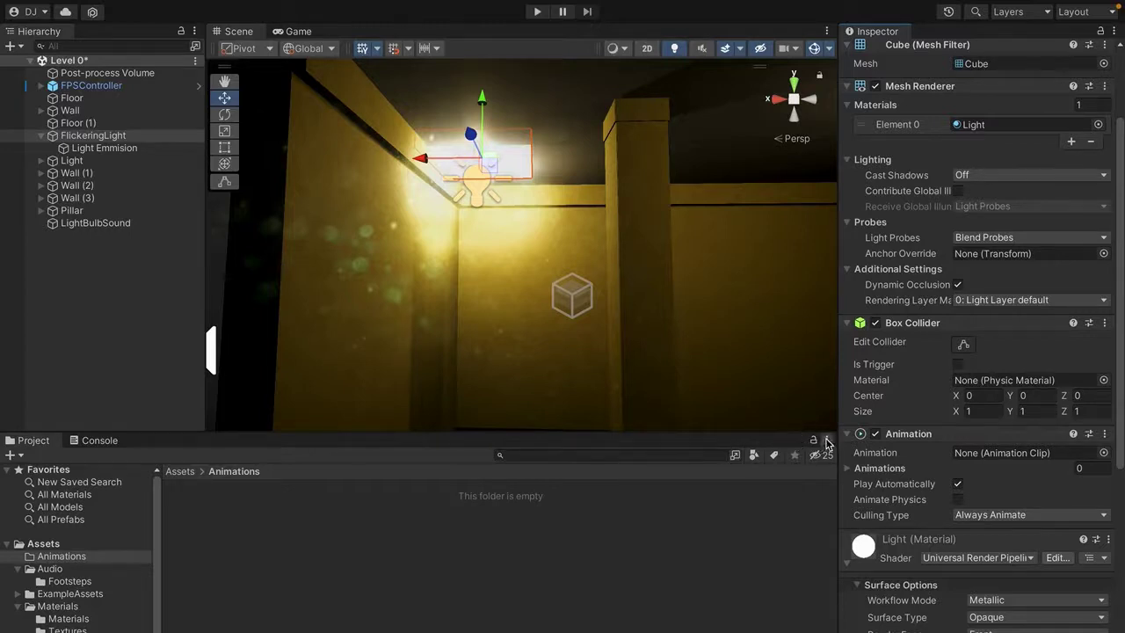
Add the Animation window beside the Console and create a clip named FlickeringLight in the Animations folder.
{"action": "left_click_drag", "start_coordinate": [730, 431], "coordinate": [730, 421]}
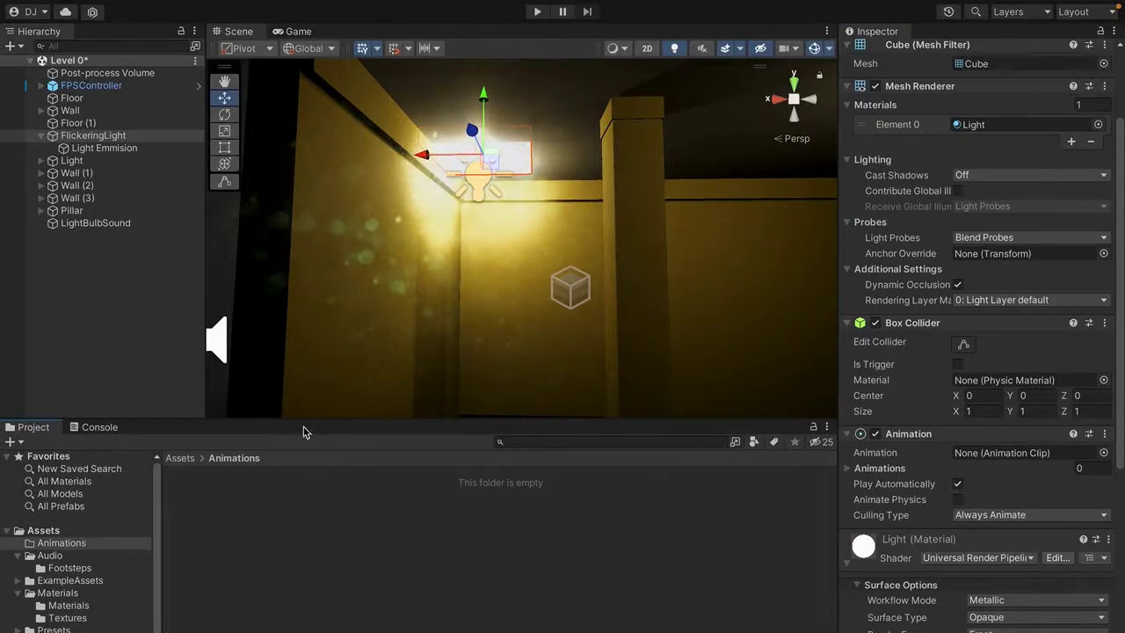
{"action": "left_click", "coordinate": [826, 427]}
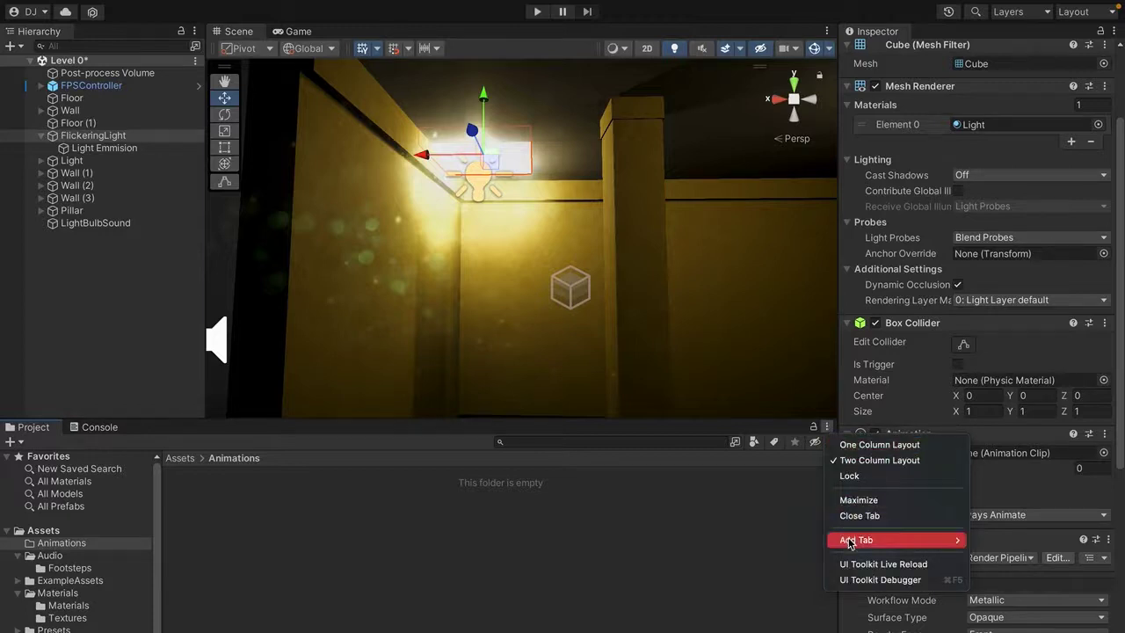
{"action": "mouse_move", "coordinate": [855, 540]}
{"action": "left_click", "coordinate": [993, 628]}
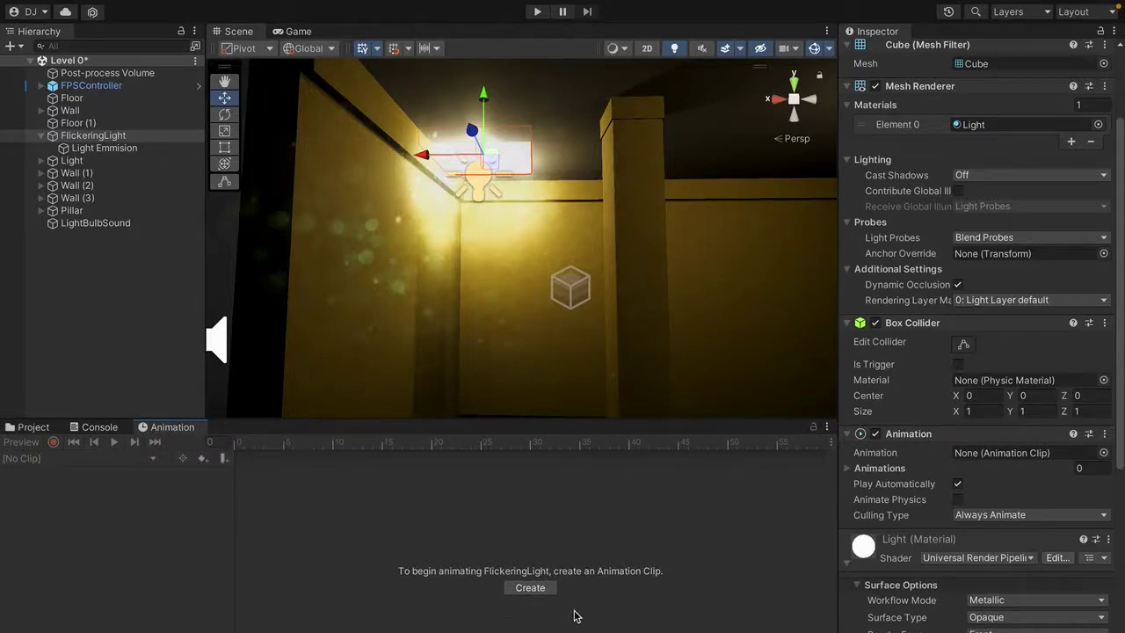
{"action": "left_click", "coordinate": [529, 588]}
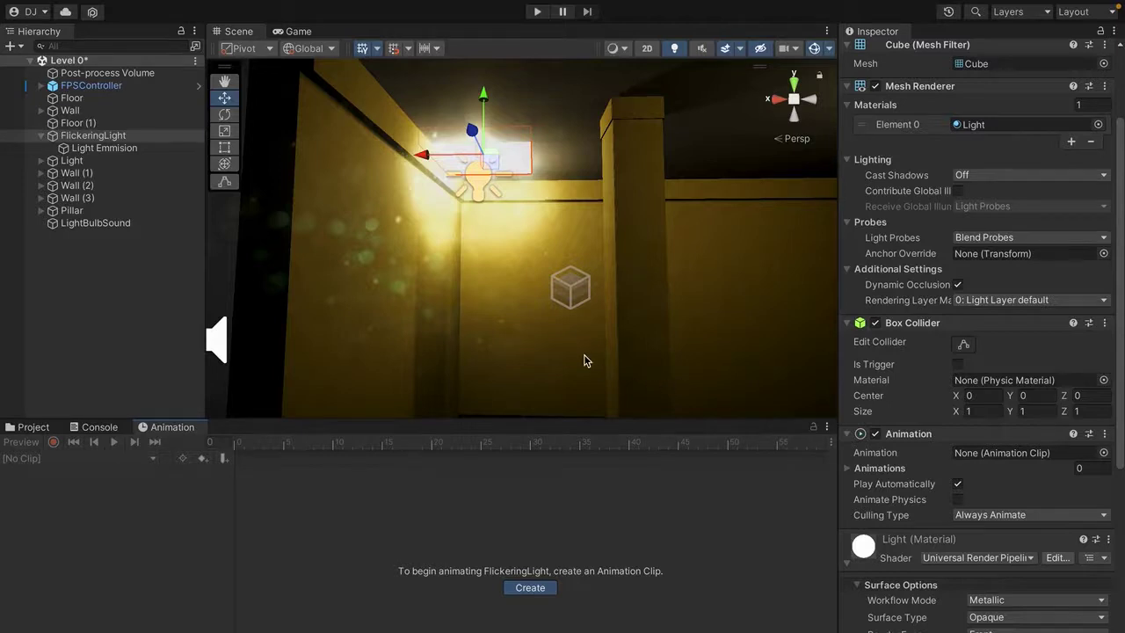
{"action": "type", "text": "FlickeringLight"}
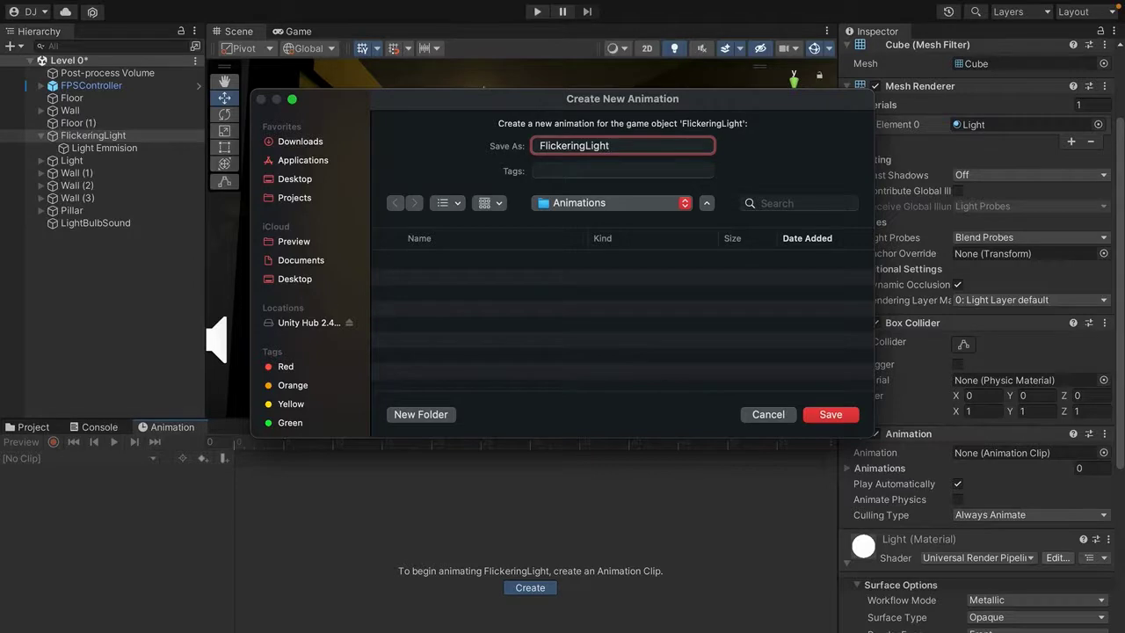
{"action": "key", "text": "Return"}
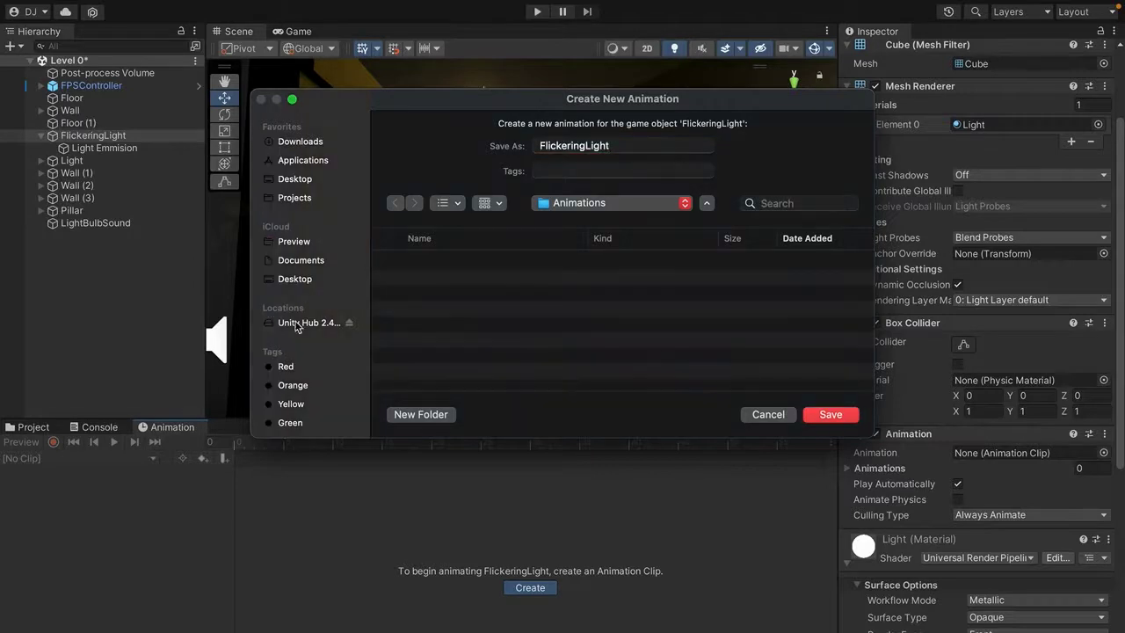
Enable keyframe recording and key the Light Emmision object's Light component as enabled at frame 0.
{"action": "left_click", "coordinate": [53, 442]}
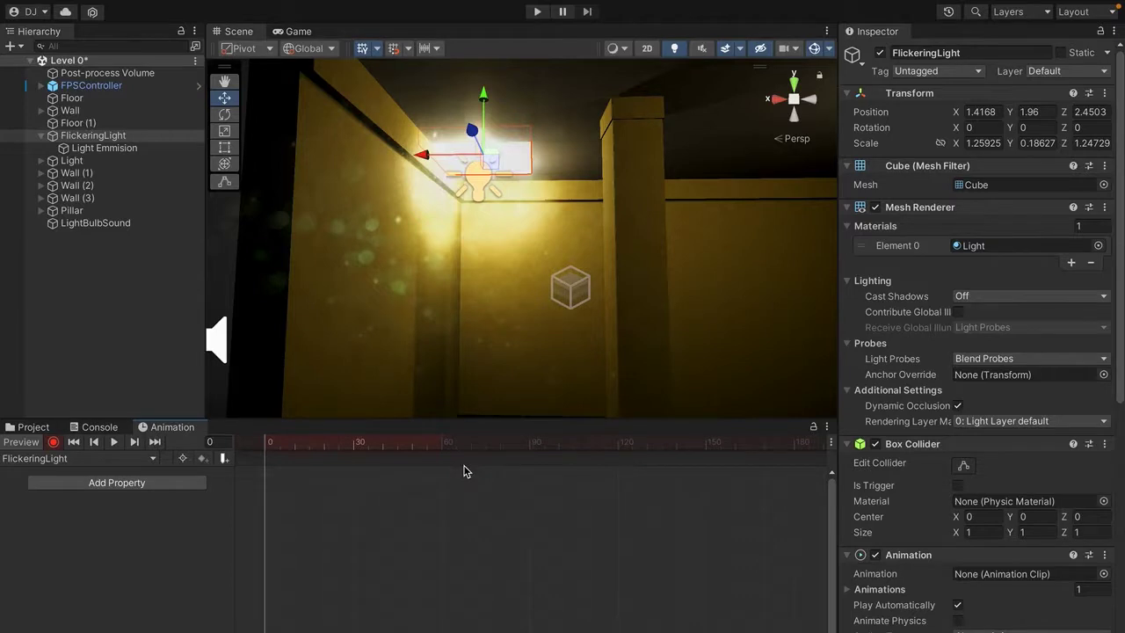
{"action": "left_click_drag", "start_coordinate": [268, 453], "coordinate": [621, 472]}
{"action": "left_click", "coordinate": [449, 446]}
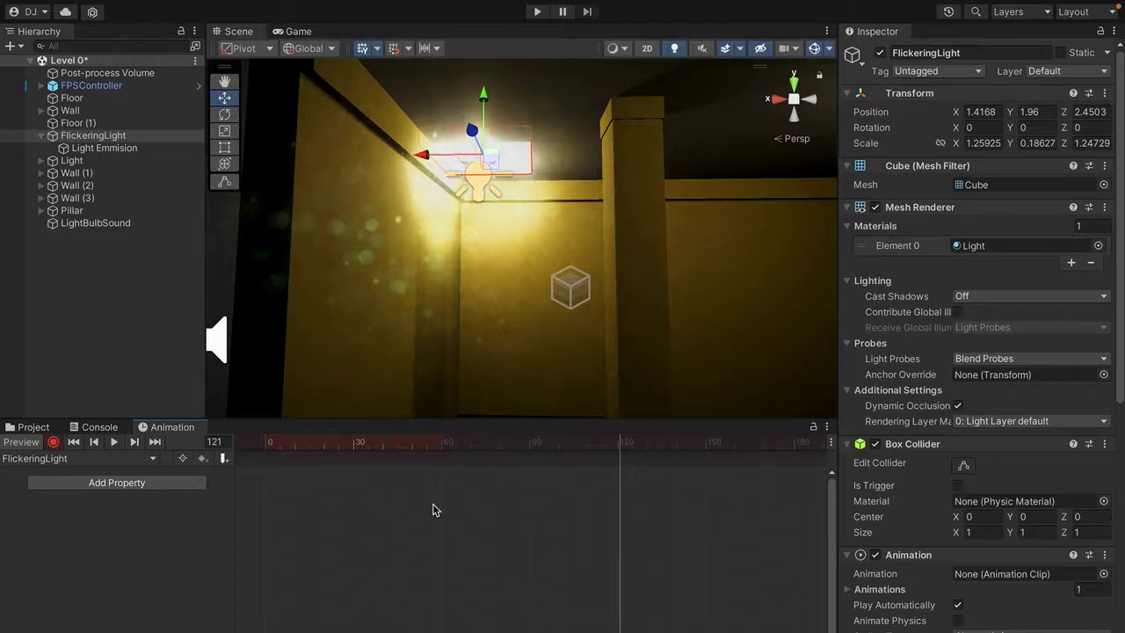
{"action": "scroll", "coordinate": [440, 529], "scroll_direction": "down", "scroll_amount": 5}
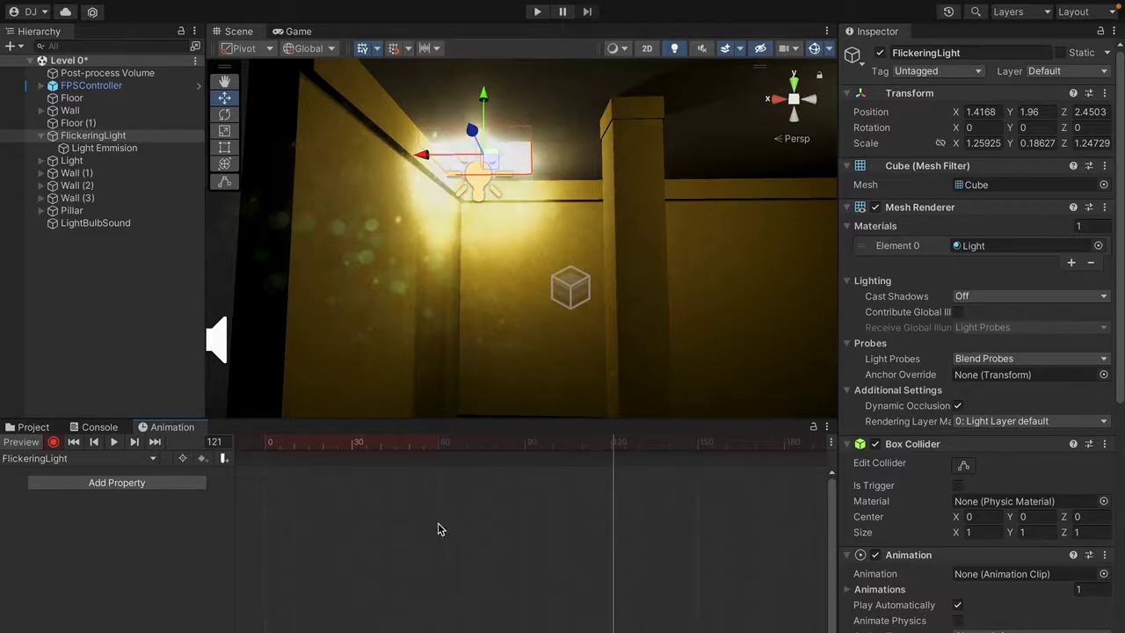
{"action": "scroll", "coordinate": [440, 529], "scroll_direction": "down", "scroll_amount": 4}
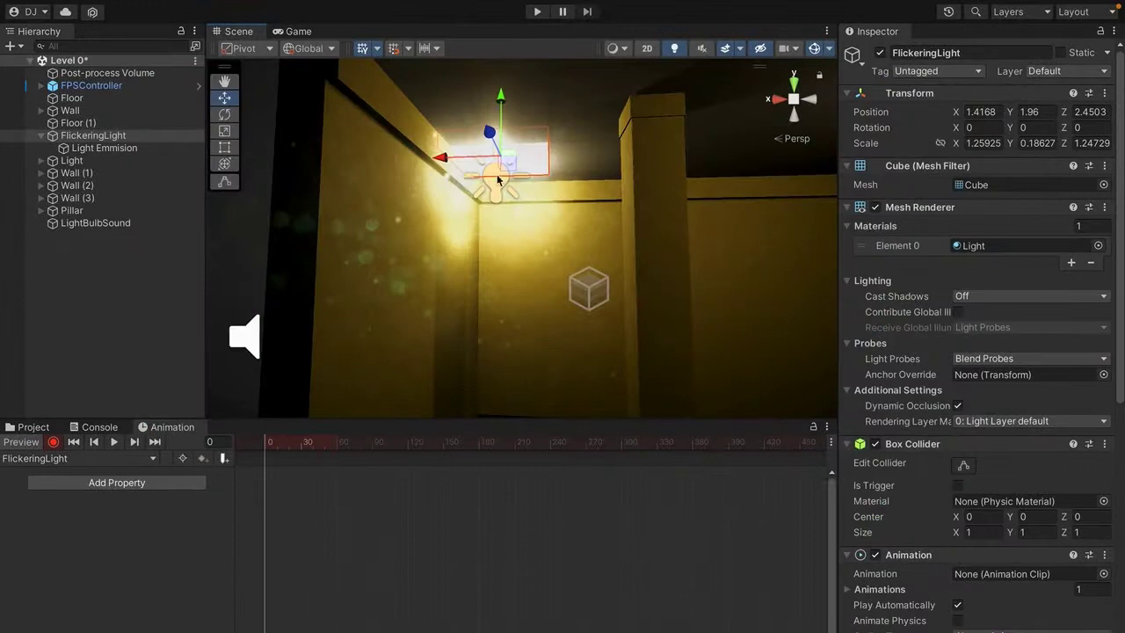
{"action": "left_click", "coordinate": [97, 148]}
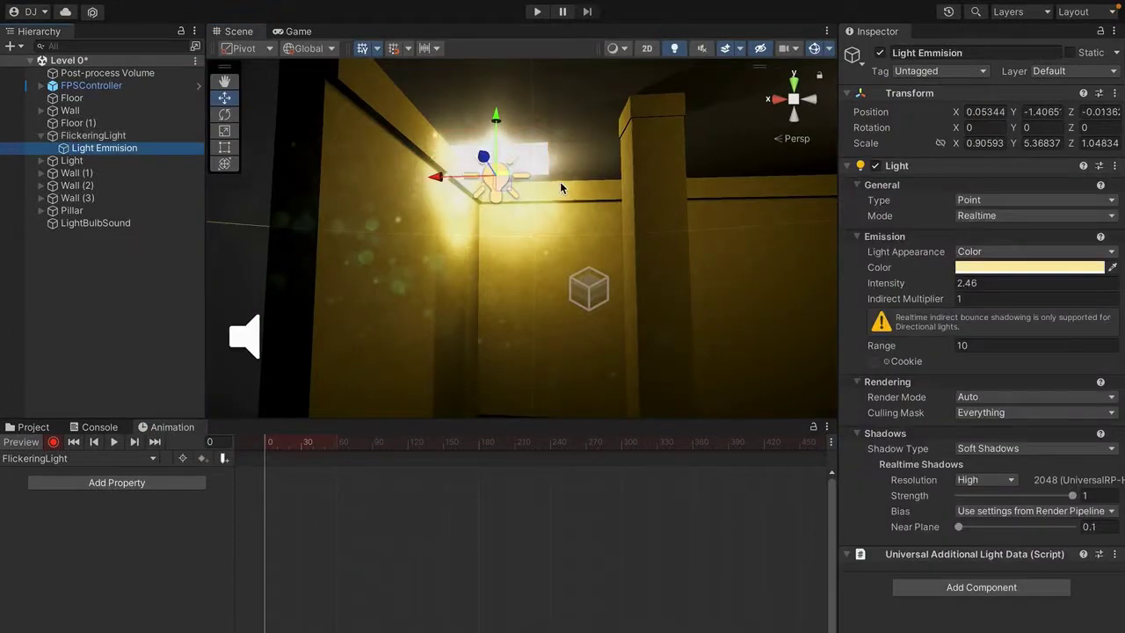
{"action": "left_click", "coordinate": [875, 167]}
{"action": "left_click", "coordinate": [875, 167]}
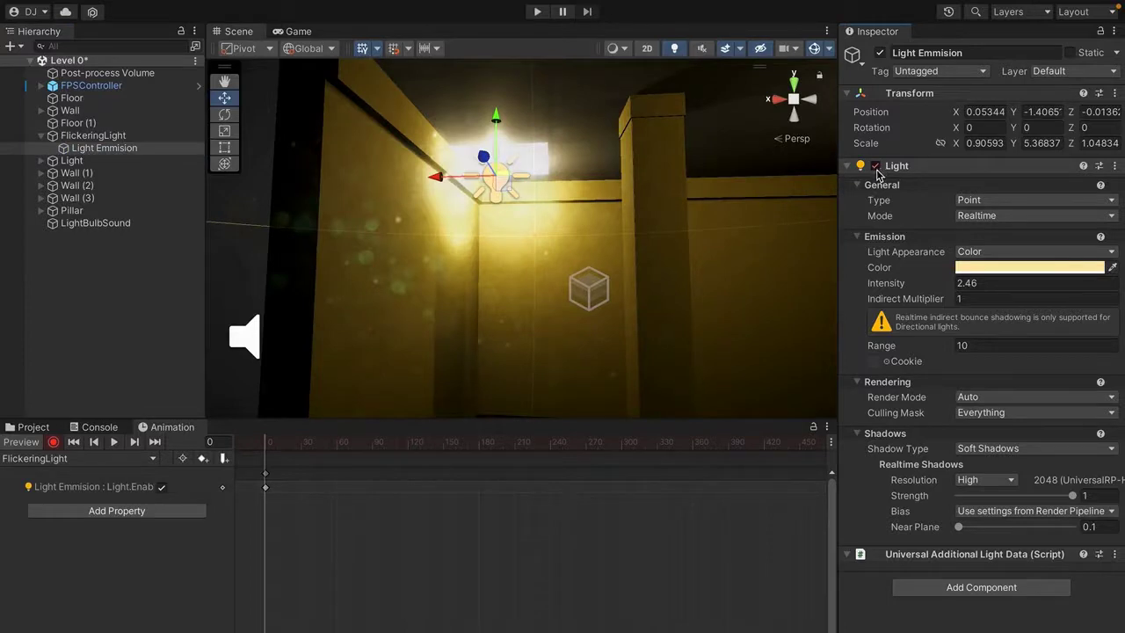
Key the Light component as disabled at frame 372 and enabled again at frame 375.
{"action": "left_click_drag", "start_coordinate": [278, 453], "coordinate": [678, 454]}
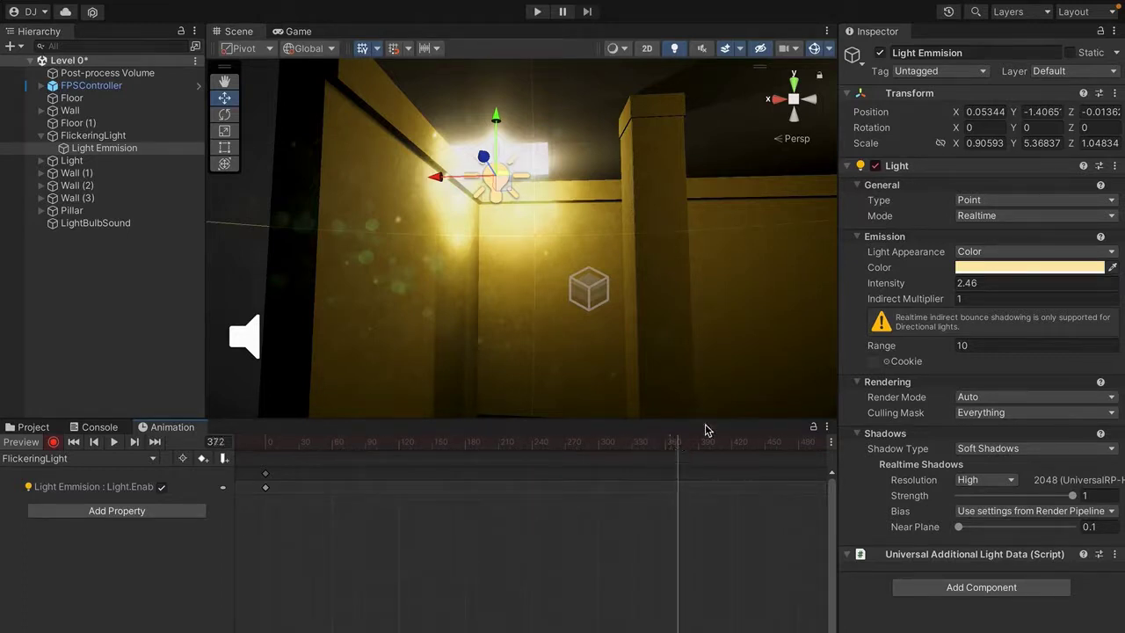
{"action": "left_click", "coordinate": [875, 165]}
{"action": "left_click", "coordinate": [668, 449]}
{"action": "mouse_move", "coordinate": [668, 448]}
{"action": "left_mouse_down"}
{"action": "mouse_move", "coordinate": [710, 447]}
{"action": "mouse_move", "coordinate": [683, 449]}
{"action": "left_mouse_up"}
{"action": "scroll", "coordinate": [706, 521], "scroll_direction": "up", "scroll_amount": 5}
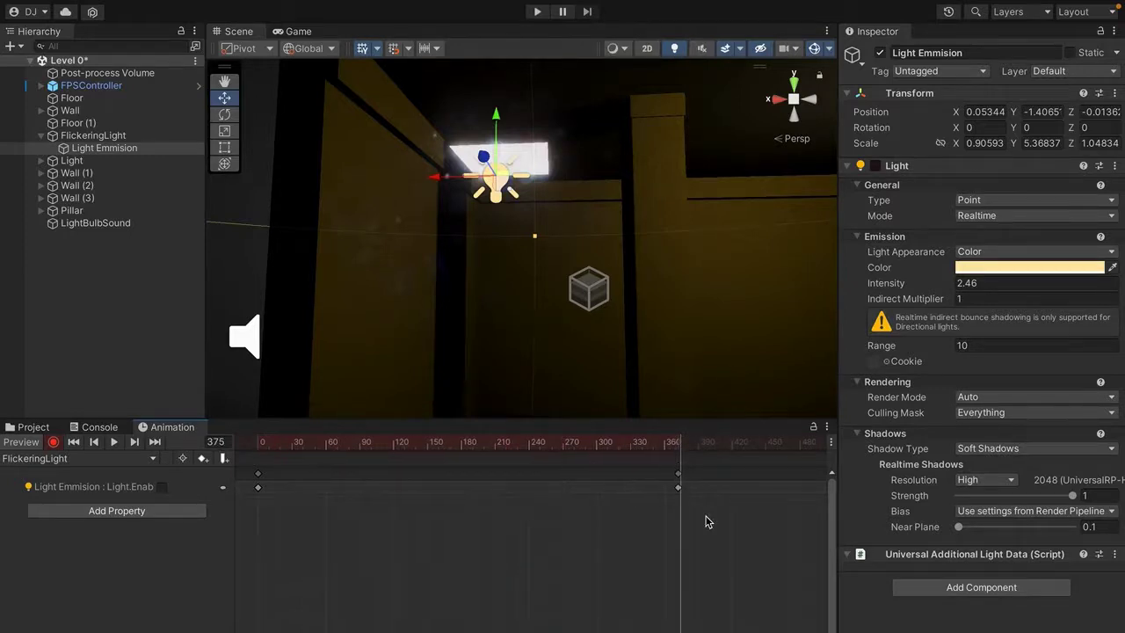
{"action": "scroll", "coordinate": [706, 521], "scroll_direction": "up", "scroll_amount": 2}
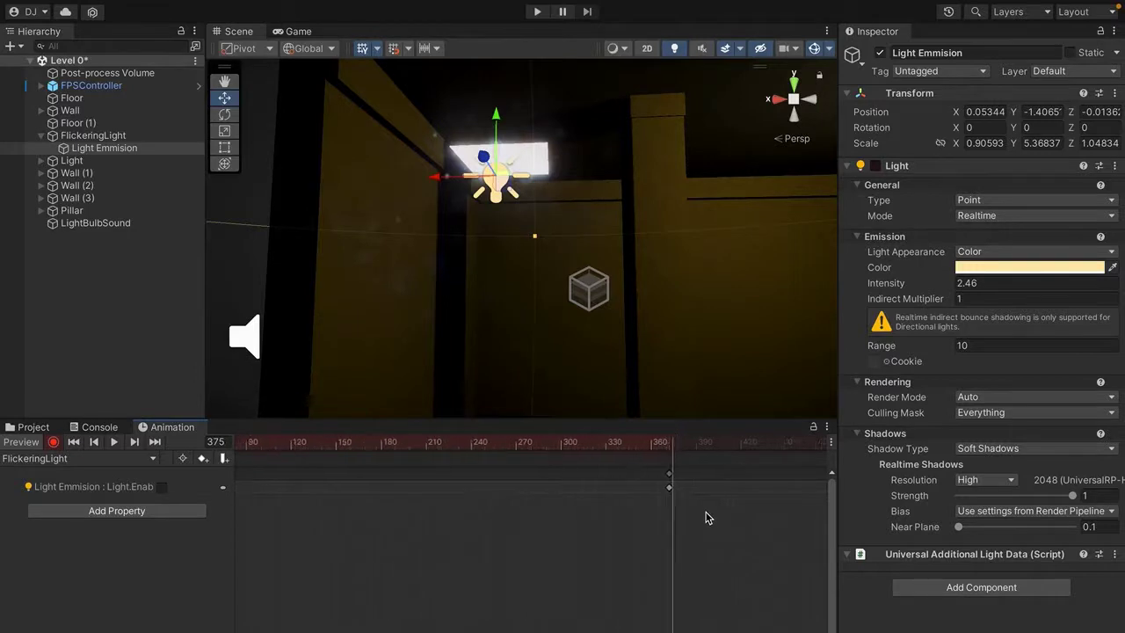
{"action": "left_click", "coordinate": [875, 165]}
Duplicate the light's off-on keyframe pair to about frame 513.
{"action": "scroll", "coordinate": [633, 446], "scroll_direction": "down", "scroll_amount": 3}
{"action": "left_click", "coordinate": [642, 444]}
{"action": "mouse_move", "coordinate": [647, 441]}
{"action": "left_mouse_down"}
{"action": "mouse_move", "coordinate": [635, 445]}
{"action": "mouse_move", "coordinate": [653, 444]}
{"action": "left_mouse_up"}
{"action": "left_click_drag", "start_coordinate": [668, 508], "coordinate": [783, 456]}
{"action": "key", "text": "super+v"}
Play back the animation around frame 372 to examine the timing of the first flicker.
{"action": "left_click", "coordinate": [702, 453]}
{"action": "left_click", "coordinate": [678, 447]}
{"action": "scroll", "coordinate": [659, 497], "scroll_direction": "up", "scroll_amount": 5}
{"action": "scroll", "coordinate": [628, 524], "scroll_direction": "up", "scroll_amount": 2}
{"action": "left_click", "coordinate": [597, 445]}
{"action": "key", "text": "space"}
{"action": "left_click", "coordinate": [538, 444]}
{"action": "key", "text": "space"}
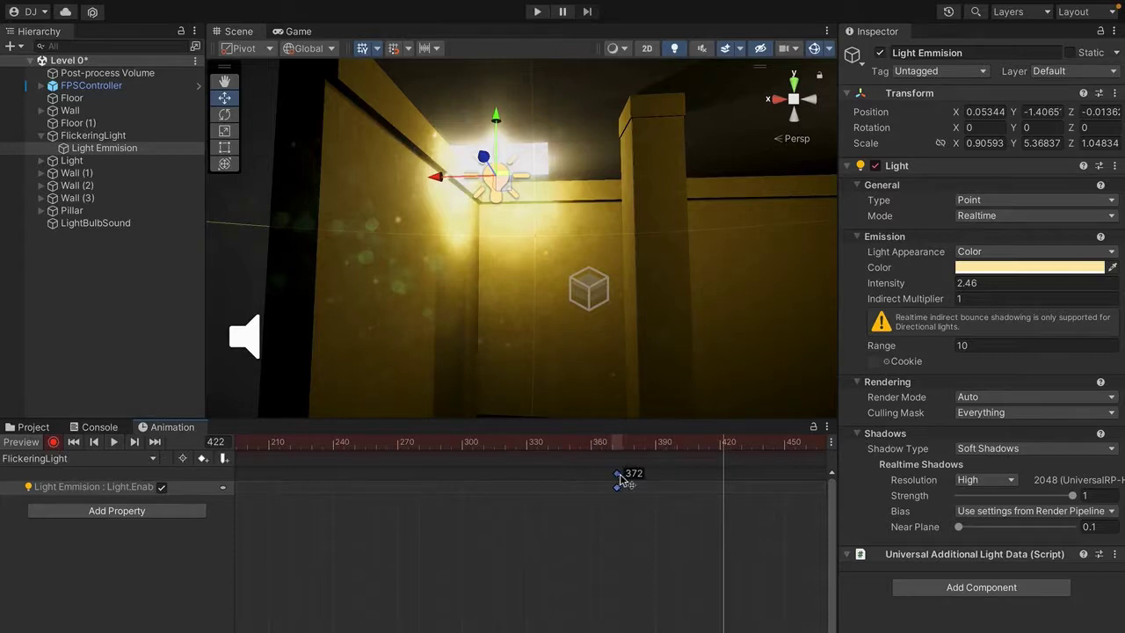
{"action": "left_click", "coordinate": [596, 452]}
{"action": "key", "text": "space"}
{"action": "left_click", "coordinate": [595, 449]}
{"action": "key", "text": "space"}
{"action": "key", "text": "space"}
Adjust the first flicker's light-on keyframe to about frame 375 and paste another off-on pair directly after the second flicker.
{"action": "left_click_drag", "start_coordinate": [620, 475], "coordinate": [624, 481]}
{"action": "scroll", "coordinate": [625, 520], "scroll_direction": "down", "scroll_amount": 1}
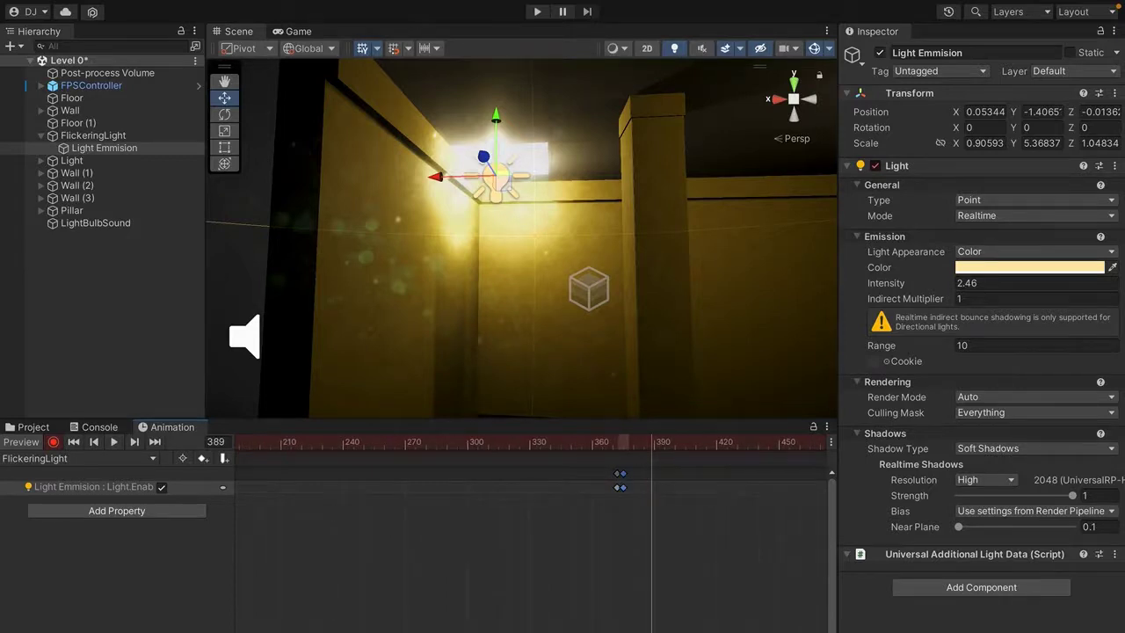
{"action": "middle_click_drag", "start_coordinate": [624, 520], "coordinate": [504, 521]}
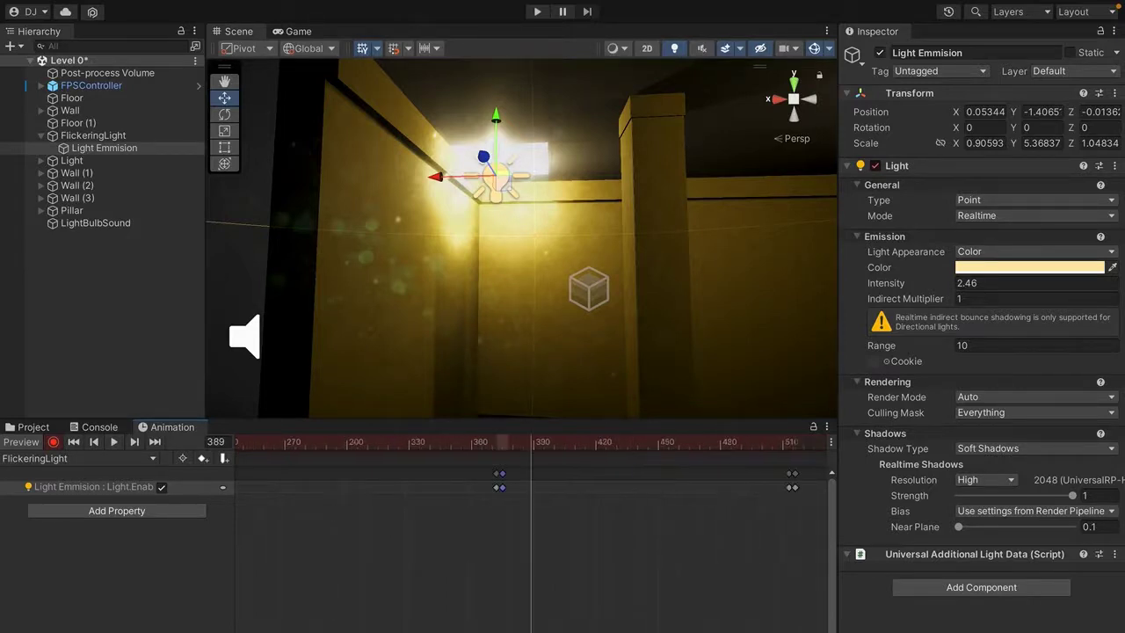
{"action": "mouse_move", "coordinate": [789, 445]}
{"action": "left_mouse_down"}
{"action": "mouse_move", "coordinate": [811, 448]}
{"action": "mouse_move", "coordinate": [786, 447]}
{"action": "left_mouse_up"}
{"action": "key", "text": "ctrl+v"}
{"action": "left_click", "coordinate": [786, 445]}
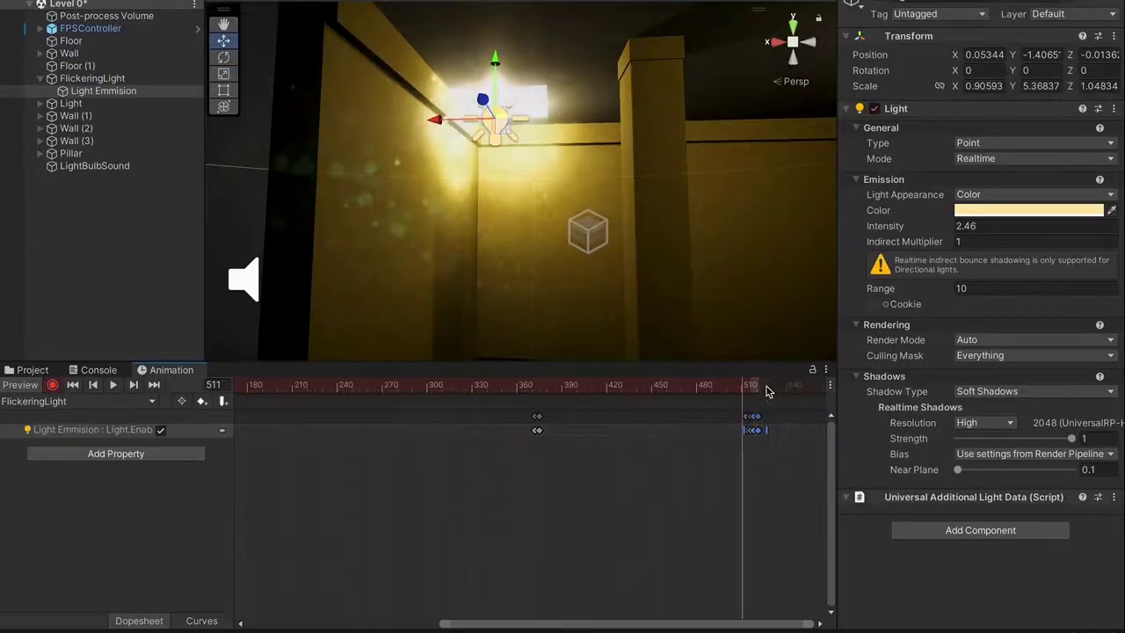
Paste another off-on keyframe pair at frame 553 and shift it to about frame 633.
{"action": "left_click", "coordinate": [768, 385]}
{"action": "left_click_drag", "start_coordinate": [777, 385], "coordinate": [807, 392]}
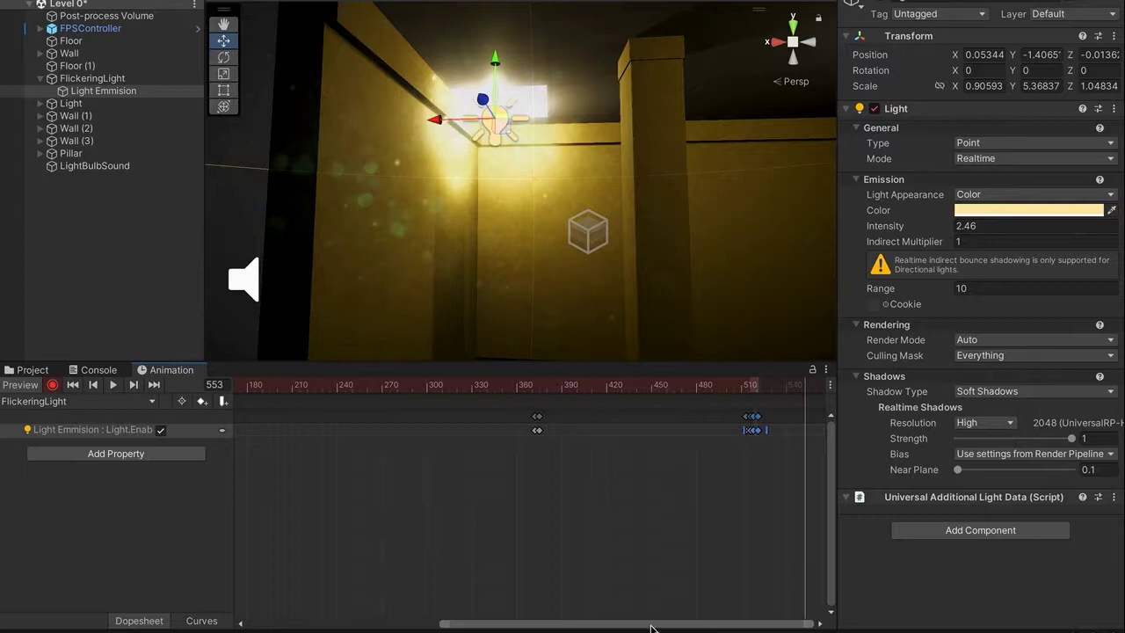
{"action": "scroll", "coordinate": [786, 435], "scroll_direction": "down", "scroll_amount": 2}
{"action": "key", "text": "ctrl+v"}
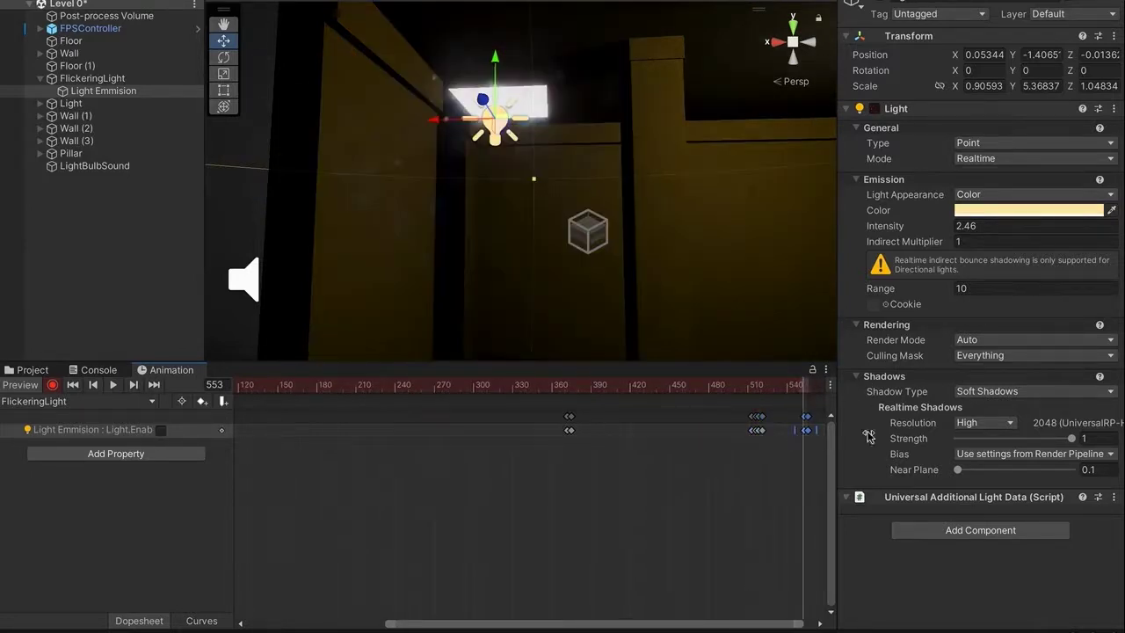
{"action": "left_click_drag", "start_coordinate": [807, 418], "coordinate": [915, 425]}
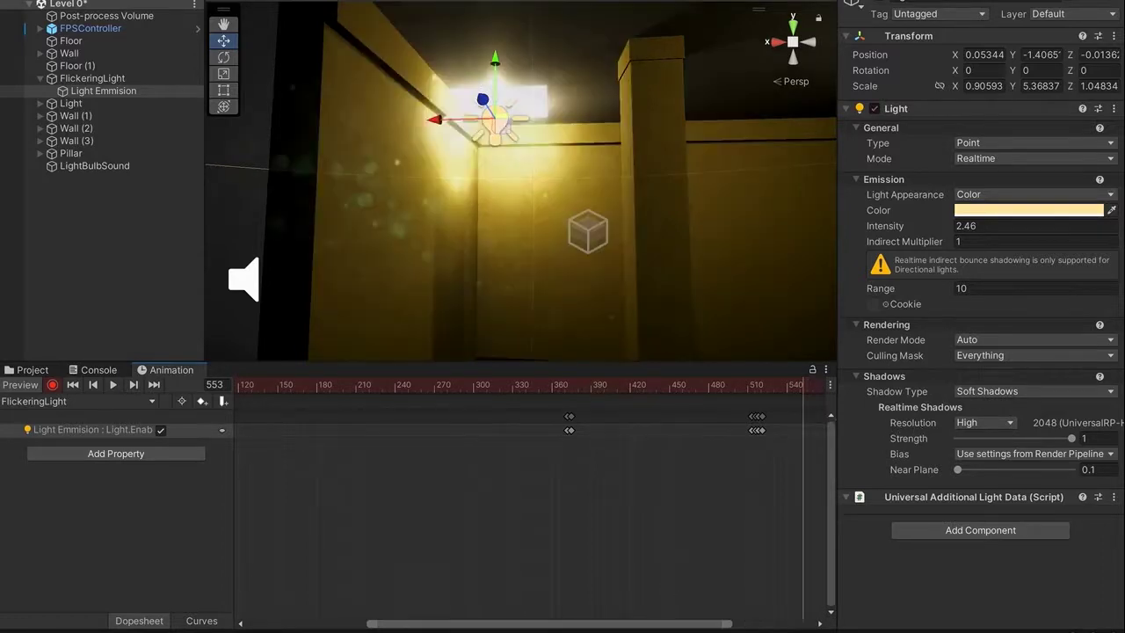
{"action": "left_click_drag", "start_coordinate": [587, 625], "coordinate": [810, 620]}
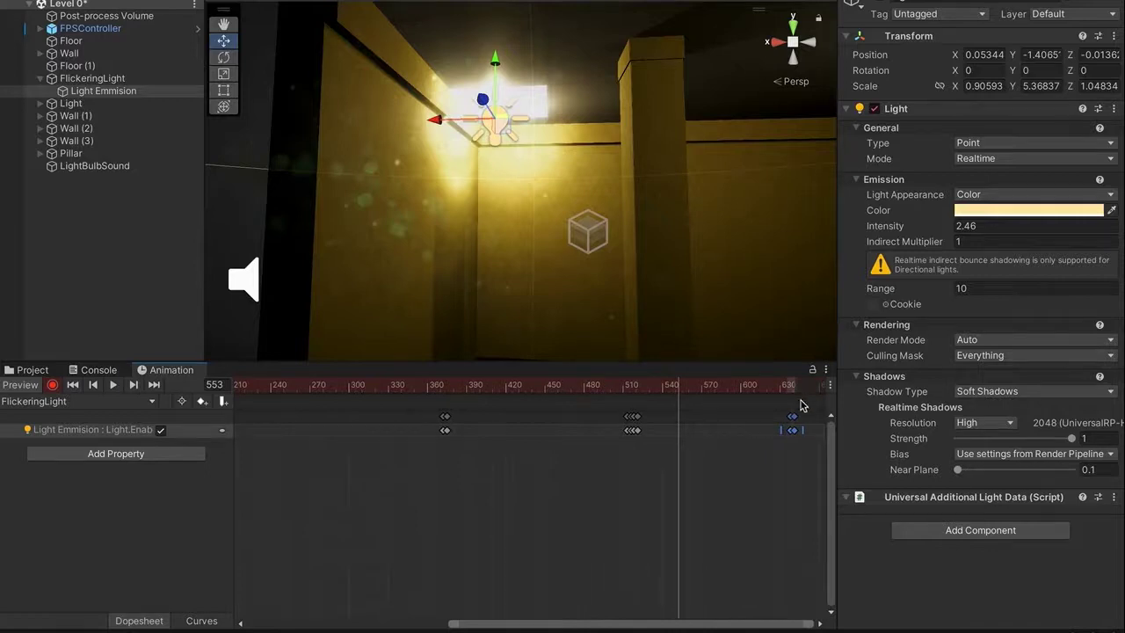
Move the last keyframe pair to about frame 640 and stretch its light-on key to about frame 674.
{"action": "key", "text": "Delete"}
{"action": "left_click_drag", "start_coordinate": [587, 626], "coordinate": [758, 623]}
{"action": "left_click_drag", "start_coordinate": [788, 430], "coordinate": [602, 428]}
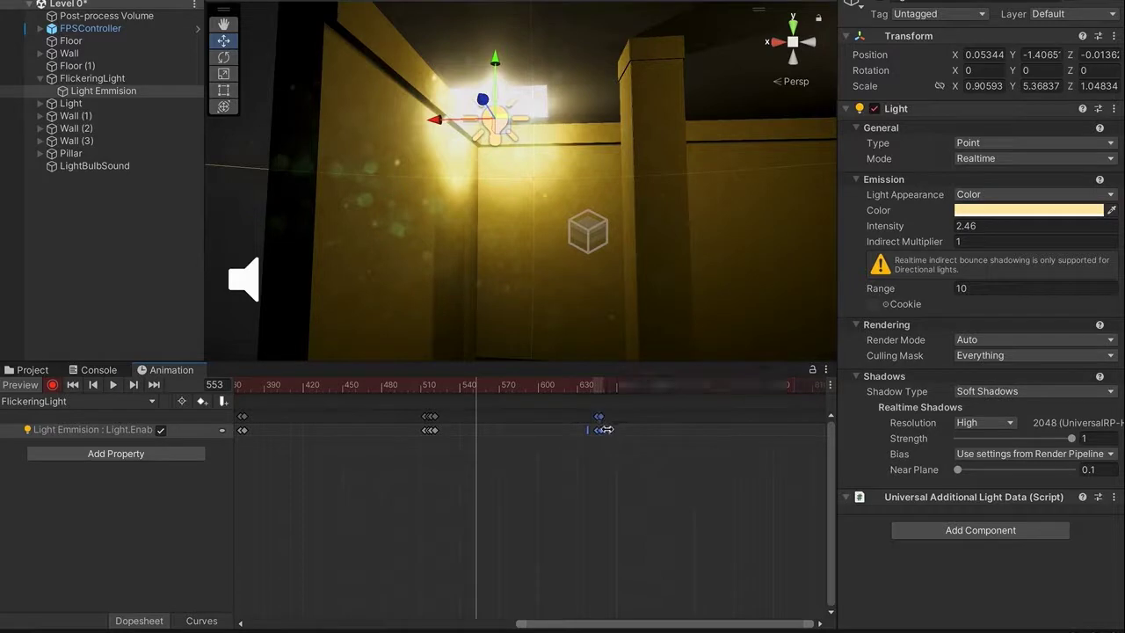
{"action": "left_click_drag", "start_coordinate": [606, 430], "coordinate": [651, 431]}
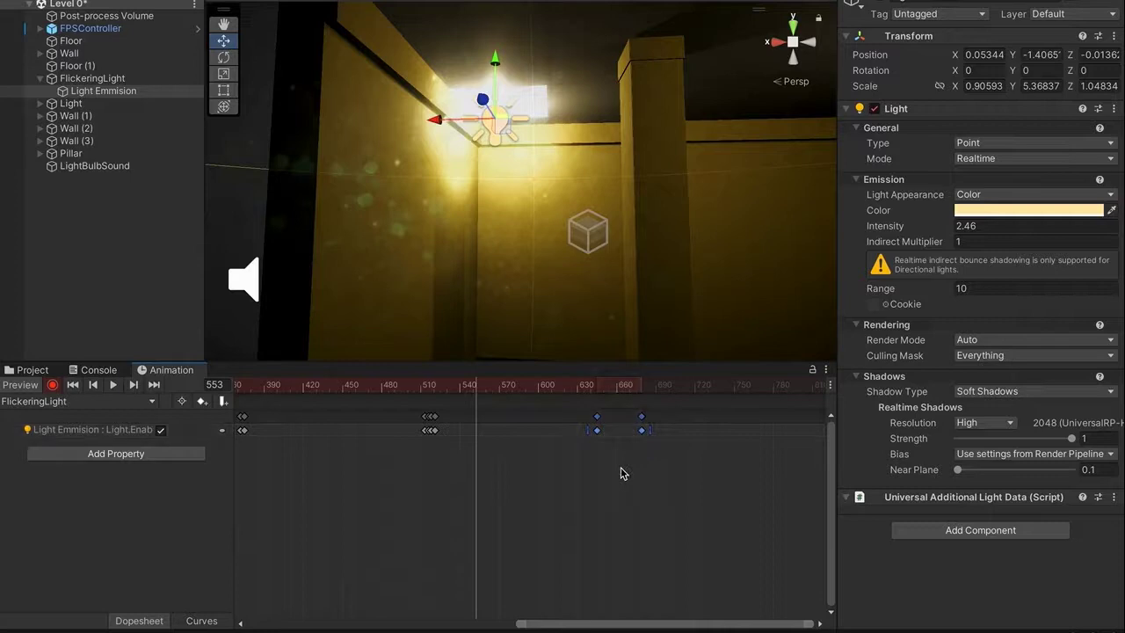
Play back the flicker animation and scrub to frame 373 to examine the ceiling light while its emission is off.
{"action": "mouse_move", "coordinate": [589, 386]}
{"action": "left_mouse_down"}
{"action": "mouse_move", "coordinate": [648, 400]}
{"action": "mouse_move", "coordinate": [590, 406]}
{"action": "left_mouse_up"}
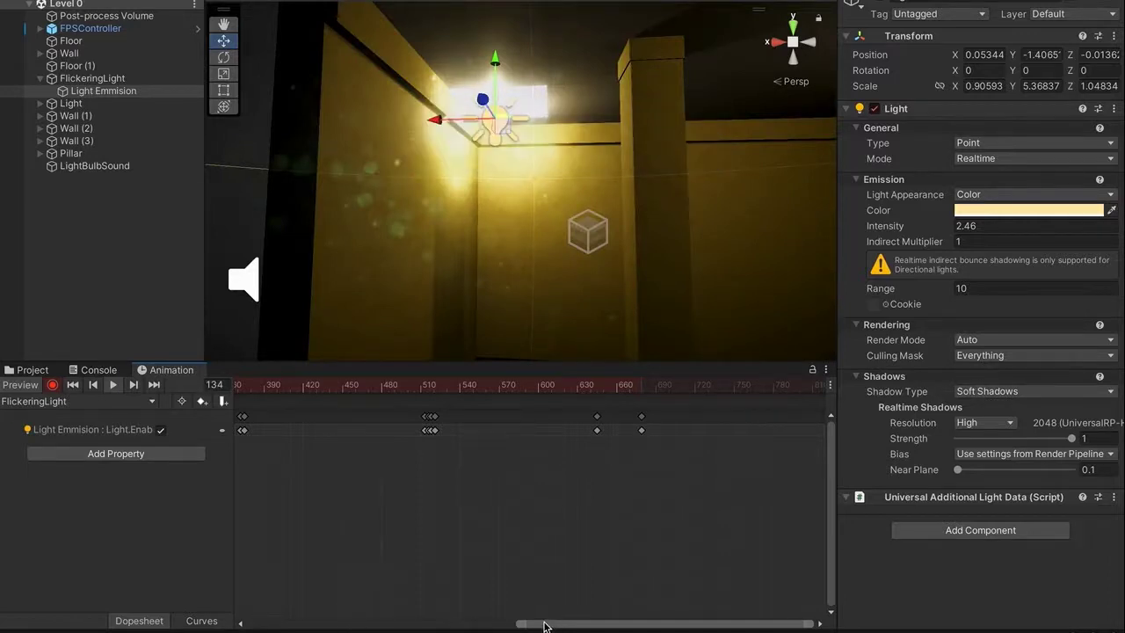
{"action": "left_click_drag", "start_coordinate": [543, 626], "coordinate": [311, 618]}
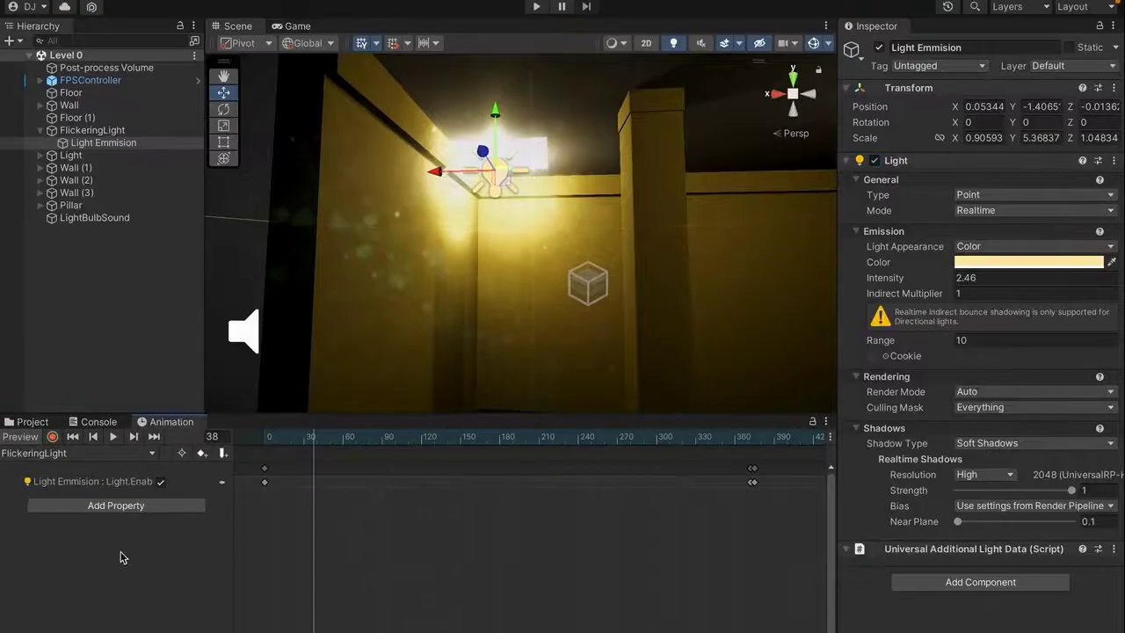
{"action": "left_click", "coordinate": [327, 438]}
{"action": "left_click_drag", "start_coordinate": [664, 444], "coordinate": [751, 445]}
{"action": "key", "text": "w"}
{"action": "right_click_drag", "start_coordinate": [528, 116], "coordinate": [529, 92]}
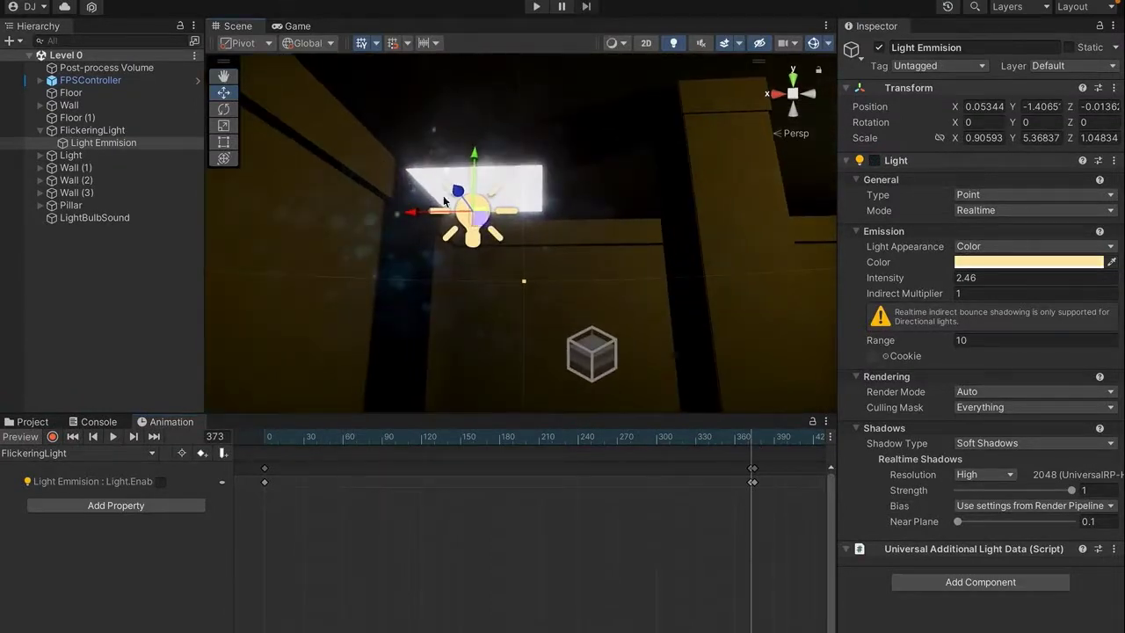
Resume keyframe recording and key FlickeringLight's Mesh Renderer as enabled at frame 0.
{"action": "left_click", "coordinate": [270, 437]}
{"action": "left_click", "coordinate": [52, 438]}
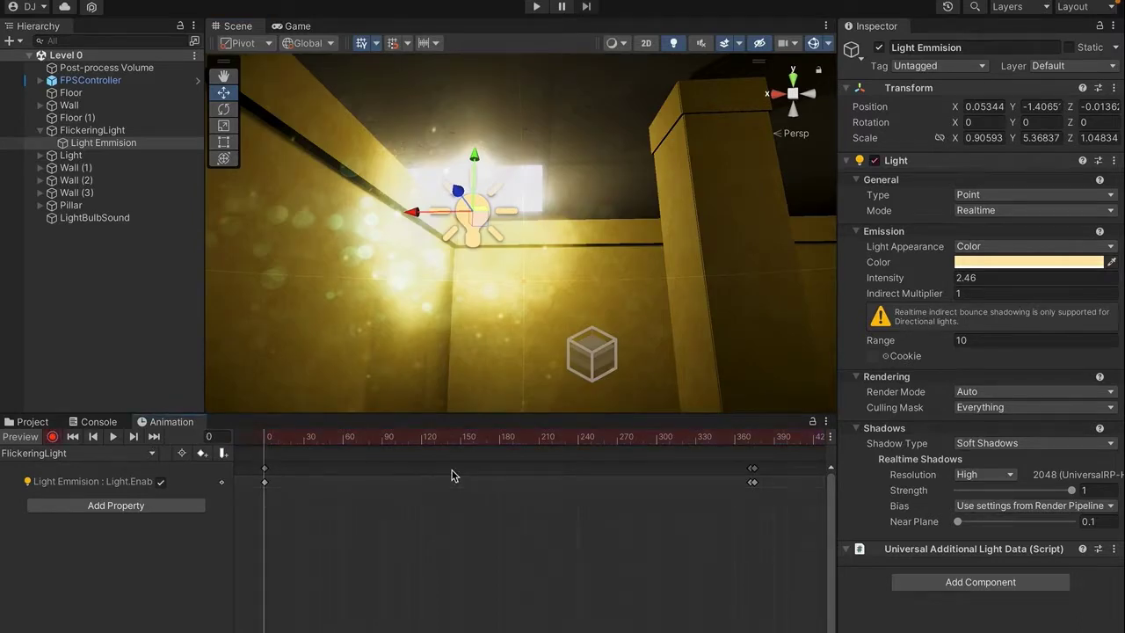
{"action": "left_click_drag", "start_coordinate": [751, 440], "coordinate": [377, 538]}
{"action": "left_click_drag", "start_coordinate": [290, 444], "coordinate": [266, 444]}
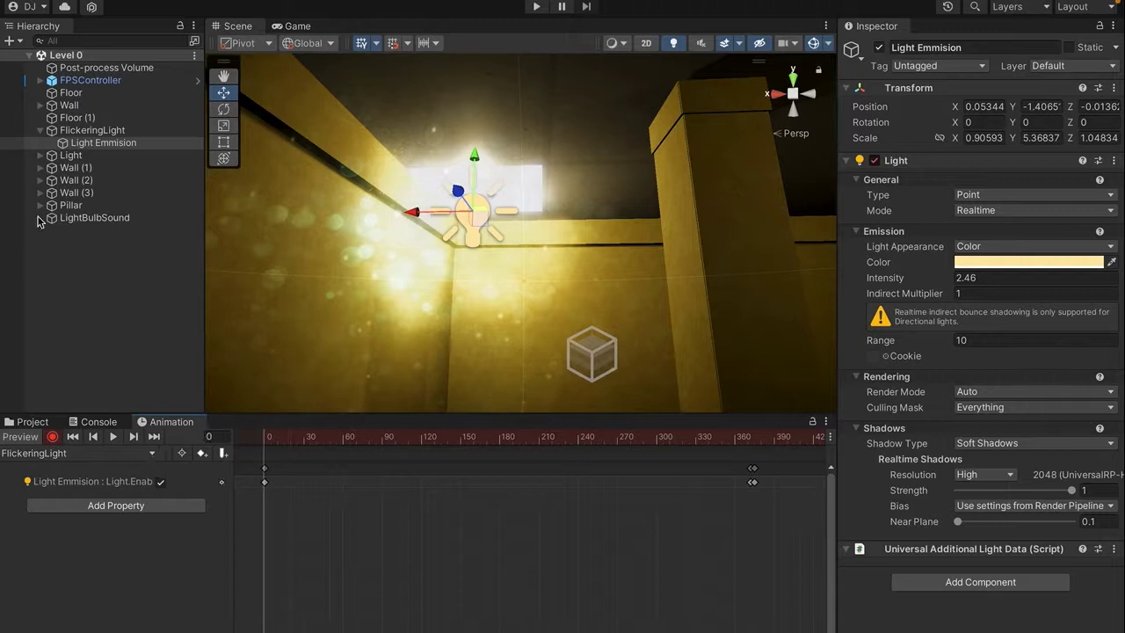
{"action": "left_click", "coordinate": [81, 132]}
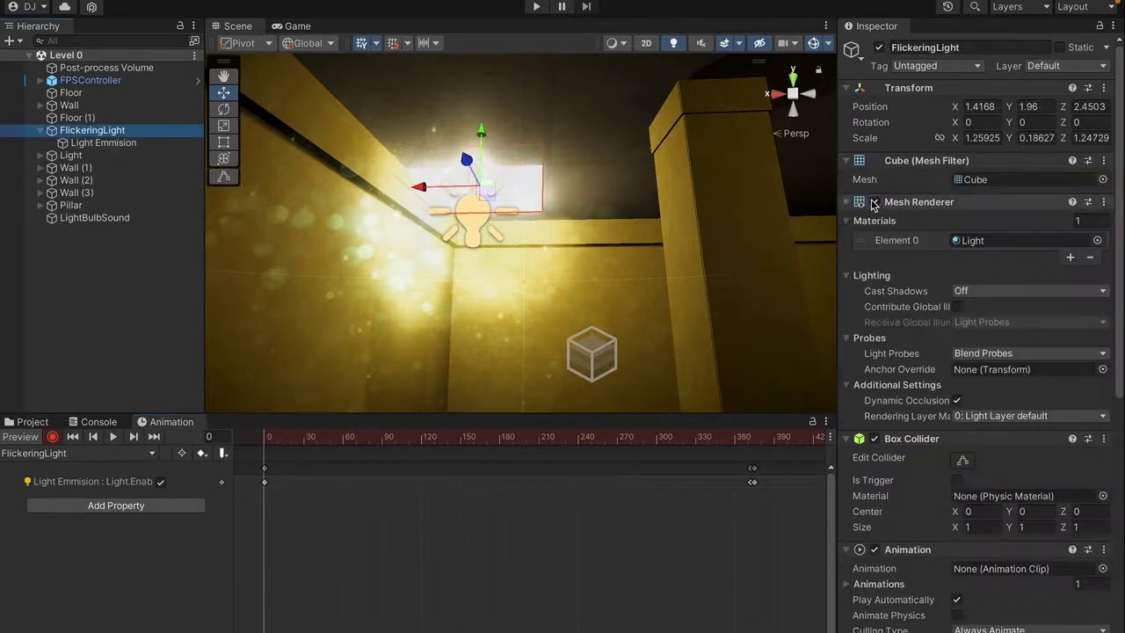
{"action": "left_click", "coordinate": [873, 203]}
{"action": "left_click", "coordinate": [873, 202]}
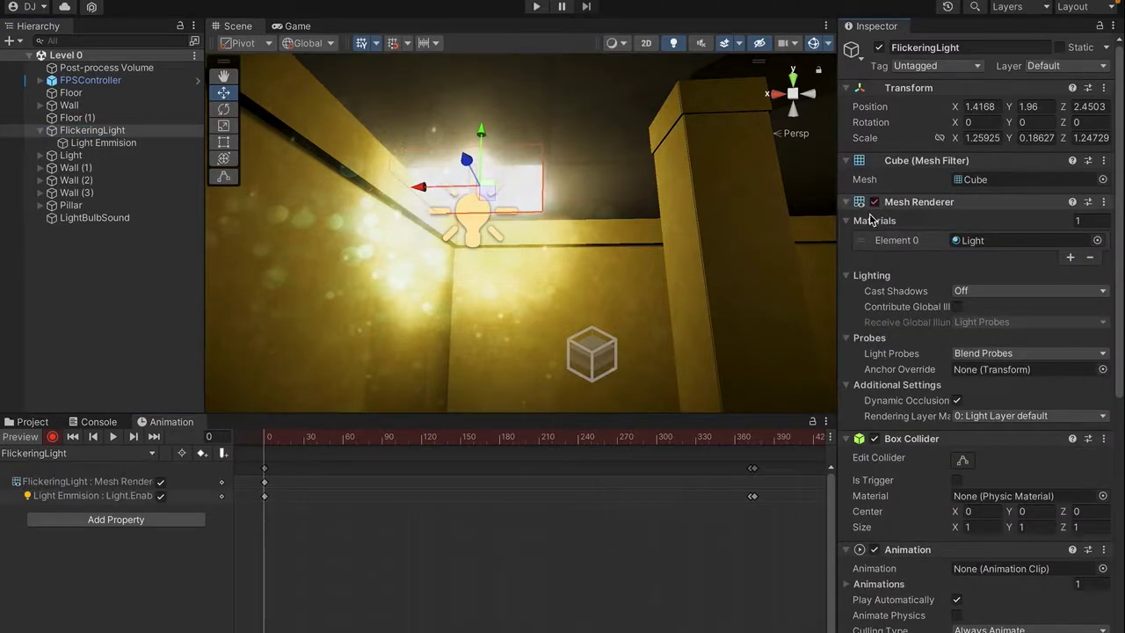
Key FlickeringLight's Mesh Renderer as disabled at frame 372 and enabled again at frame 376.
{"action": "left_click_drag", "start_coordinate": [269, 441], "coordinate": [750, 511]}
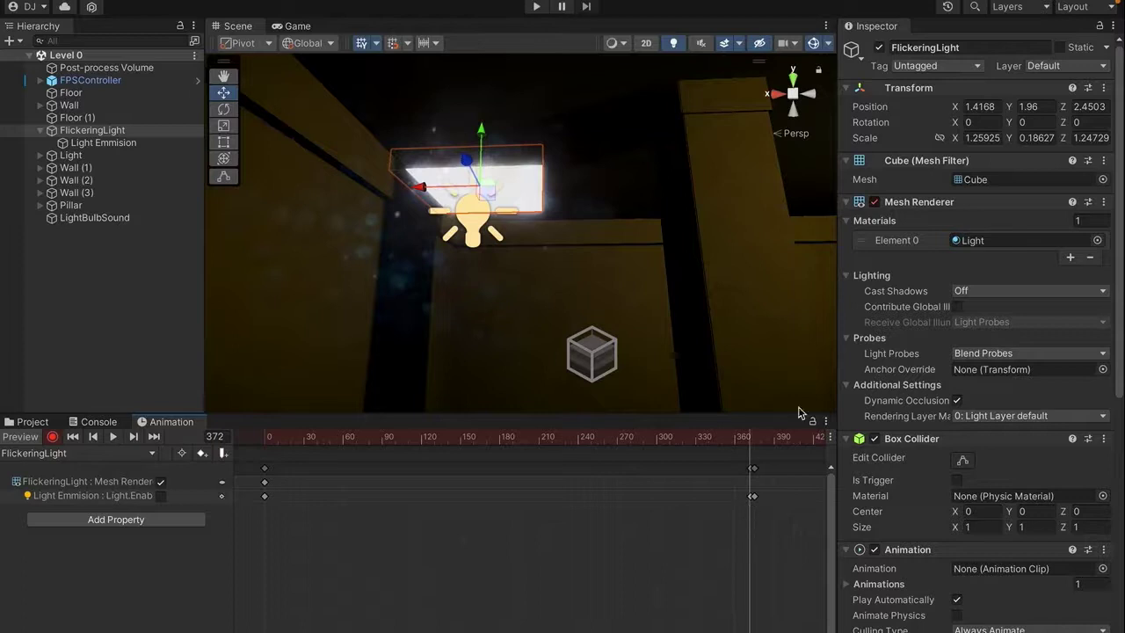
{"action": "left_click", "coordinate": [874, 202]}
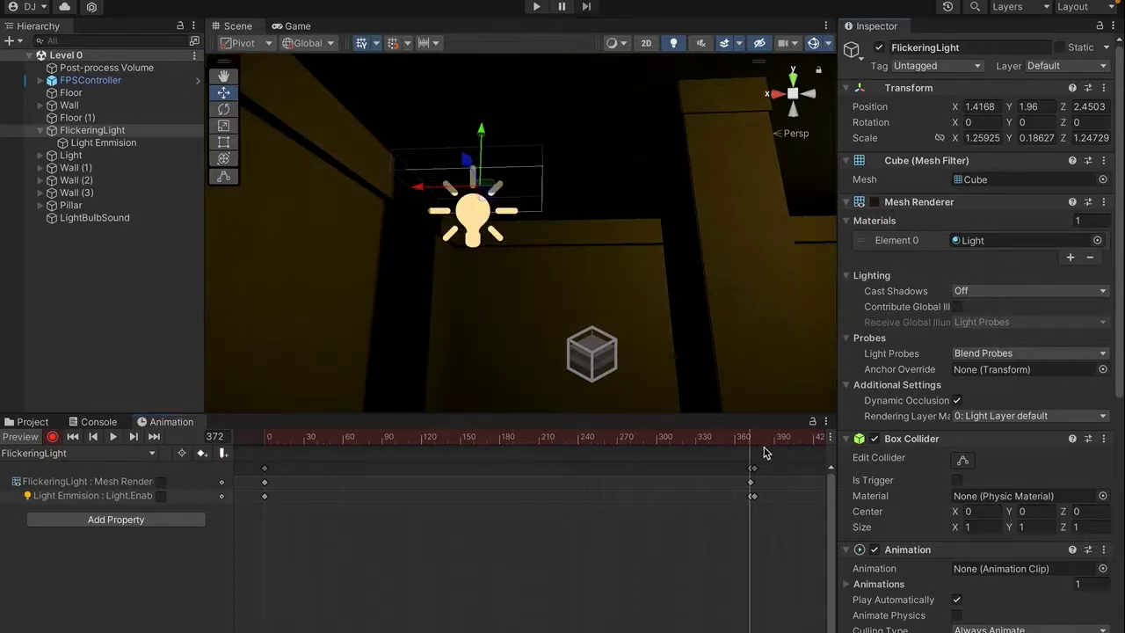
{"action": "left_click", "coordinate": [755, 443]}
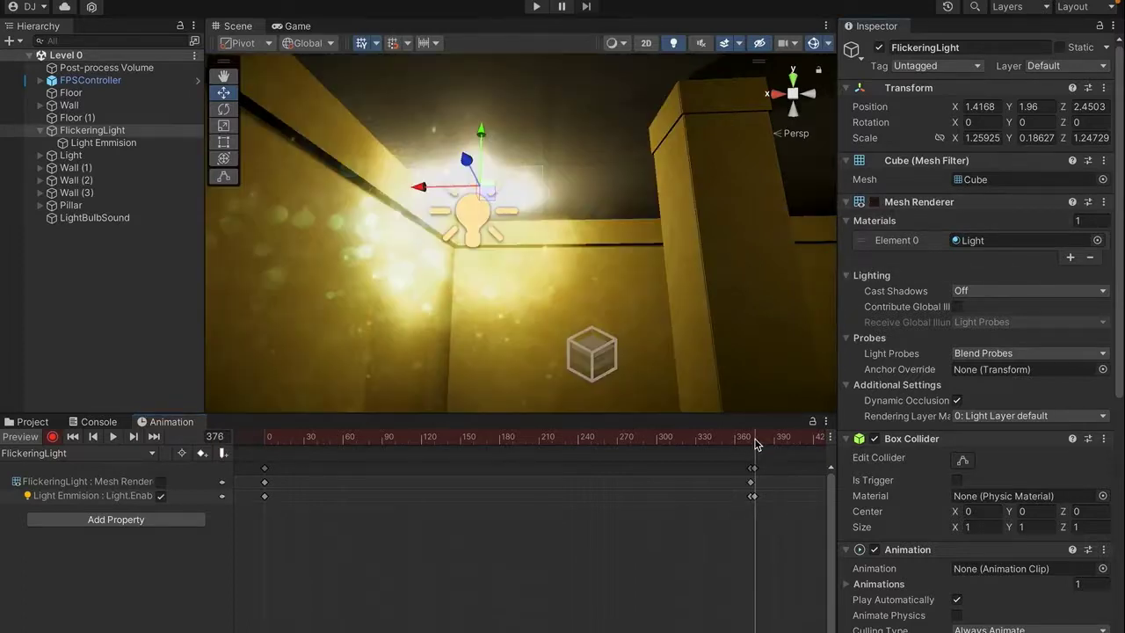
{"action": "left_click", "coordinate": [874, 202]}
{"action": "left_click_drag", "start_coordinate": [736, 437], "coordinate": [753, 450]}
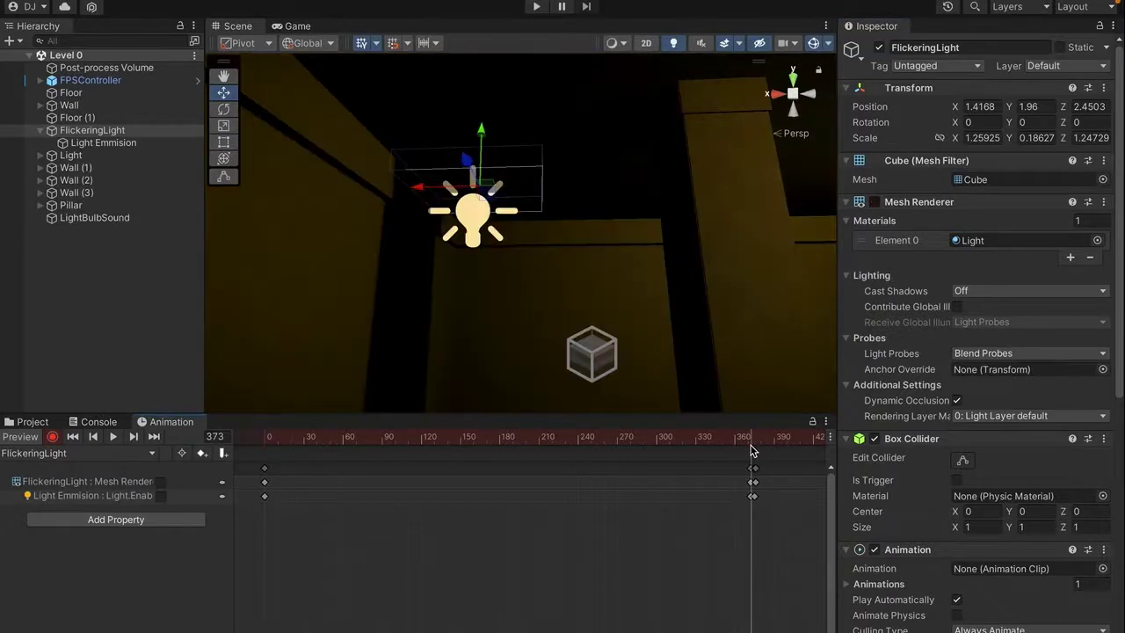
{"action": "mouse_move", "coordinate": [616, 212]}
{"action": "right_mouse_down"}
{"action": "mouse_move", "coordinate": [588, 226]}
{"action": "mouse_move", "coordinate": [606, 229]}
{"action": "right_mouse_up"}
{"action": "key", "text": "s"}
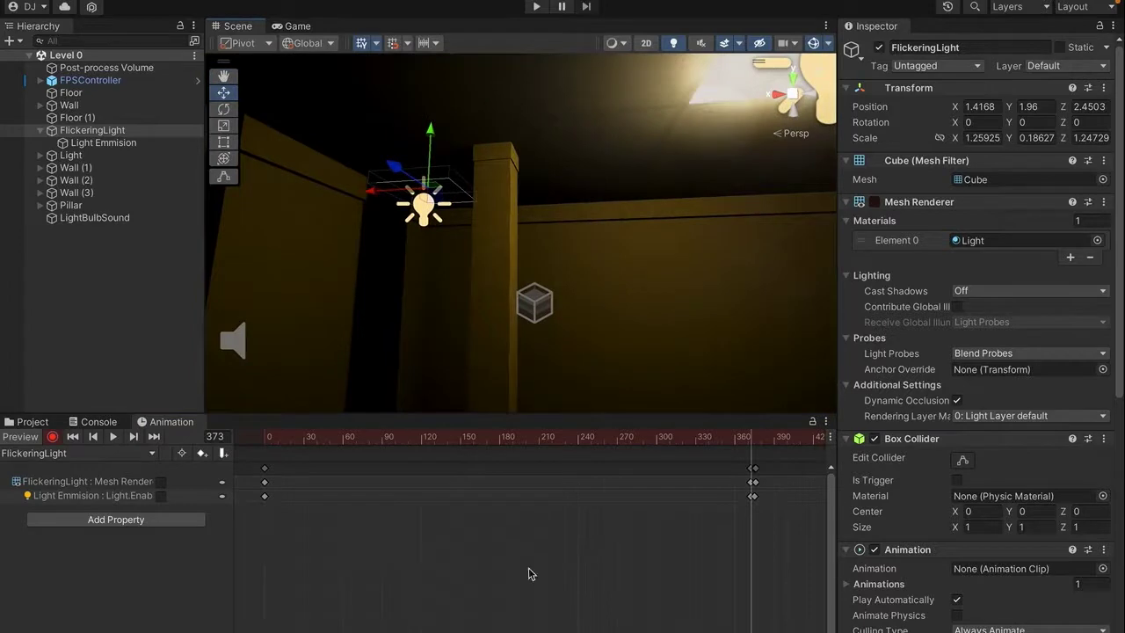
Paste the Mesh Renderer off-on key pair to match the remaining emission keys near frame 515 and at about frames 645 and 680.
{"action": "middle_click_drag", "start_coordinate": [785, 532], "coordinate": [427, 533]}
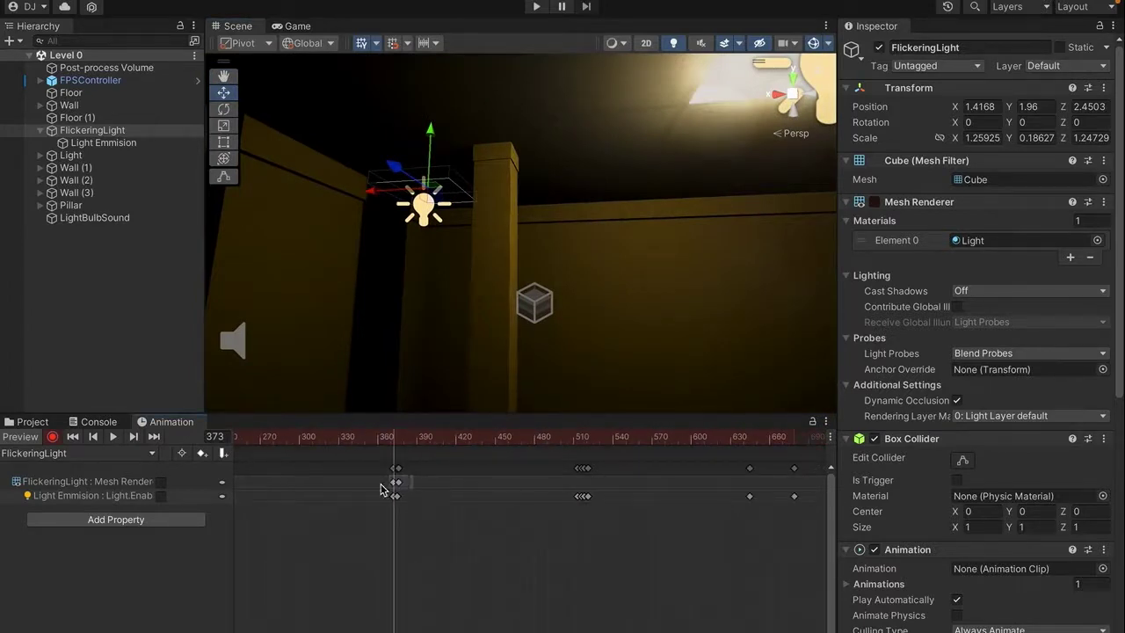
{"action": "left_click_drag", "start_coordinate": [559, 444], "coordinate": [797, 495]}
{"action": "key", "text": "super+v"}
{"action": "key", "text": "super+v"}
{"action": "key", "text": "ctrl+v"}
Play back the animation with scene gizmos hidden and nothing selected to examine the light's emission and mesh flickering together.
{"action": "left_click_drag", "start_coordinate": [503, 440], "coordinate": [354, 456]}
{"action": "key", "text": "space"}
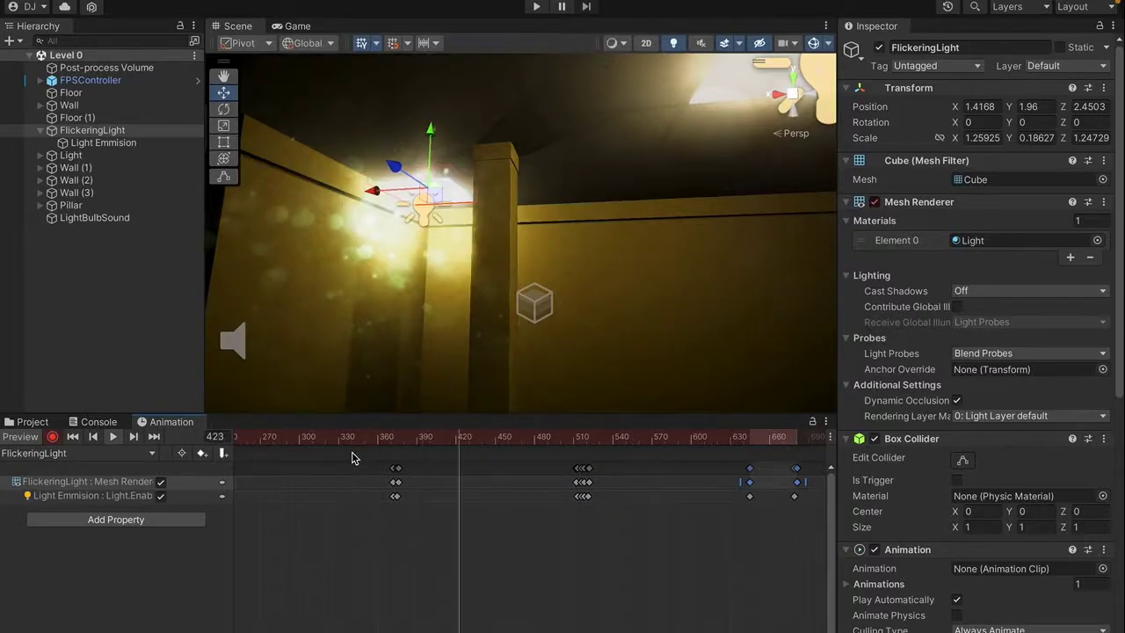
{"action": "right_click_drag", "start_coordinate": [343, 355], "coordinate": [292, 345]}
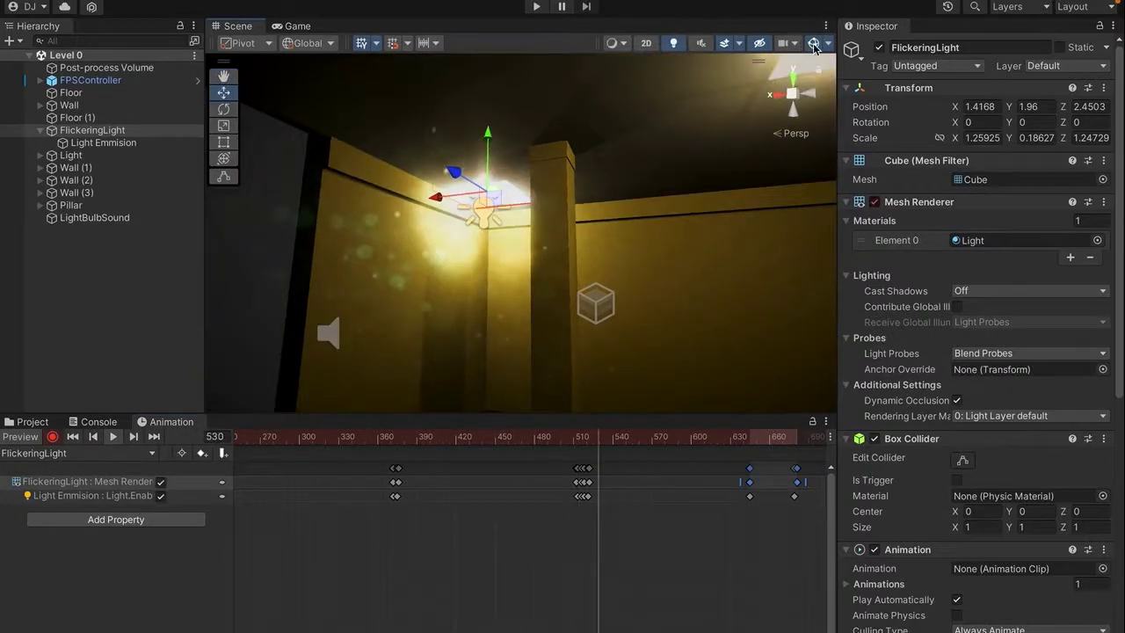
{"action": "left_click", "coordinate": [264, 275]}
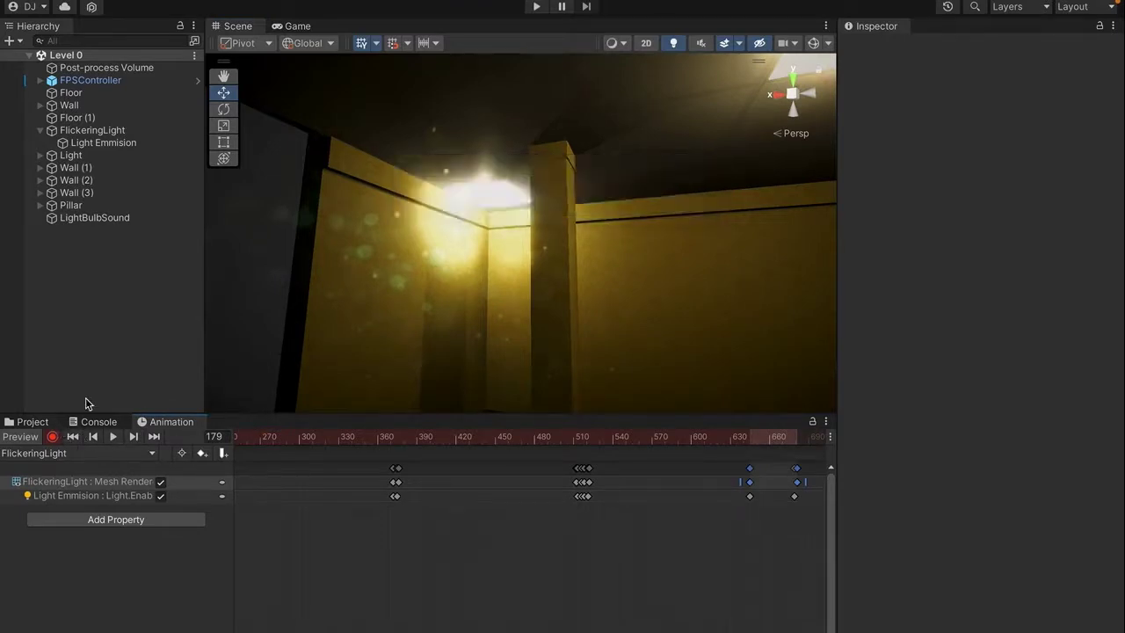
Set the Wrap Mode of the FlickeringLight animation clip in the Animations folder to Loop.
{"action": "left_click", "coordinate": [35, 422]}
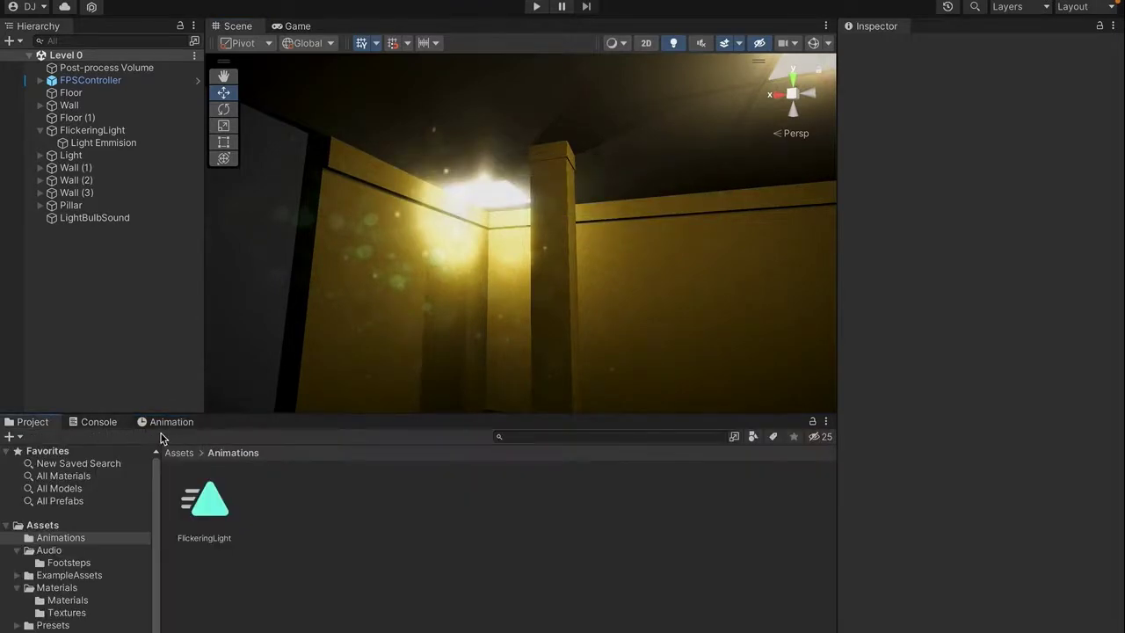
{"action": "left_click", "coordinate": [195, 503]}
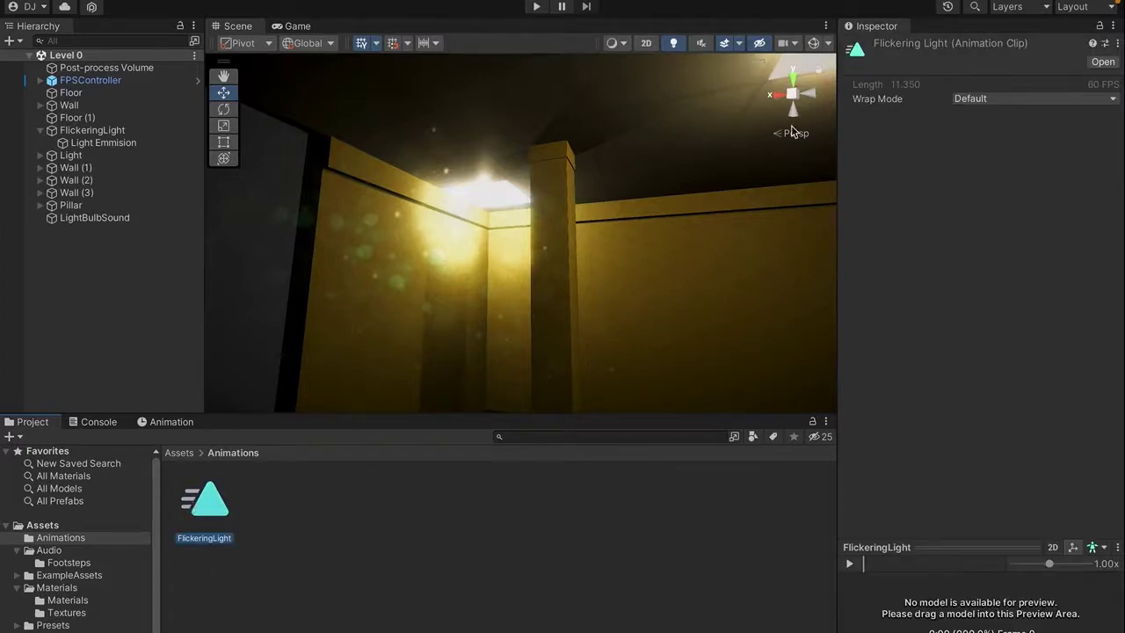
{"action": "left_click", "coordinate": [967, 98]}
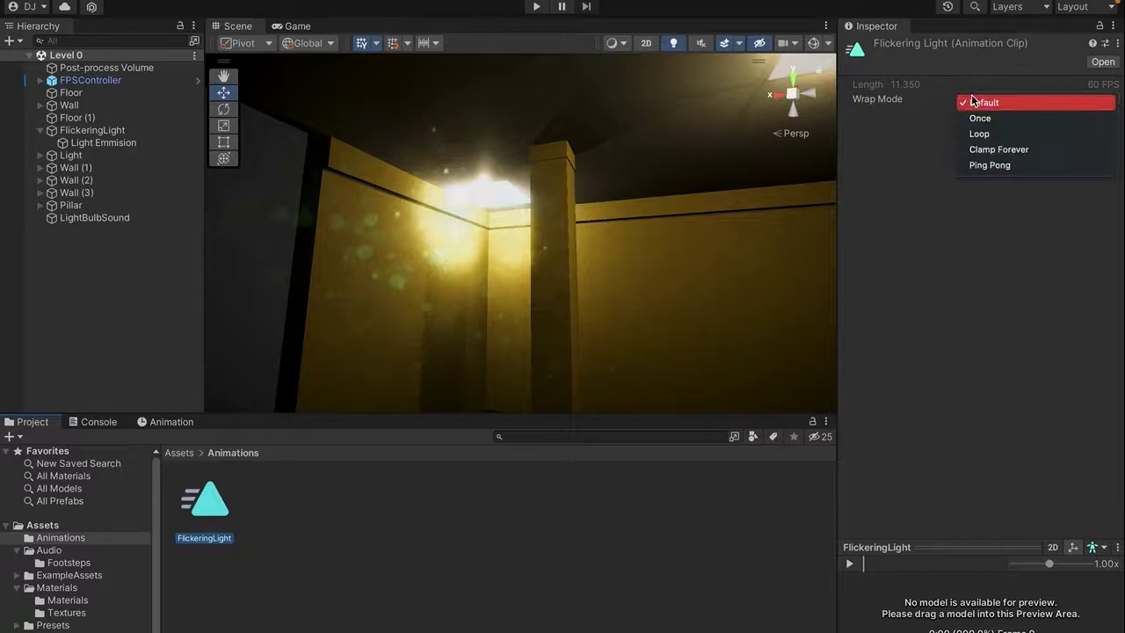
{"action": "left_click", "coordinate": [993, 133]}
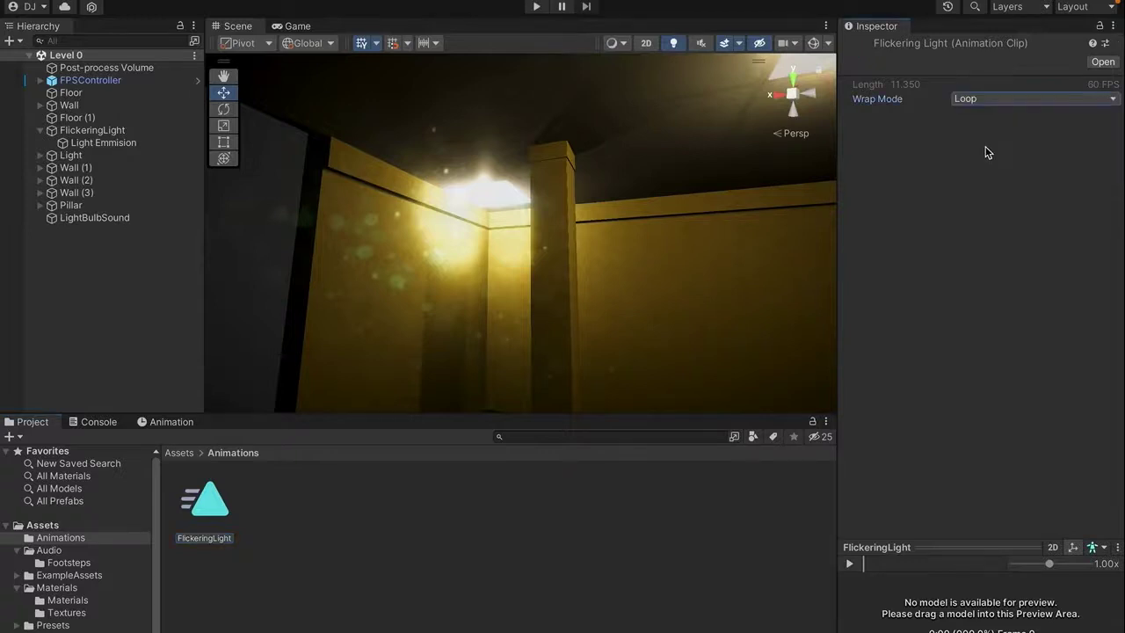
Assign the FlickeringLight clip to the FlickeringLight object's Animation component, check its Animations list and save the scene.
{"action": "left_click", "coordinate": [78, 131]}
{"action": "left_click_drag", "start_coordinate": [208, 507], "coordinate": [98, 134]}
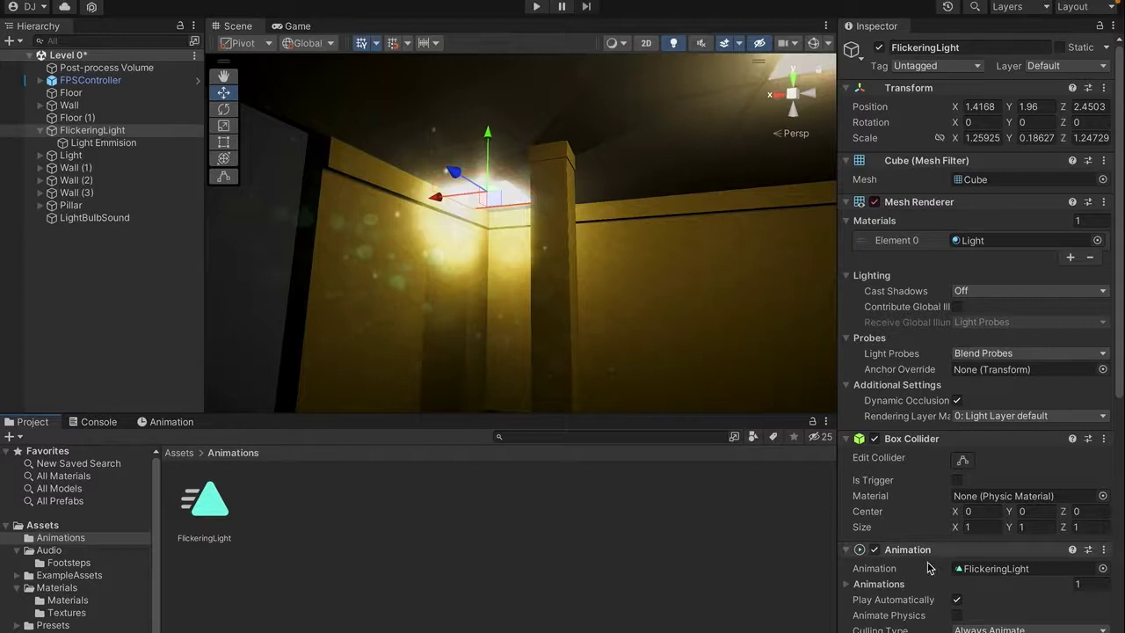
{"action": "scroll", "coordinate": [914, 525], "scroll_direction": "down", "scroll_amount": 1}
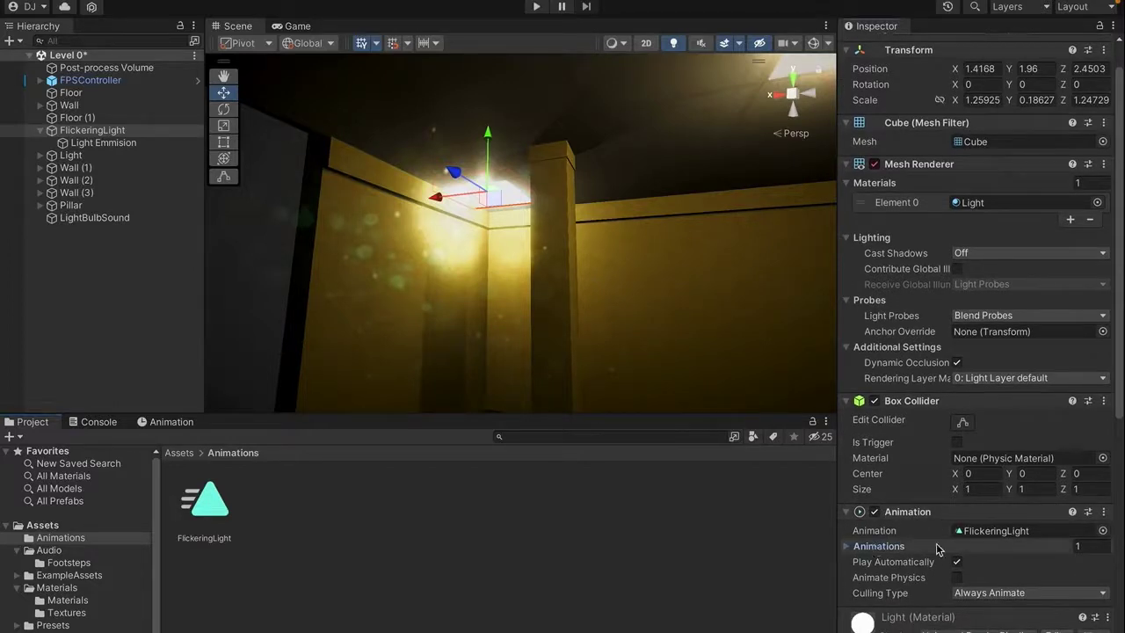
{"action": "left_click", "coordinate": [937, 548]}
{"action": "key", "text": "ctrl+s"}
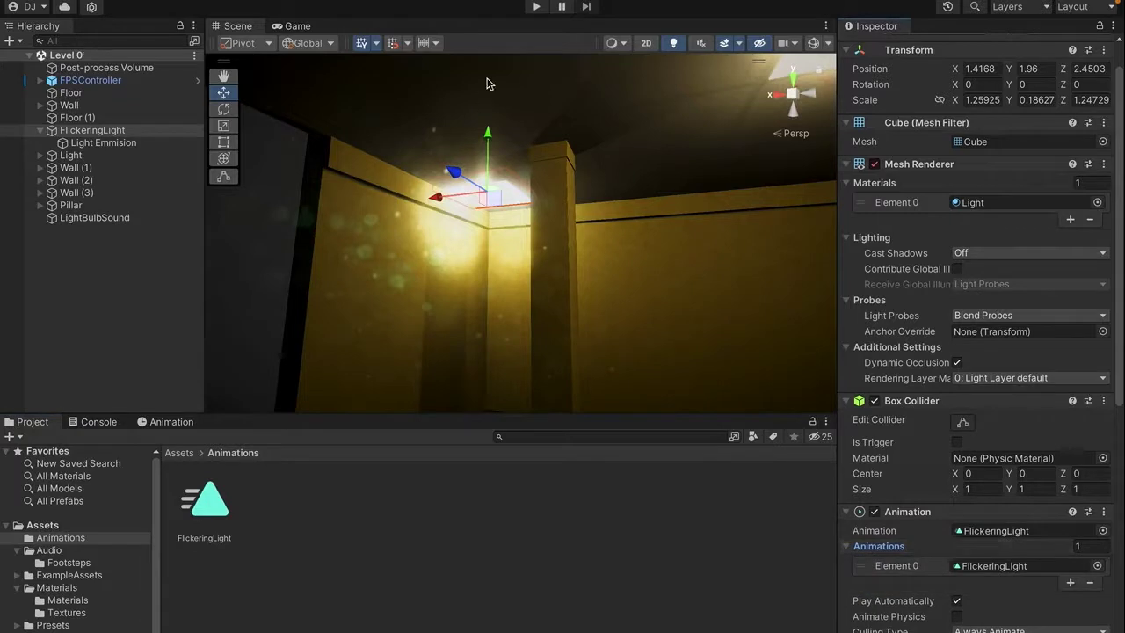
Play-test the level, walking around the room and past the pillar to examine the flickering ceiling light, and stop the game.
{"action": "left_click", "coordinate": [536, 6]}
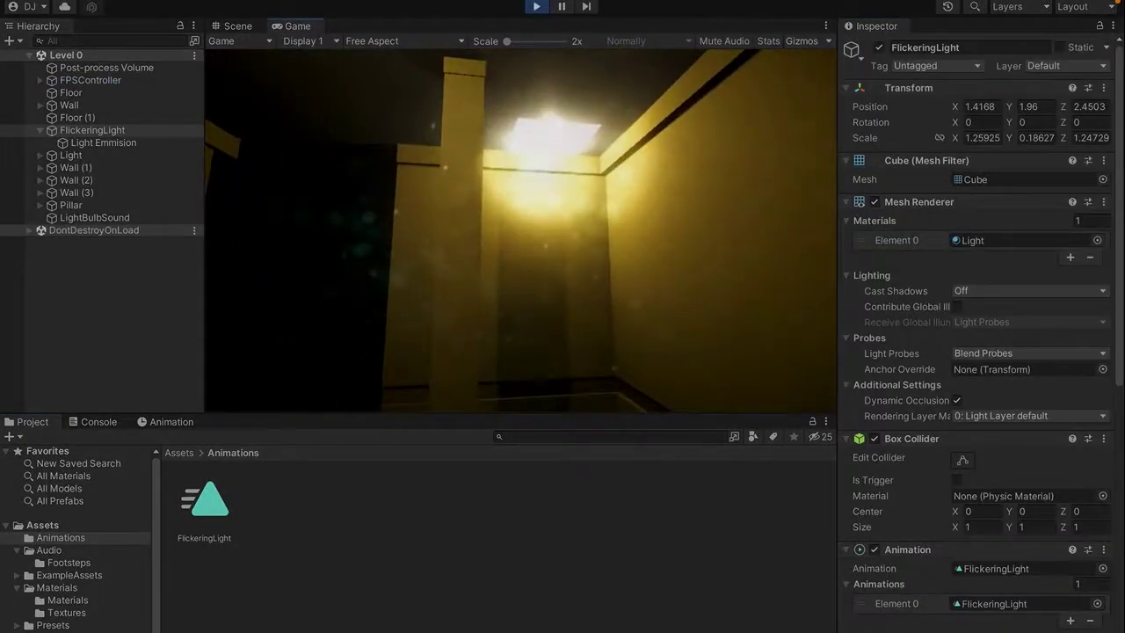
{"action": "key", "text": "w"}
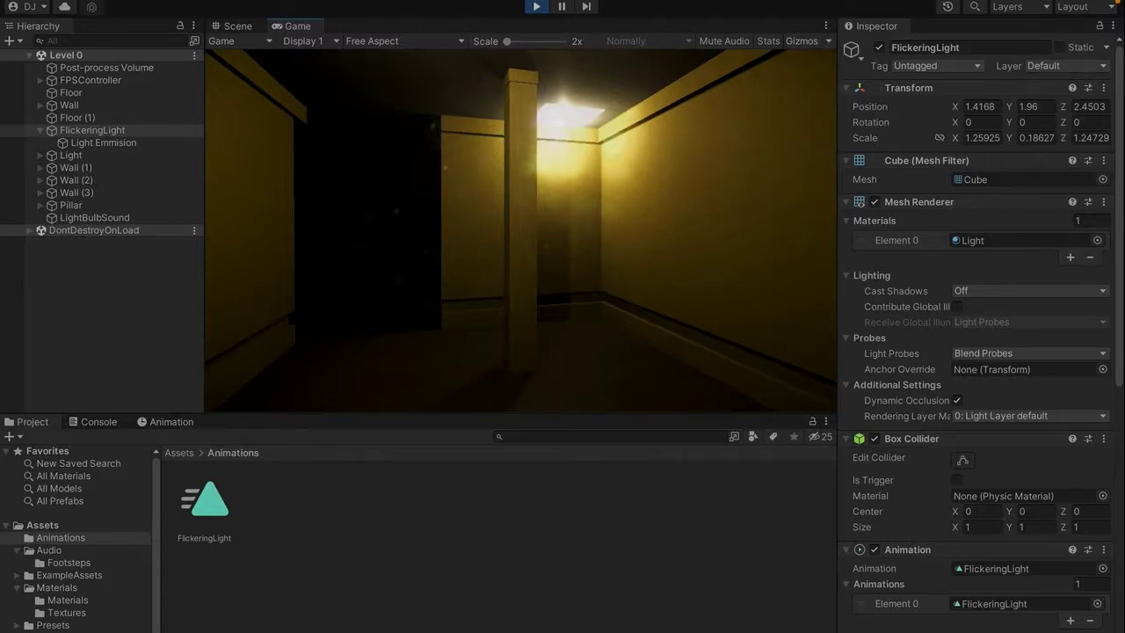
{"action": "key", "text": "w"}
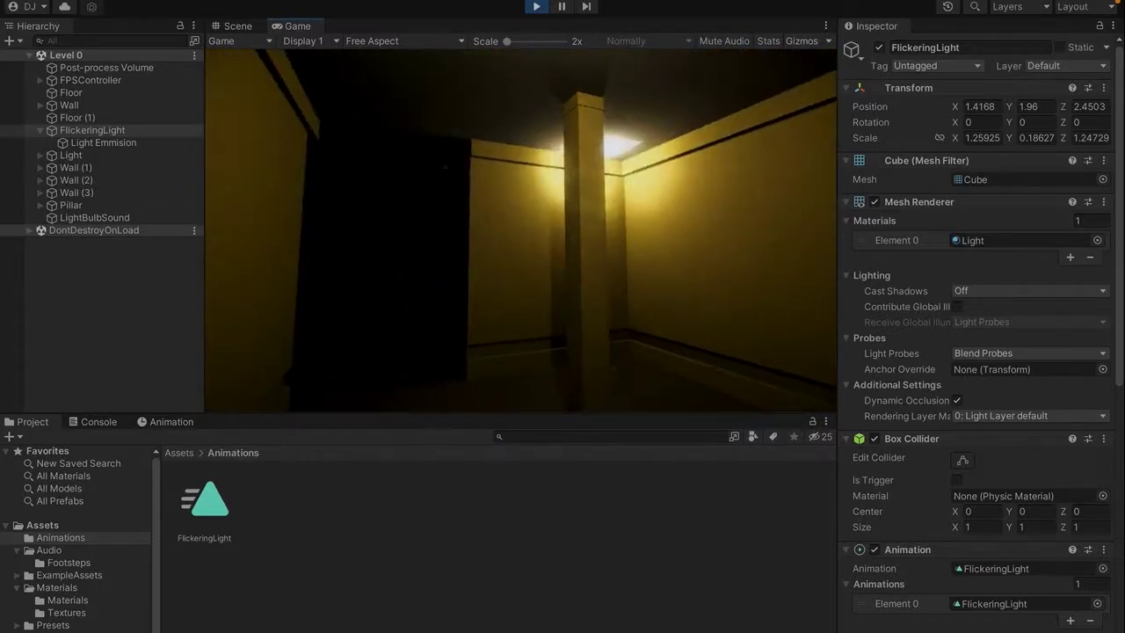
{"action": "key", "text": "w"}
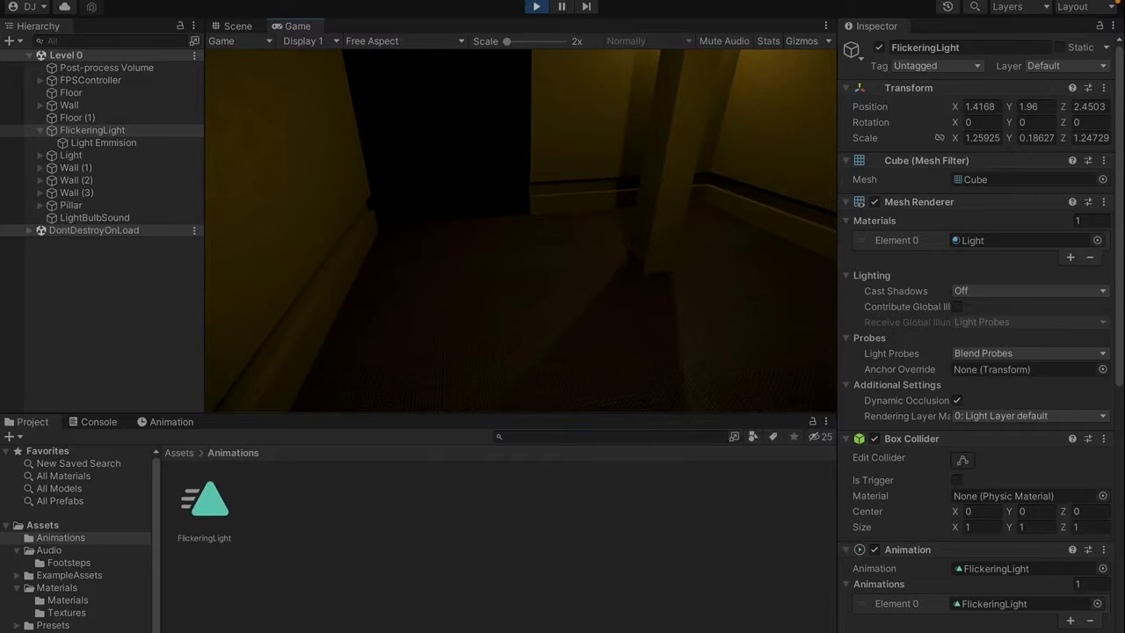
{"action": "key", "text": "w"}
{"action": "key", "text": "s"}
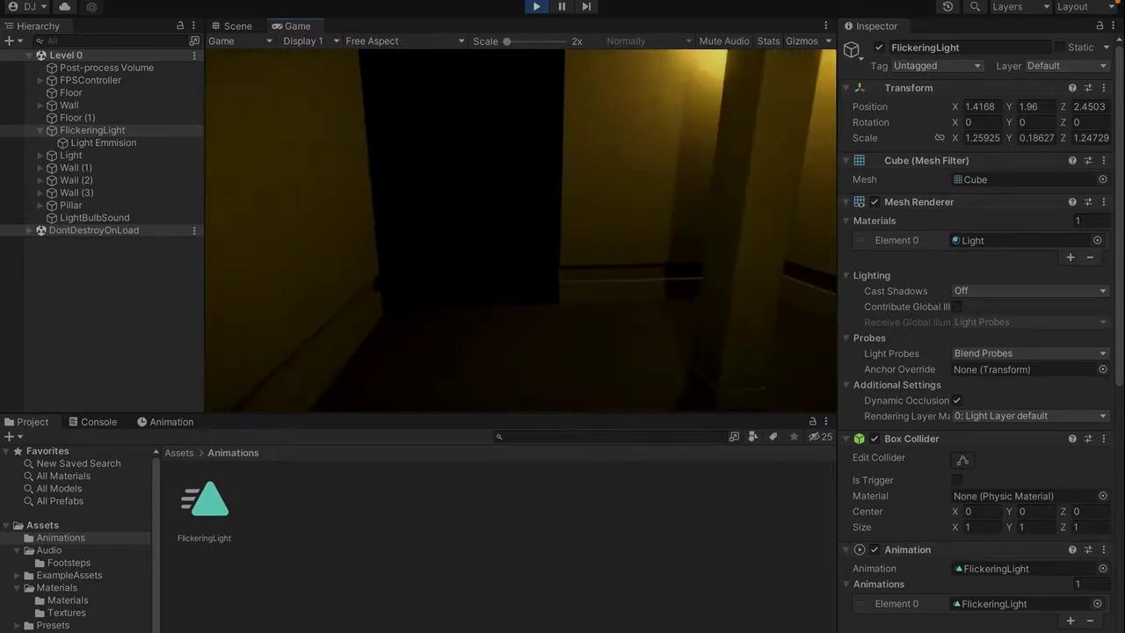
{"action": "key", "text": "w"}
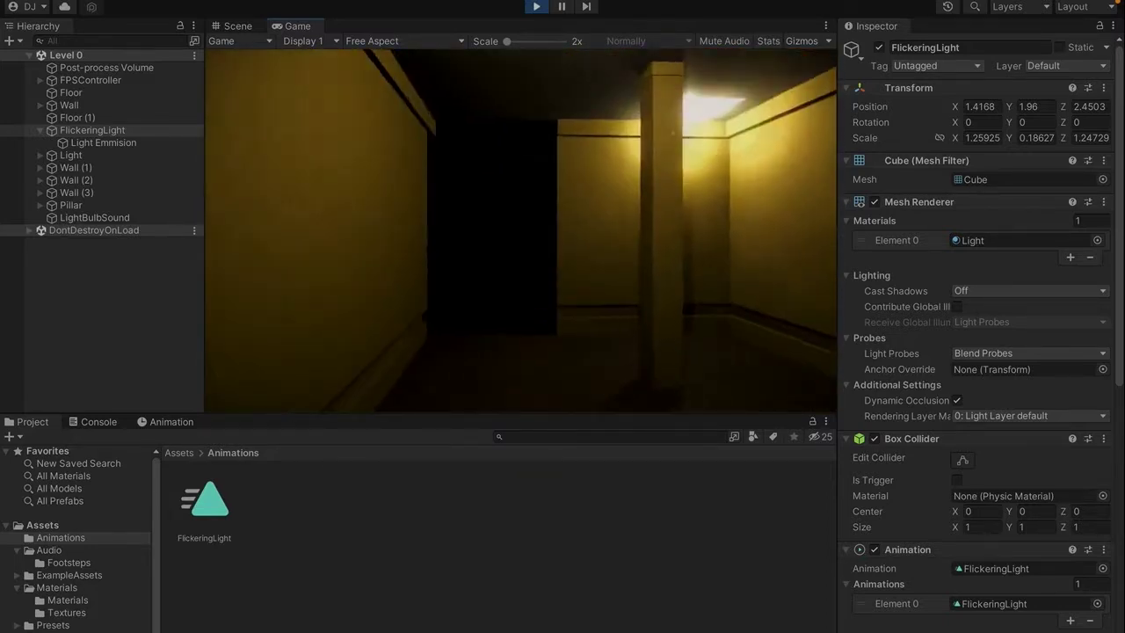
{"action": "key", "text": "w"}
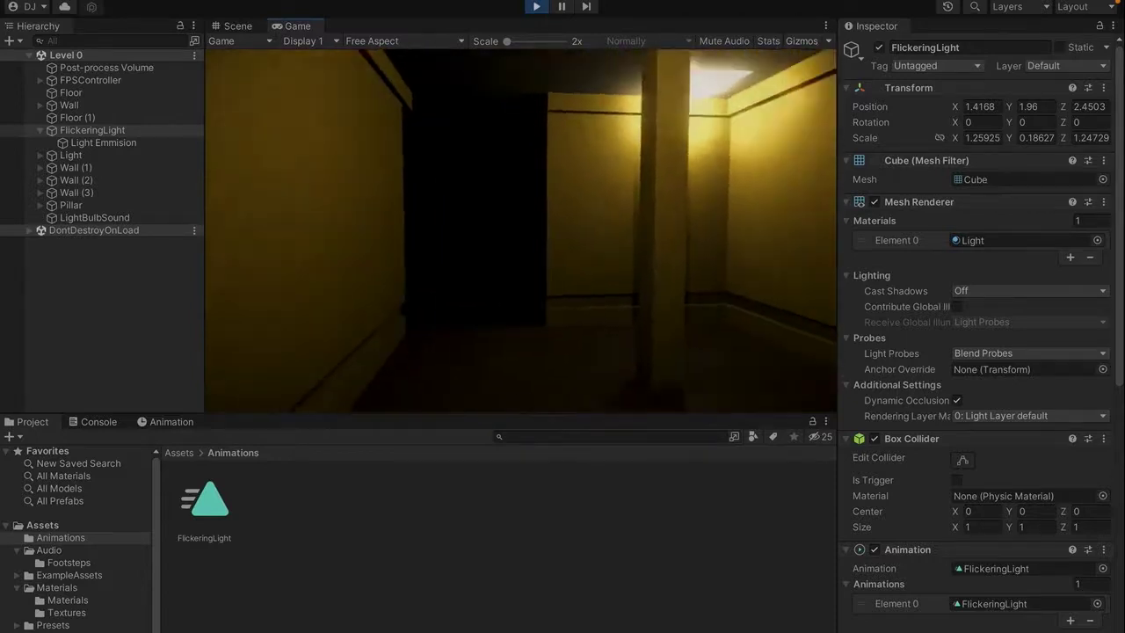
{"action": "key", "text": "d"}
{"action": "key", "text": "d"}
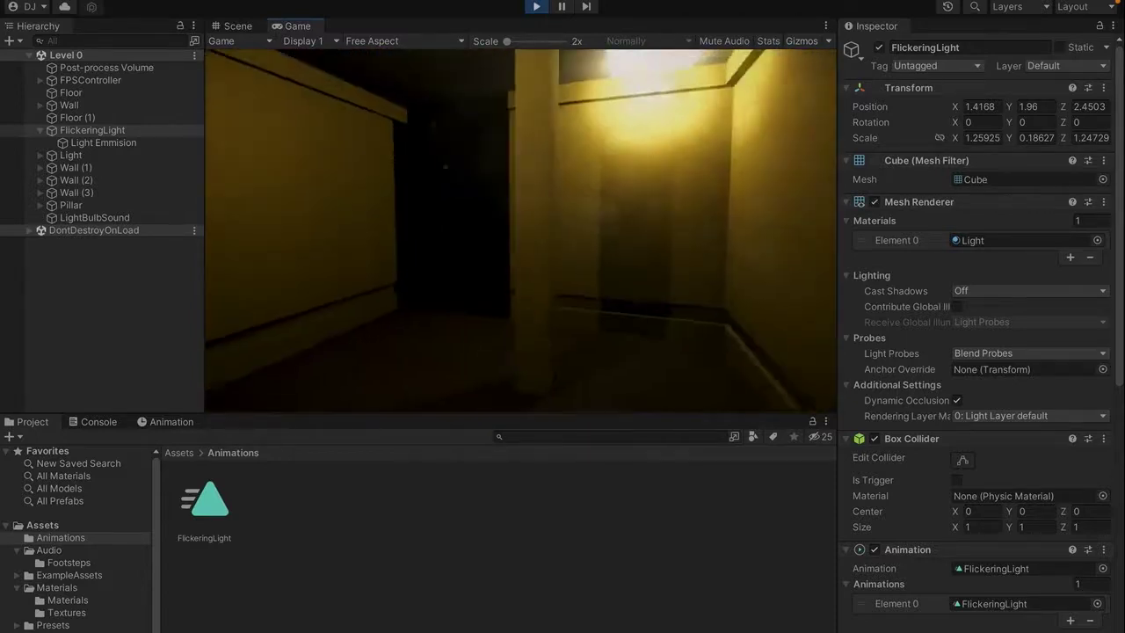
{"action": "key", "text": "w"}
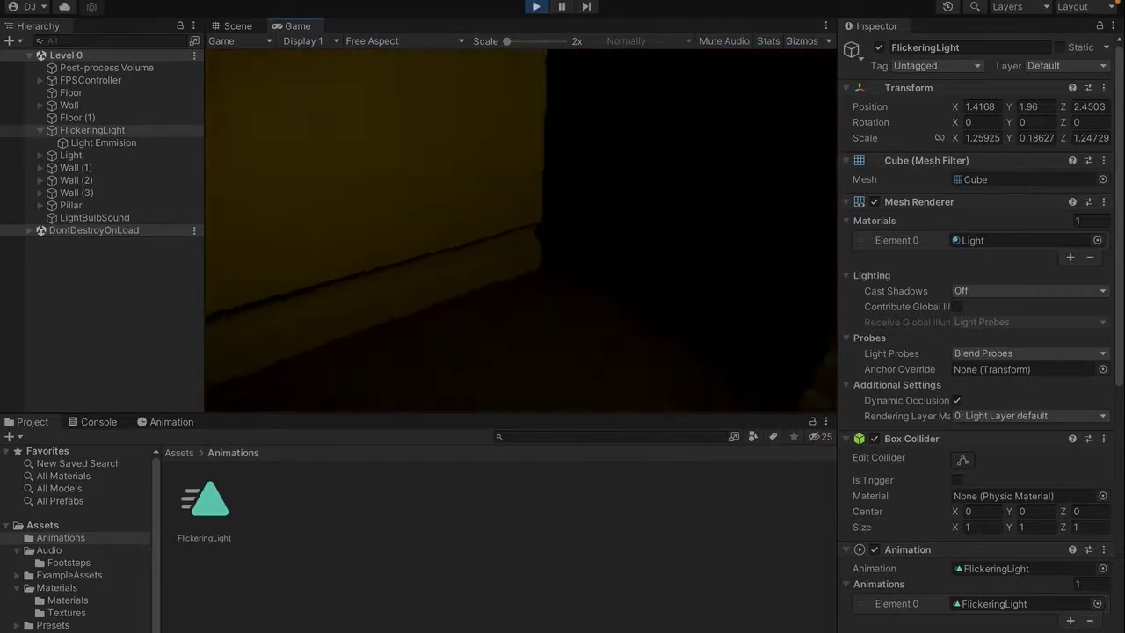
{"action": "key", "text": "s"}
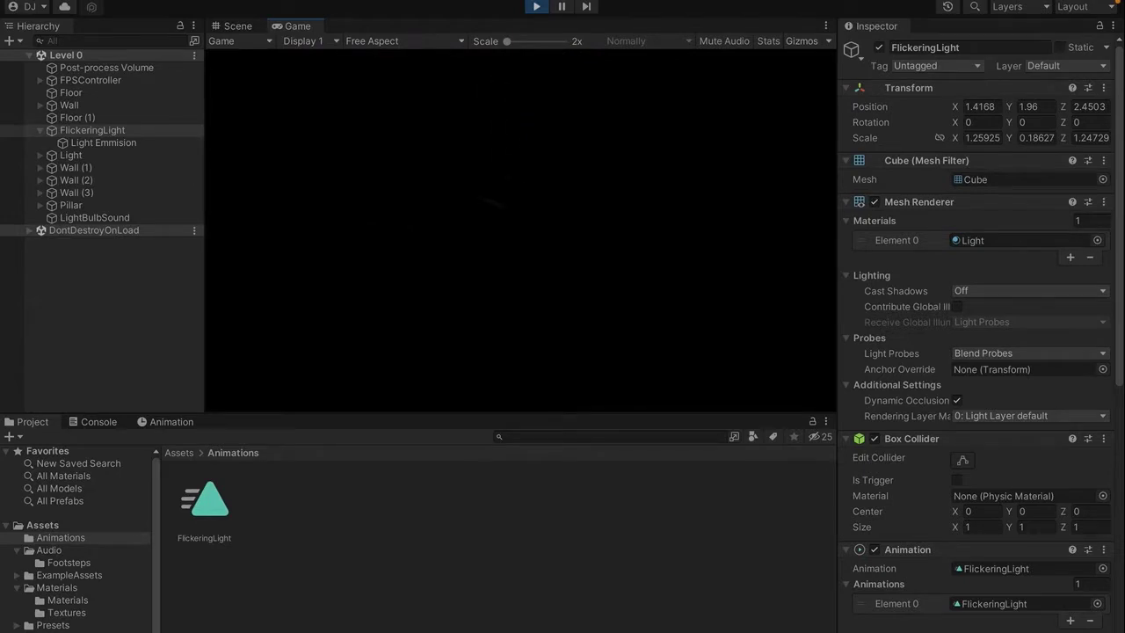
{"action": "key", "text": "ctrl+p"}
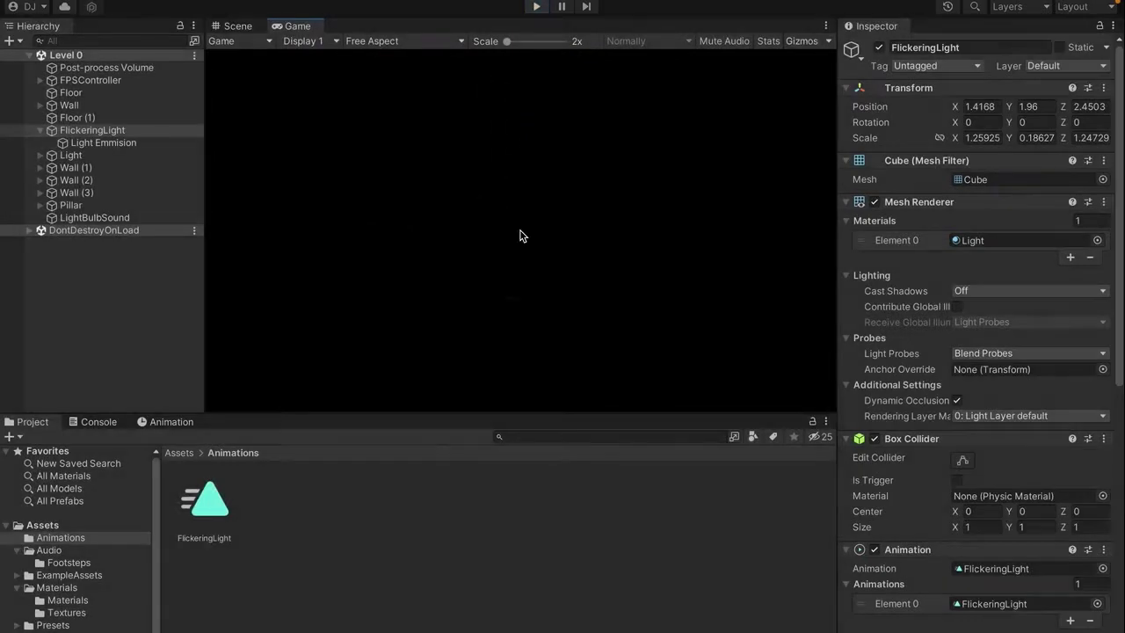
Duplicate the carpeted Floor outside the room's opening and move the copy along X to about 6.15.
{"action": "left_click", "coordinate": [230, 27]}
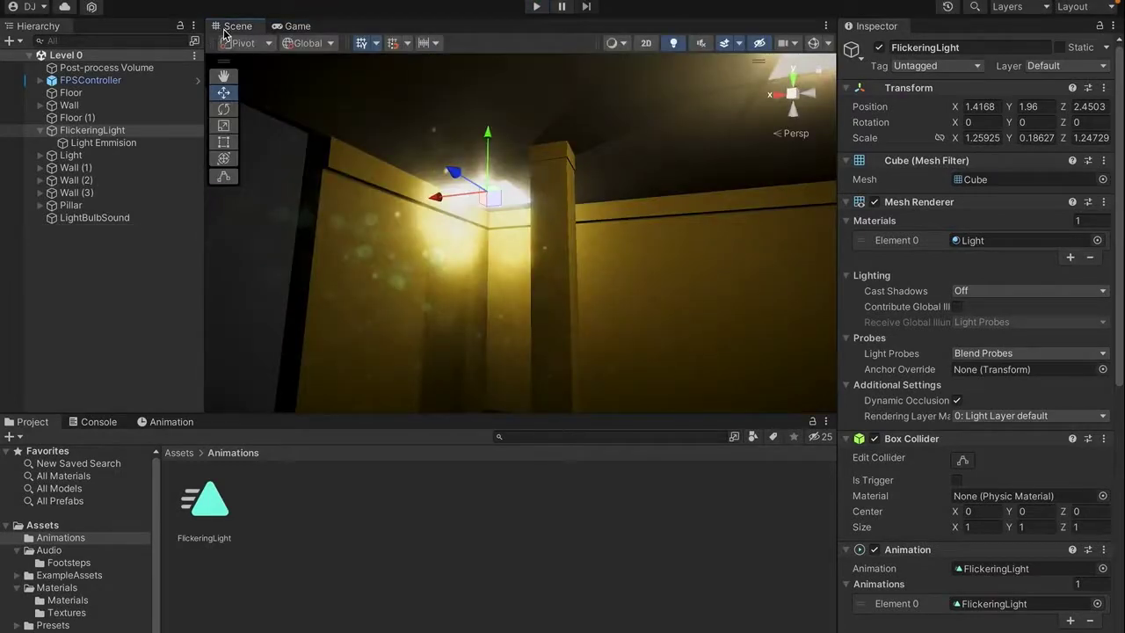
{"action": "right_click_drag", "start_coordinate": [462, 220], "coordinate": [595, 241]}
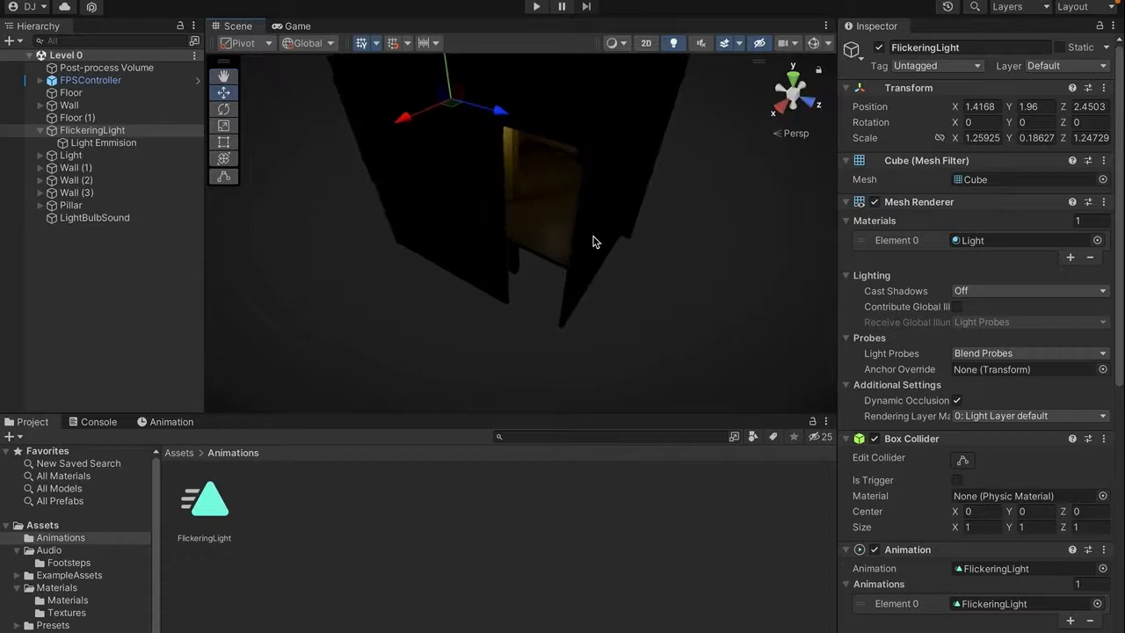
{"action": "left_click", "coordinate": [541, 226]}
{"action": "right_click_drag", "start_coordinate": [574, 193], "coordinate": [565, 195]}
{"action": "key", "text": "w"}
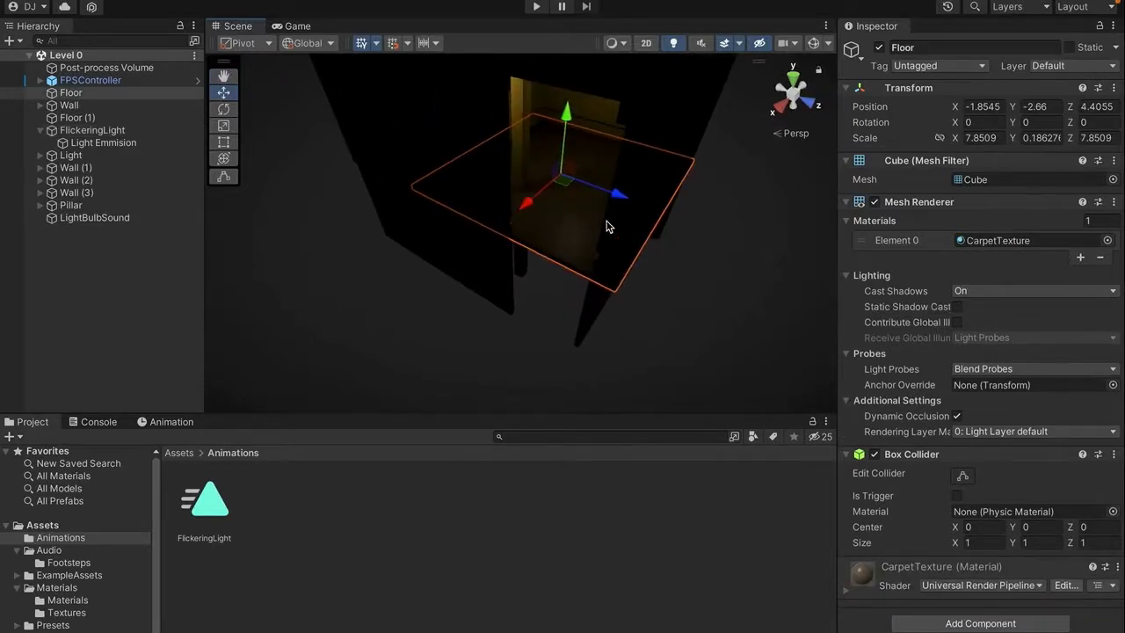
{"action": "key", "text": "ctrl+d"}
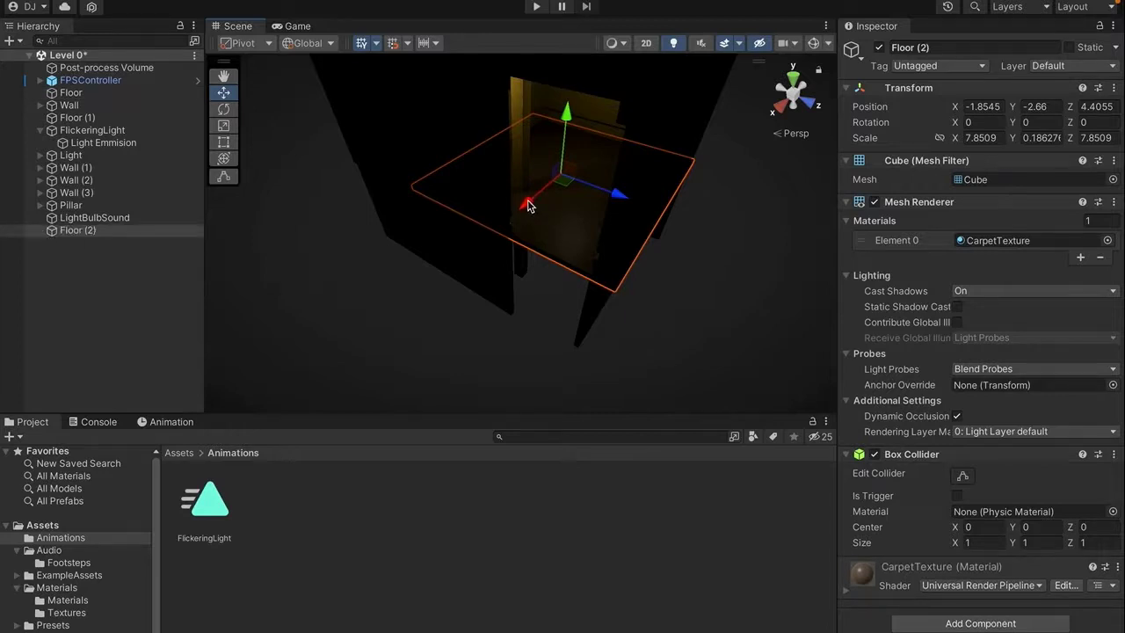
{"action": "left_click_drag", "start_coordinate": [527, 206], "coordinate": [372, 412]}
Turn off scene lighting in the Scene view and shift the duplicated floor along X to about 5.99, closing the gap to the original.
{"action": "left_click", "coordinate": [587, 376]}
{"action": "right_click_drag", "start_coordinate": [587, 376], "coordinate": [452, 386]}
{"action": "left_click_drag", "start_coordinate": [451, 387], "coordinate": [475, 348], "text": "alt"}
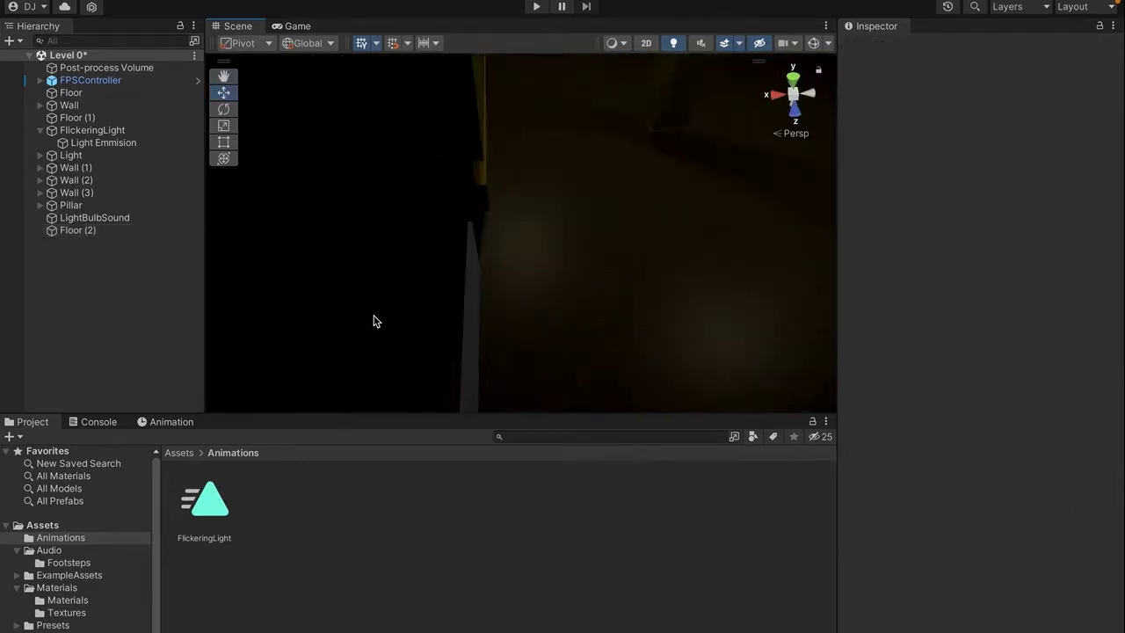
{"action": "left_click", "coordinate": [276, 325]}
{"action": "left_click_drag", "start_coordinate": [276, 325], "coordinate": [334, 292], "text": "alt"}
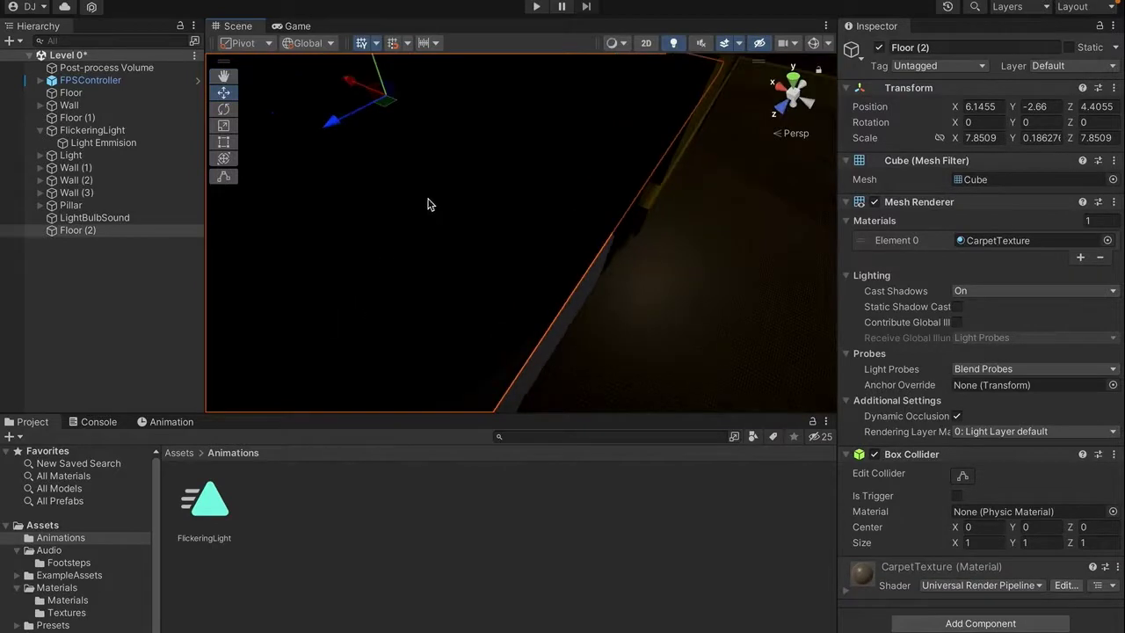
{"action": "left_click", "coordinate": [674, 44]}
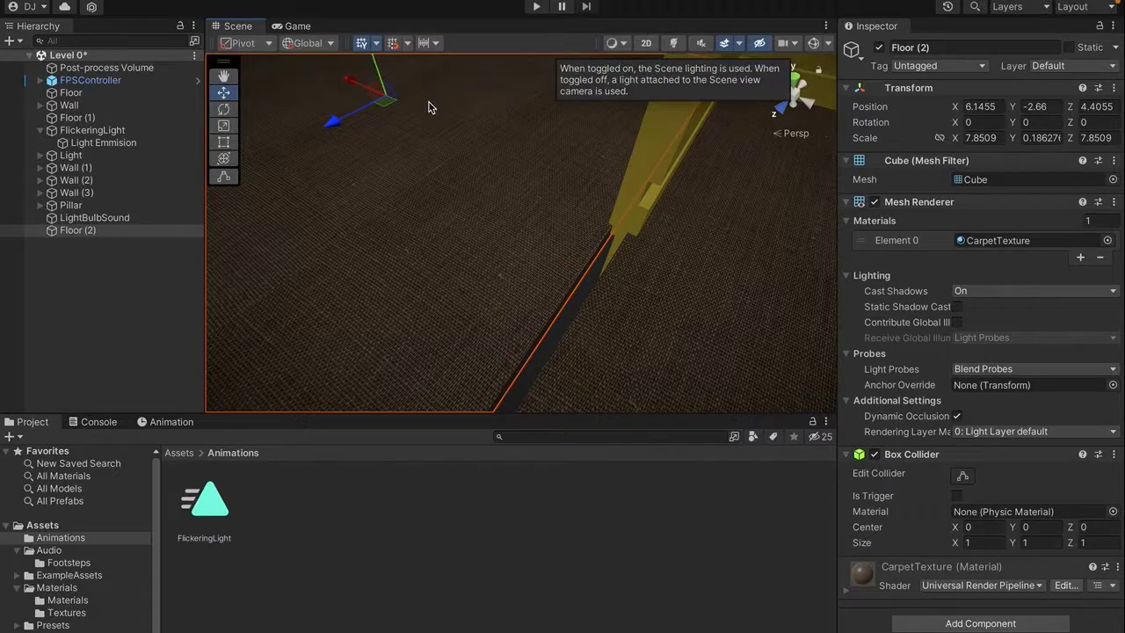
{"action": "left_click_drag", "start_coordinate": [345, 78], "coordinate": [352, 83]}
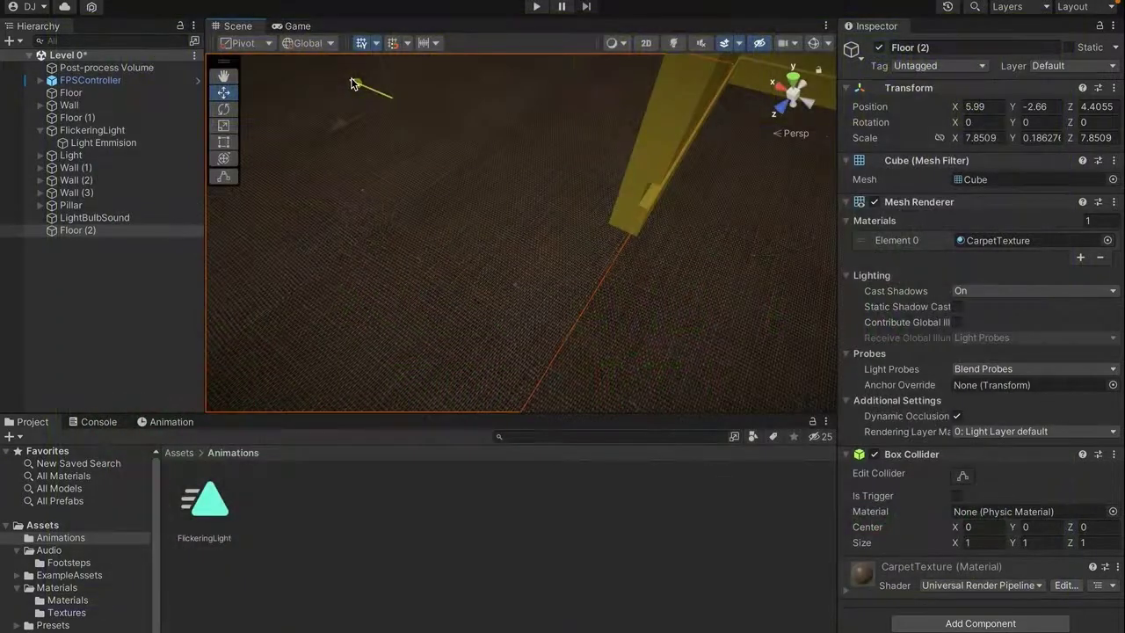
Select the room's floor and its outside copy, duplicate both, and move the copies along Z to about 12.24, flush with the originals.
{"action": "key", "text": "s"}
{"action": "right_click_drag", "start_coordinate": [480, 165], "coordinate": [653, 172]}
{"action": "left_click", "coordinate": [582, 93]}
{"action": "left_click", "coordinate": [531, 177]}
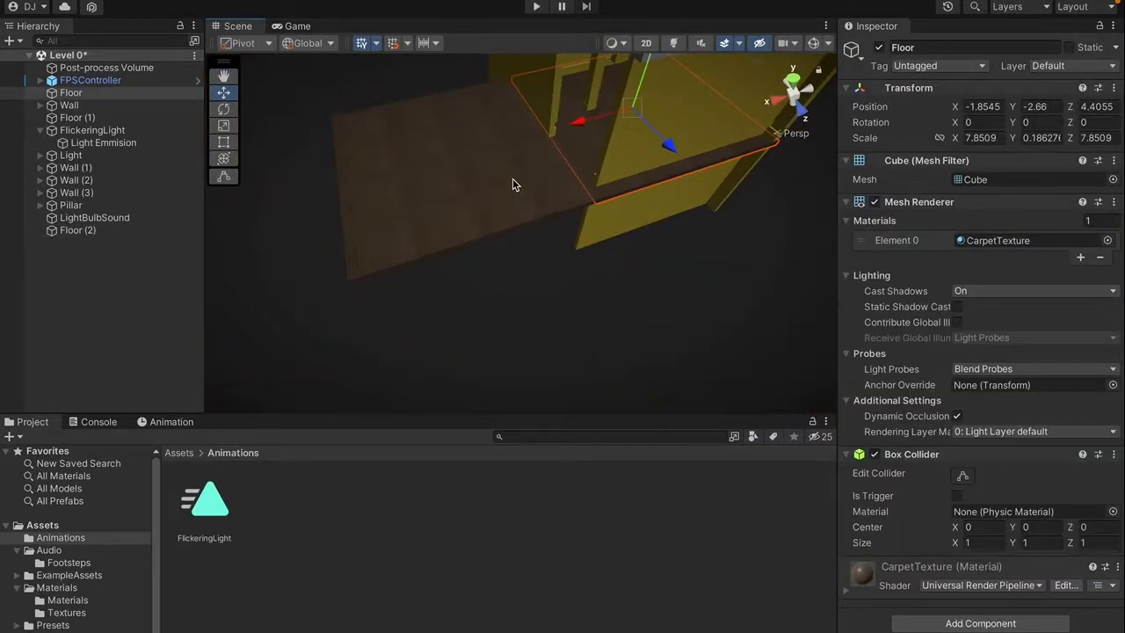
{"action": "left_click", "coordinate": [502, 185], "text": "shift"}
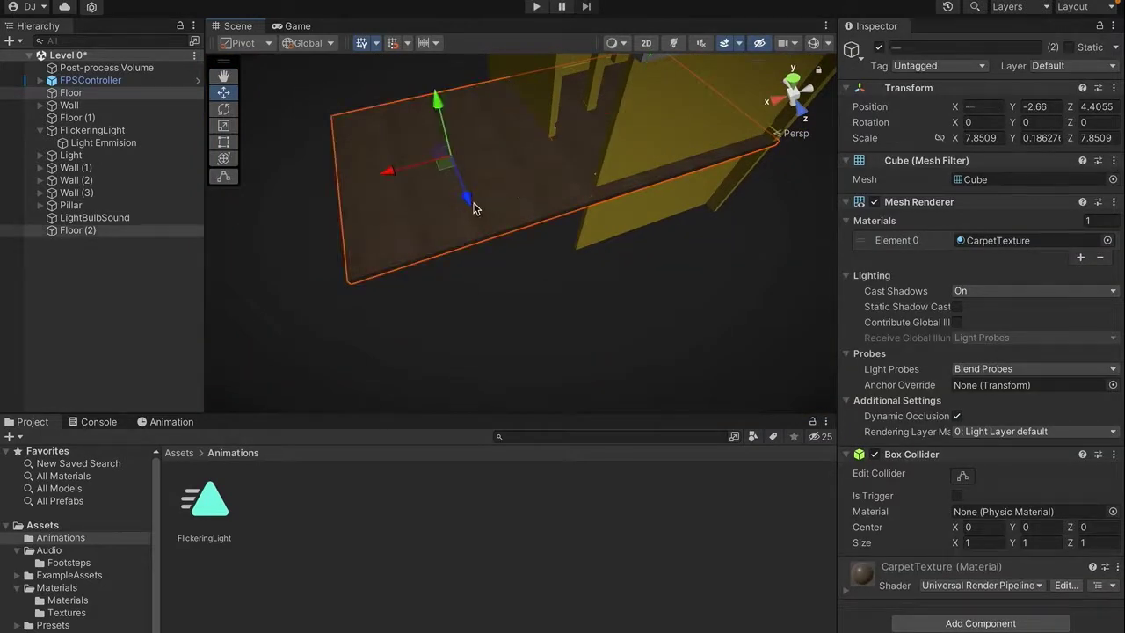
{"action": "key", "text": "ctrl+d"}
{"action": "left_click_drag", "start_coordinate": [698, 173], "coordinate": [822, 313]}
{"action": "right_click_drag", "start_coordinate": [665, 291], "coordinate": [795, 168]}
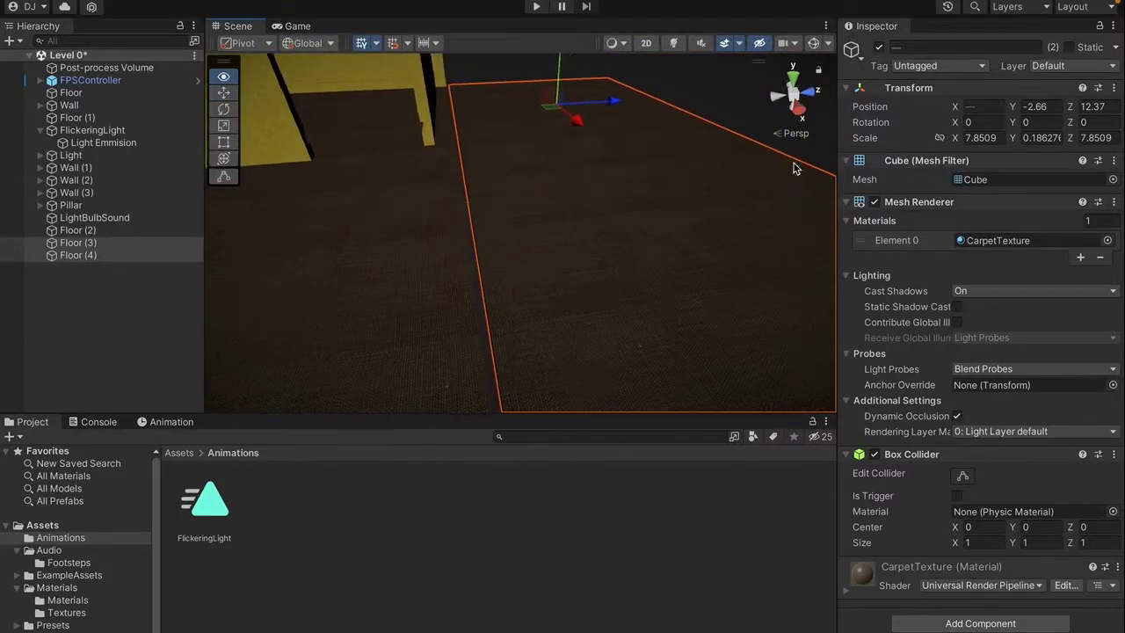
{"action": "left_click_drag", "start_coordinate": [611, 103], "coordinate": [606, 104]}
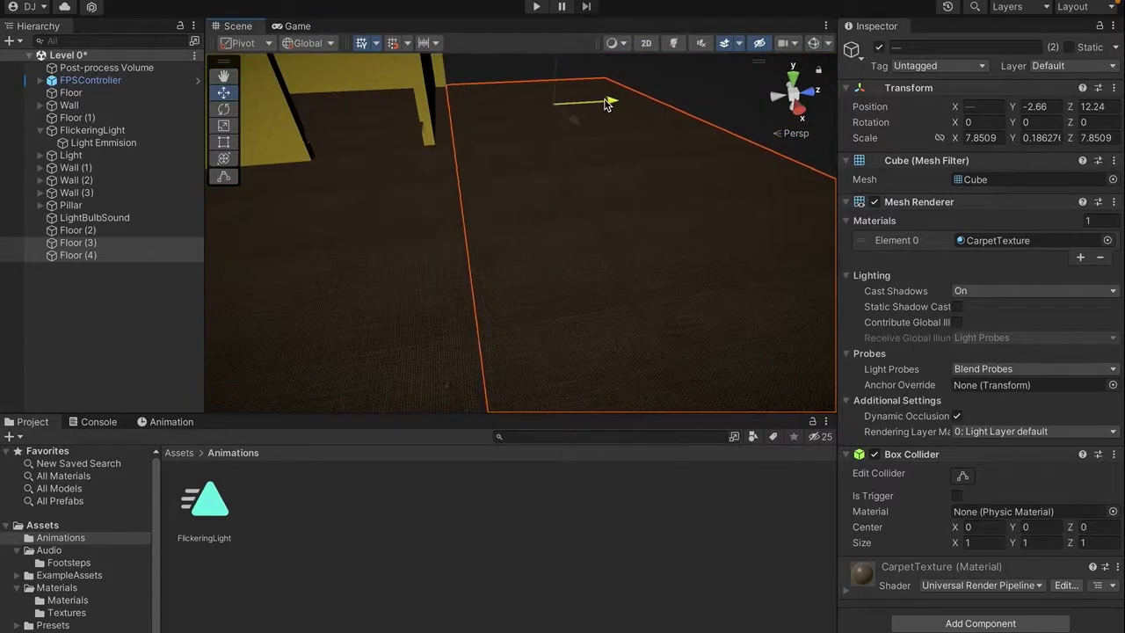
{"action": "left_click", "coordinate": [667, 97]}
Duplicate all four floor tiles together and move the copies along Z to extend the floor, with their nearer row at about 20.11.
{"action": "key", "text": "s"}
{"action": "right_click_drag", "start_coordinate": [666, 97], "coordinate": [632, 132]}
{"action": "left_click", "coordinate": [473, 154]}
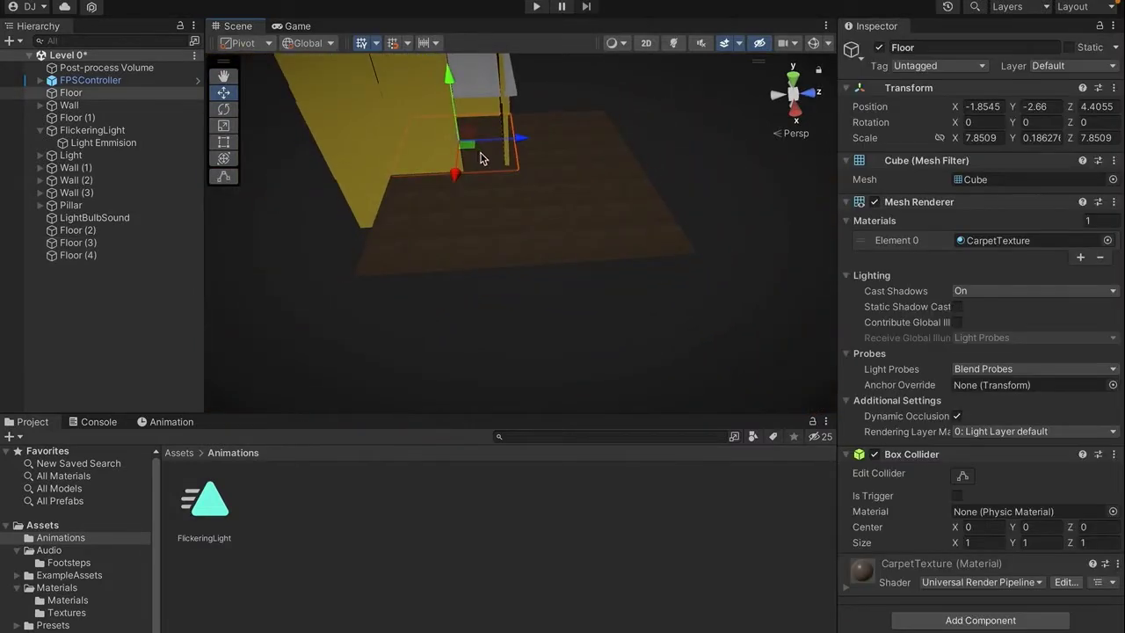
{"action": "left_click", "coordinate": [589, 150], "text": "shift"}
{"action": "left_click", "coordinate": [467, 221], "text": "shift"}
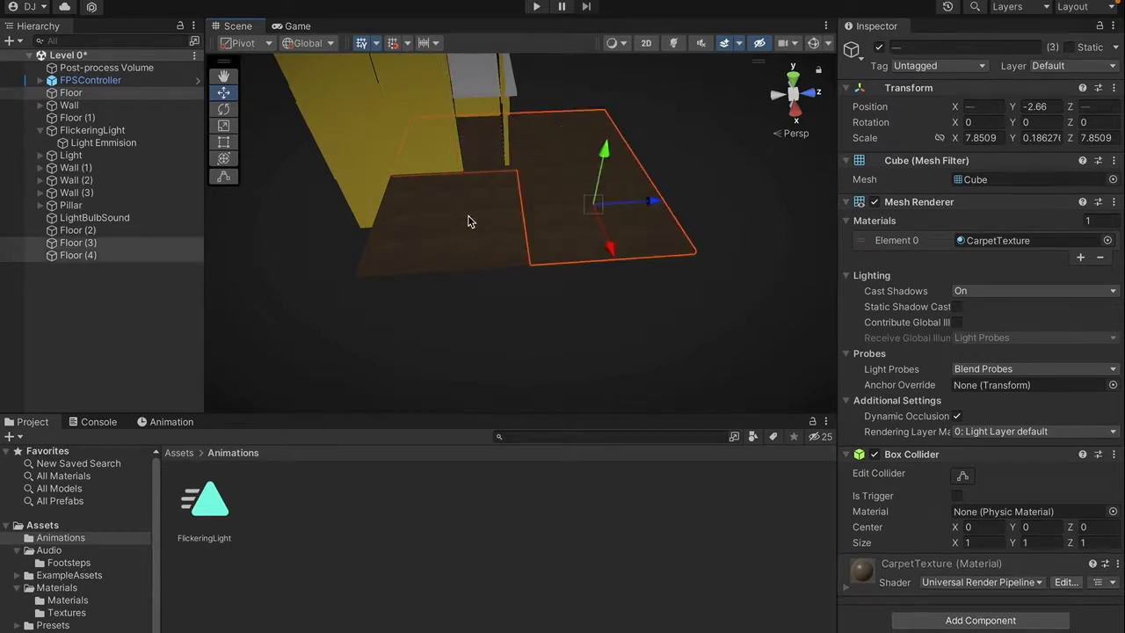
{"action": "left_click", "coordinate": [527, 269], "text": "shift"}
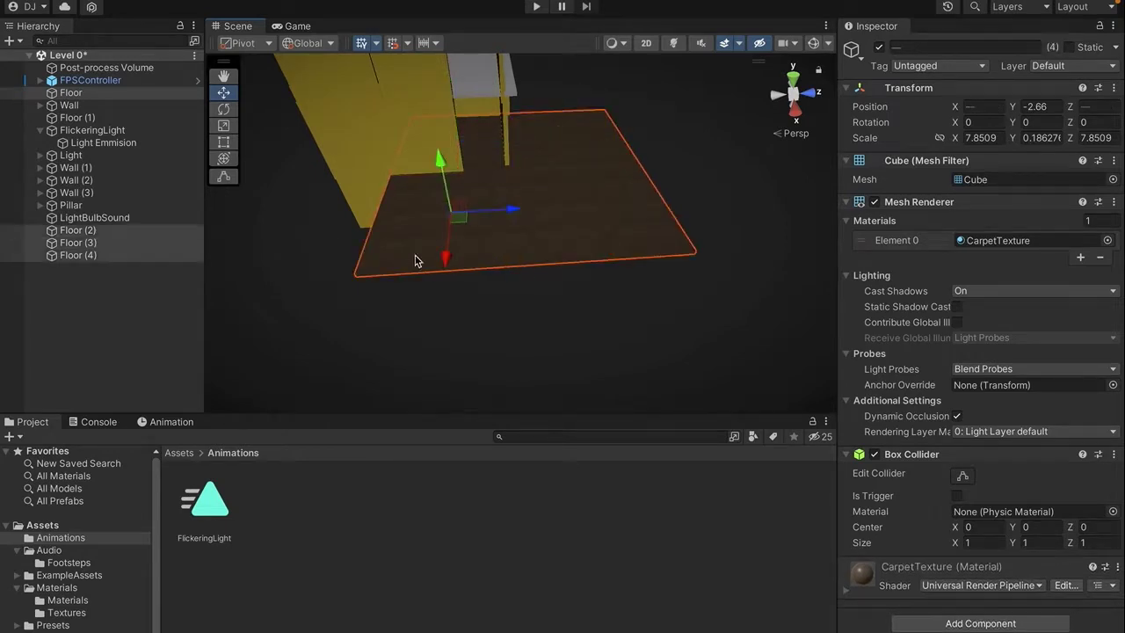
{"action": "key", "text": "ctrl+d"}
{"action": "left_click_drag", "start_coordinate": [503, 213], "coordinate": [760, 214]}
{"action": "right_click_drag", "start_coordinate": [778, 214], "coordinate": [737, 193]}
{"action": "left_click_drag", "start_coordinate": [567, 182], "coordinate": [601, 191]}
{"action": "mouse_move", "coordinate": [601, 190]}
{"action": "right_mouse_down"}
{"action": "mouse_move", "coordinate": [598, 178]}
{"action": "mouse_move", "coordinate": [619, 190]}
{"action": "right_mouse_up"}
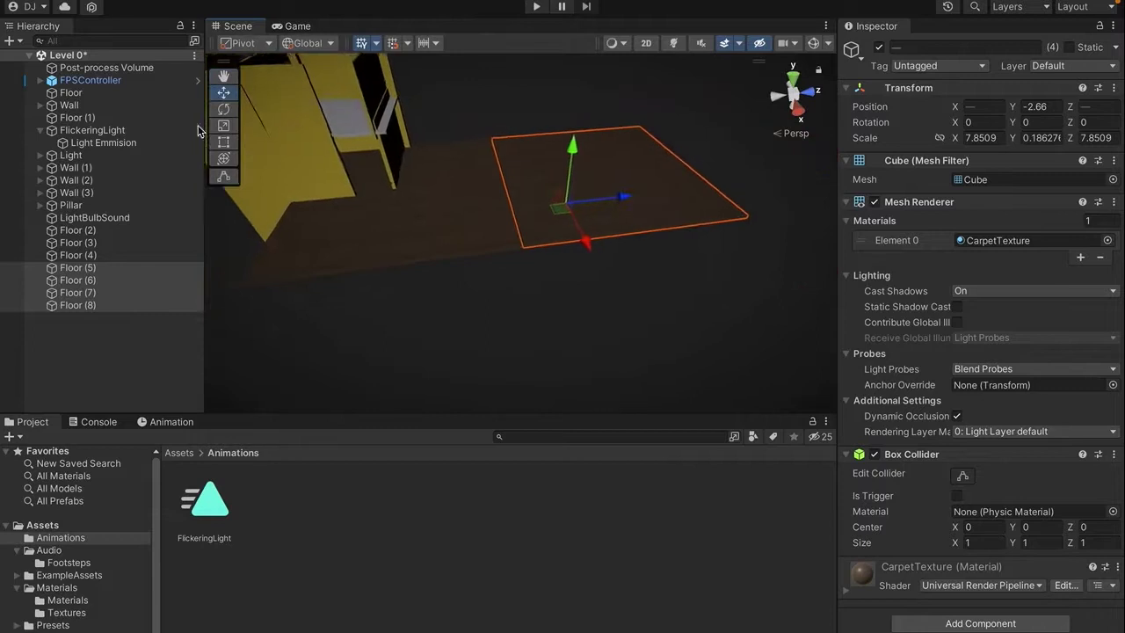
Select the four newest floor tiles, Floor (5) to Floor (8), and nudge them along Z against the adjoining tiles.
{"action": "left_click", "coordinate": [78, 230], "text": "shift"}
{"action": "left_click", "coordinate": [77, 230]}
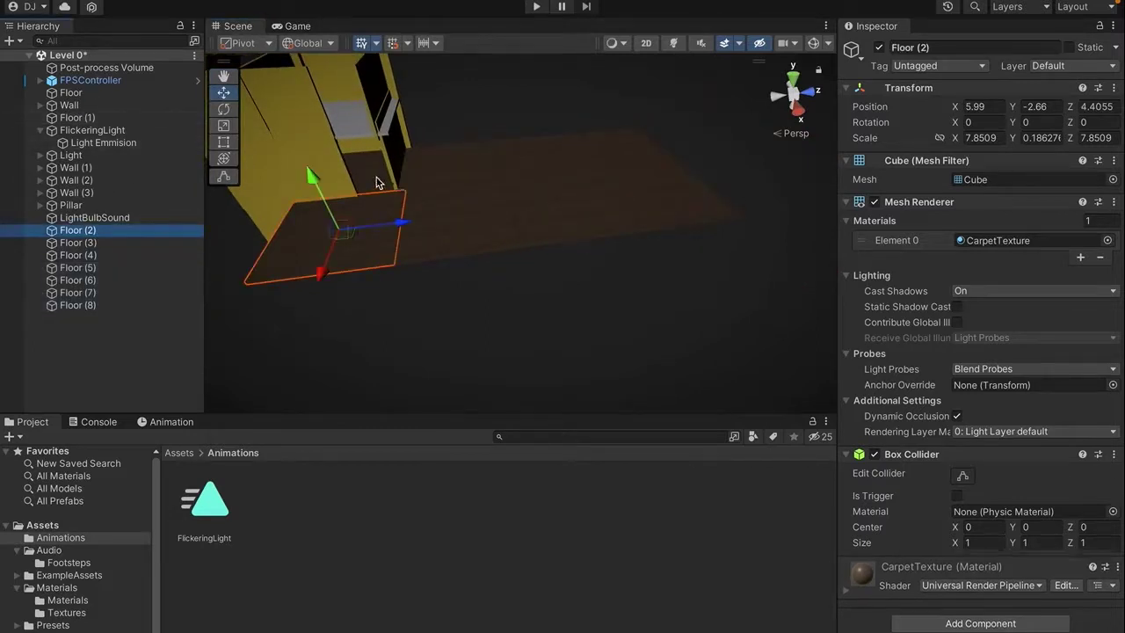
{"action": "left_click", "coordinate": [572, 204]}
{"action": "left_click", "coordinate": [658, 164], "text": "shift"}
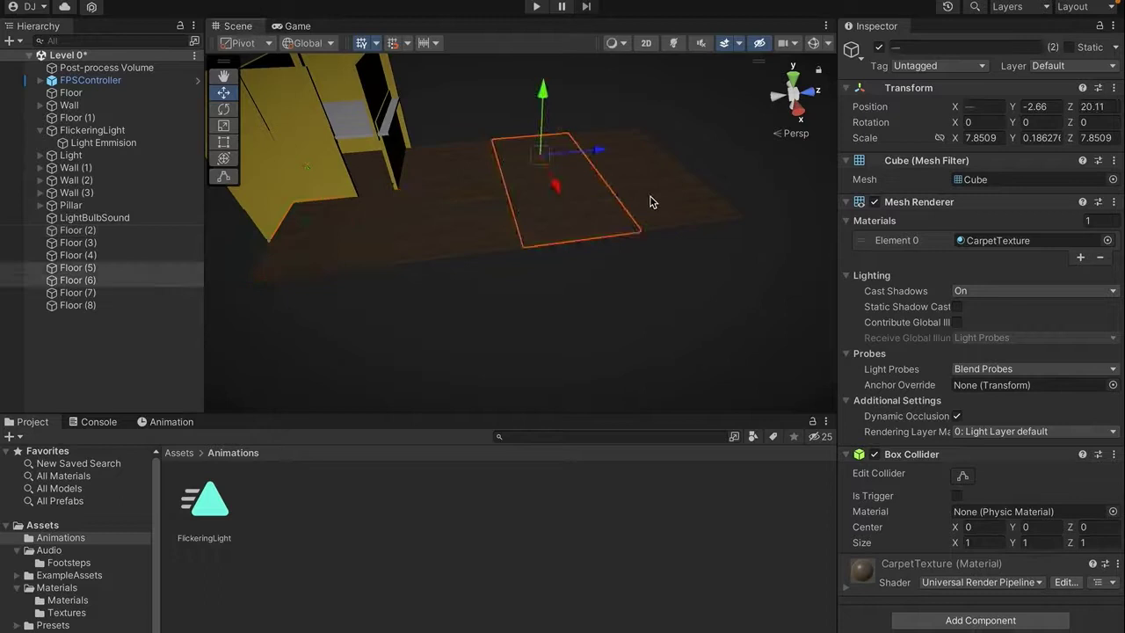
{"action": "left_click", "coordinate": [650, 203], "text": "shift"}
{"action": "left_click", "coordinate": [656, 199], "text": "shift"}
{"action": "left_click", "coordinate": [658, 199], "text": "shift"}
{"action": "left_click", "coordinate": [657, 200]}
{"action": "right_click_drag", "start_coordinate": [657, 200], "coordinate": [661, 200]}
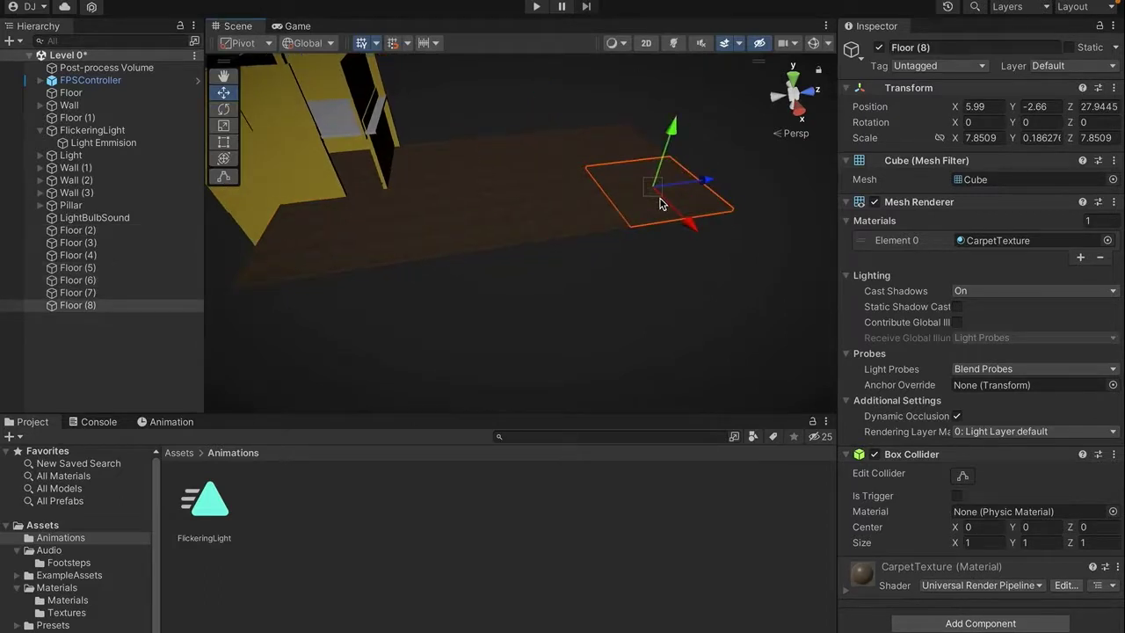
{"action": "left_click", "coordinate": [553, 166], "text": "shift"}
{"action": "left_click", "coordinate": [548, 188], "text": "shift"}
{"action": "left_click", "coordinate": [545, 203], "text": "shift"}
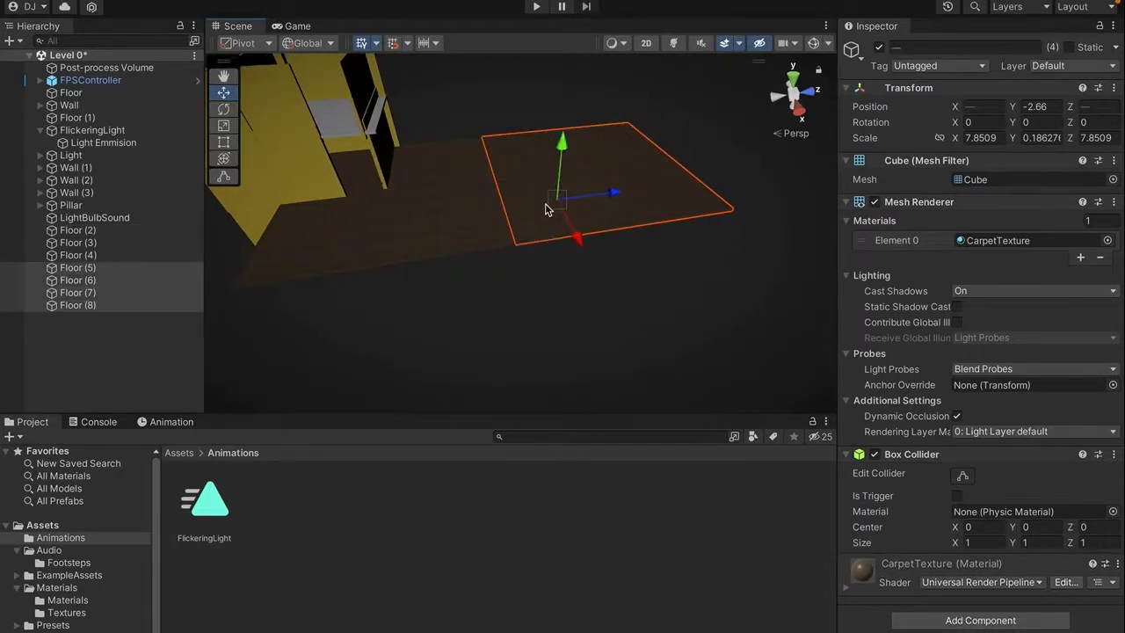
{"action": "left_click_drag", "start_coordinate": [545, 203], "coordinate": [545, 218], "text": "alt"}
{"action": "key", "text": "w"}
{"action": "right_click_drag", "start_coordinate": [545, 218], "coordinate": [547, 191]}
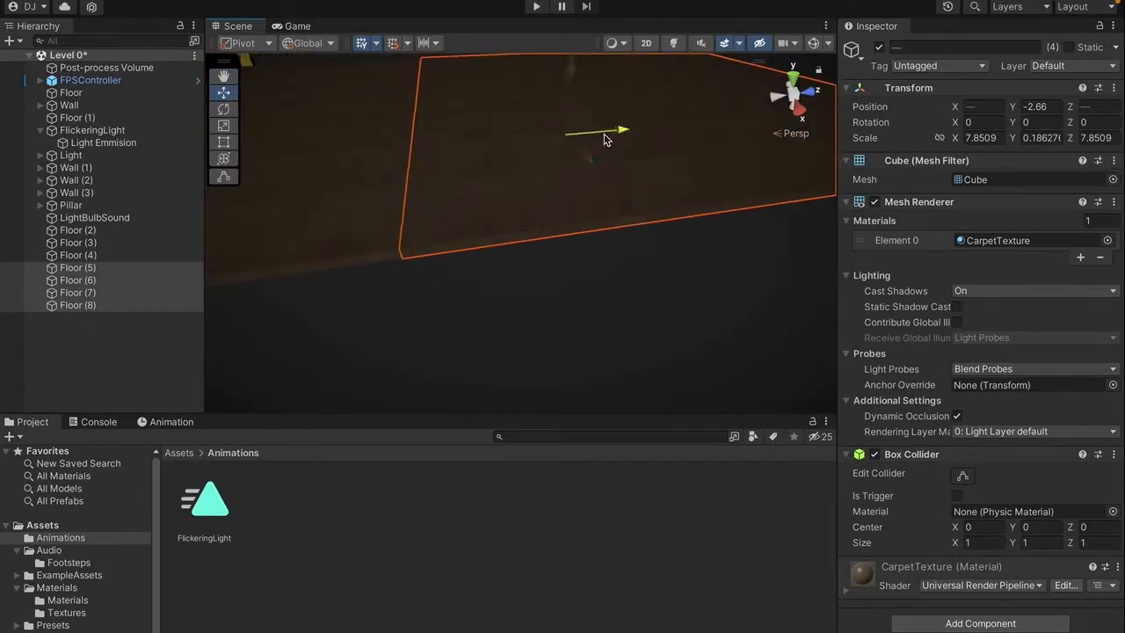
{"action": "left_click", "coordinate": [538, 264]}
Select all eight carpeted floor tiles, from Floor and Floor (2) through Floor (8), and duplicate them.
{"action": "left_click_drag", "start_coordinate": [536, 261], "coordinate": [449, 220], "text": "alt"}
{"action": "left_click", "coordinate": [424, 214]}
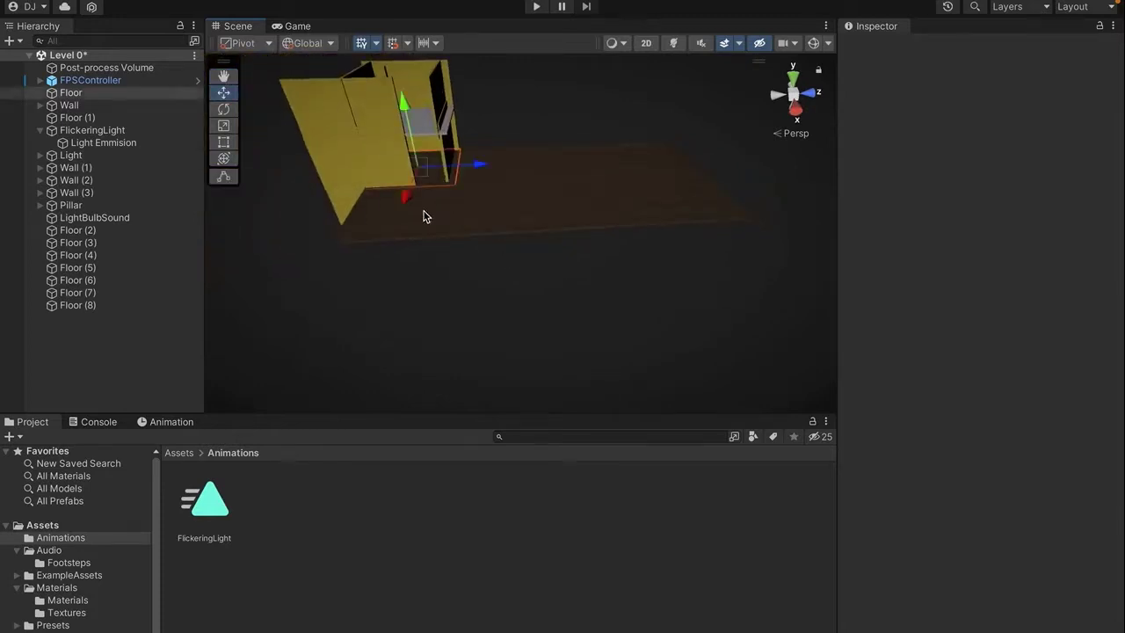
{"action": "left_click", "coordinate": [495, 171], "text": "shift"}
{"action": "left_click", "coordinate": [545, 168], "text": "shift"}
{"action": "left_click", "coordinate": [578, 178], "text": "shift"}
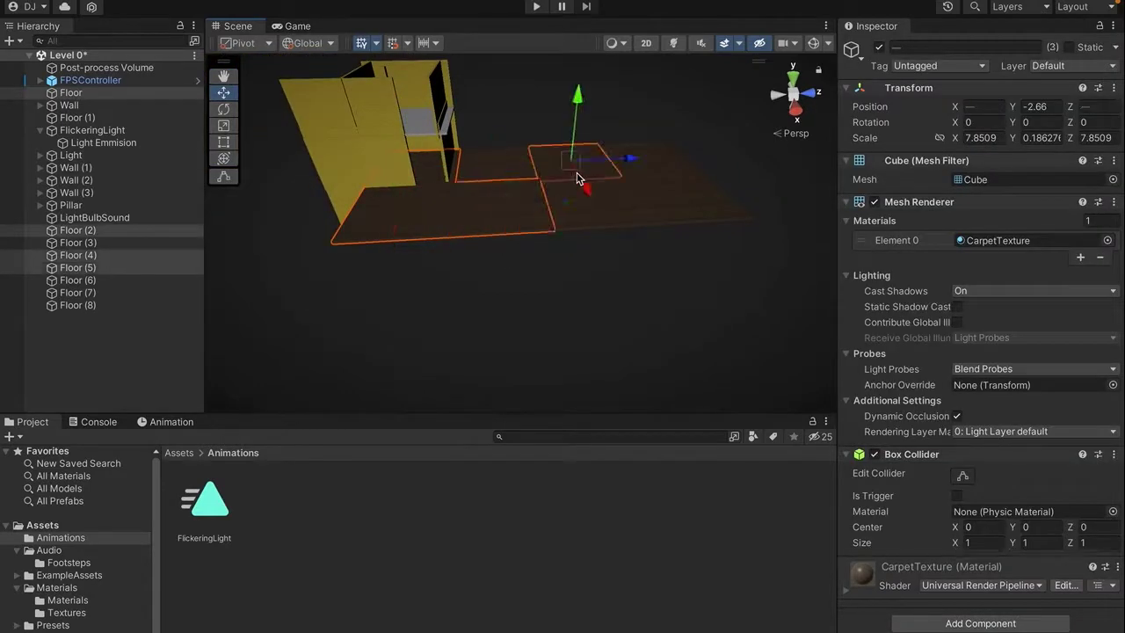
{"action": "left_click", "coordinate": [507, 167], "text": "shift"}
{"action": "left_click", "coordinate": [651, 204], "text": "shift"}
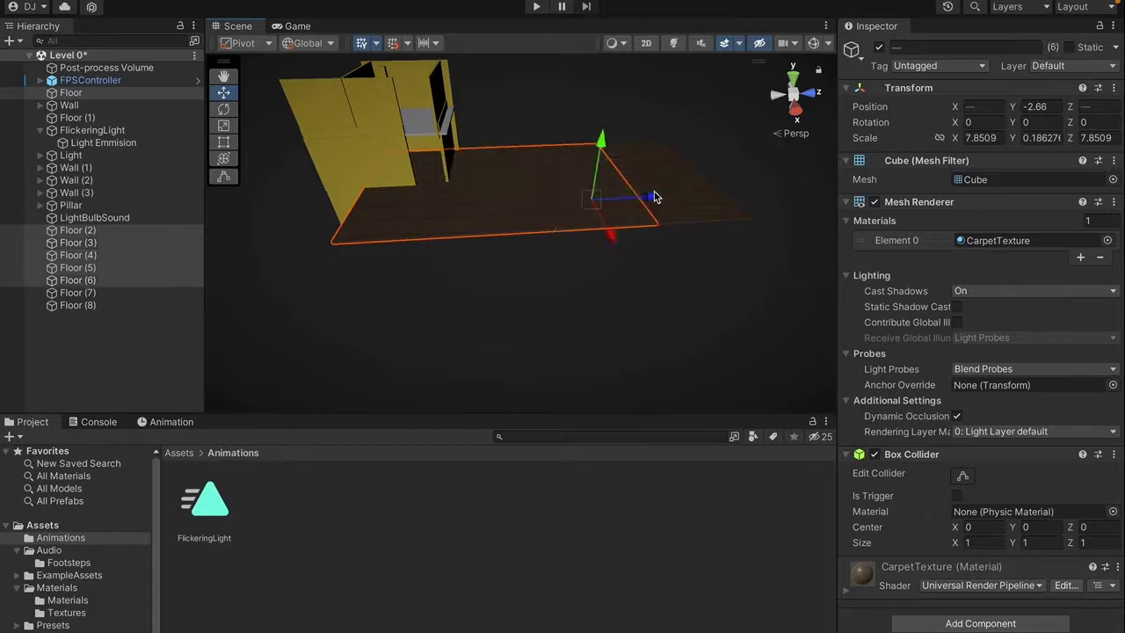
{"action": "left_click", "coordinate": [677, 196], "text": "shift"}
{"action": "left_click", "coordinate": [694, 213], "text": "shift"}
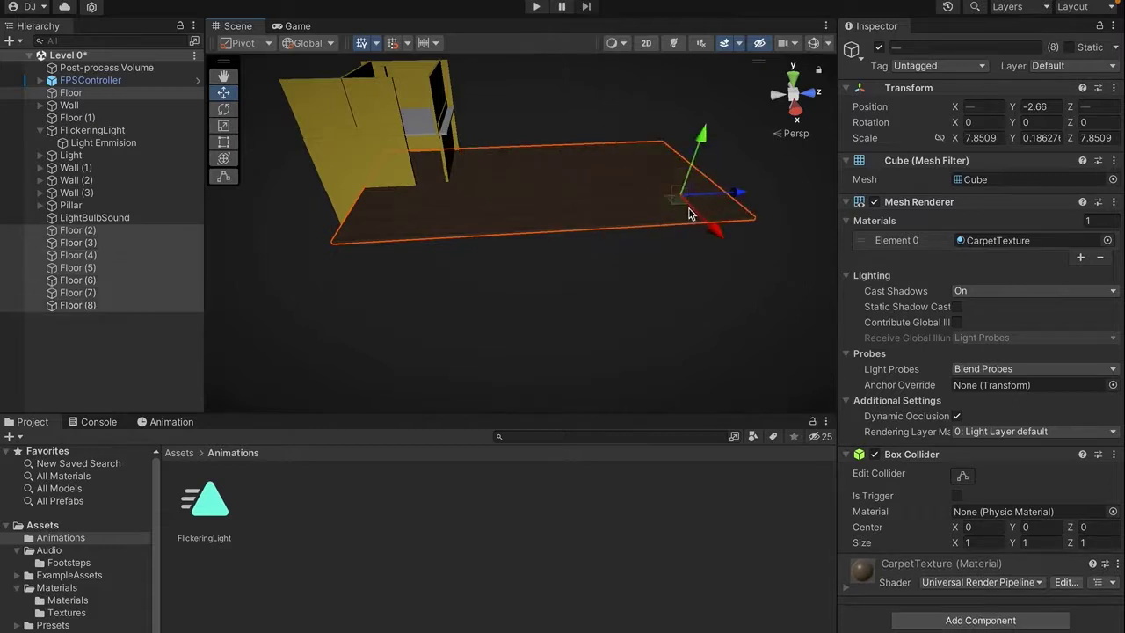
{"action": "key", "text": "ctrl+d"}
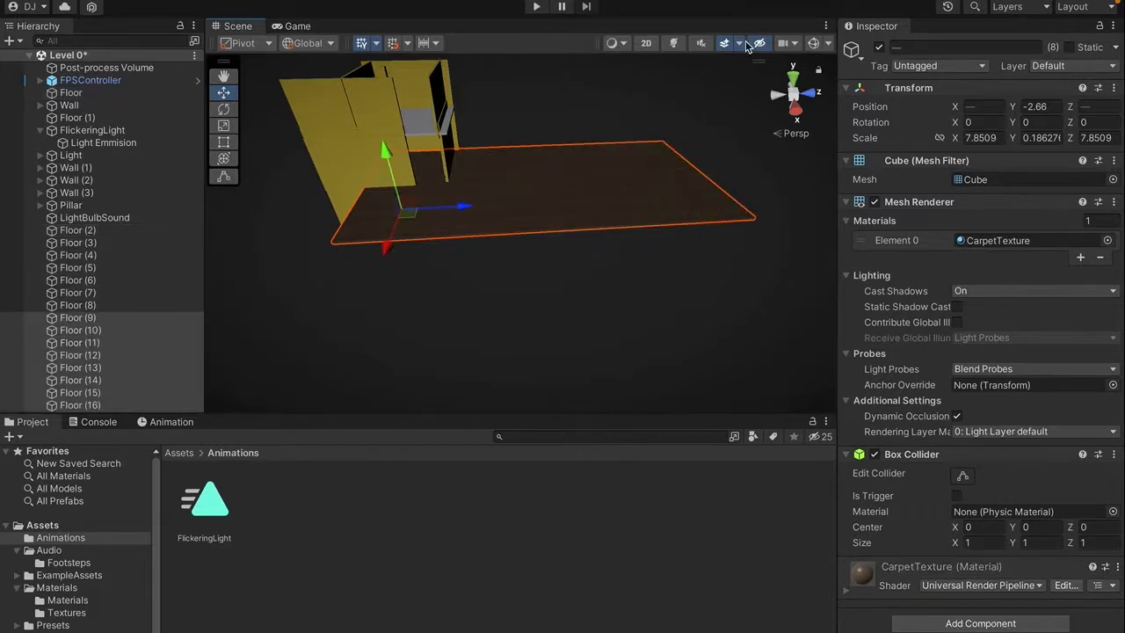
Switch the tool handle position to Center and move the eight duplicated tiles along X to sit beside the existing floor.
{"action": "left_click_drag", "start_coordinate": [415, 180], "coordinate": [333, 191], "text": "alt"}
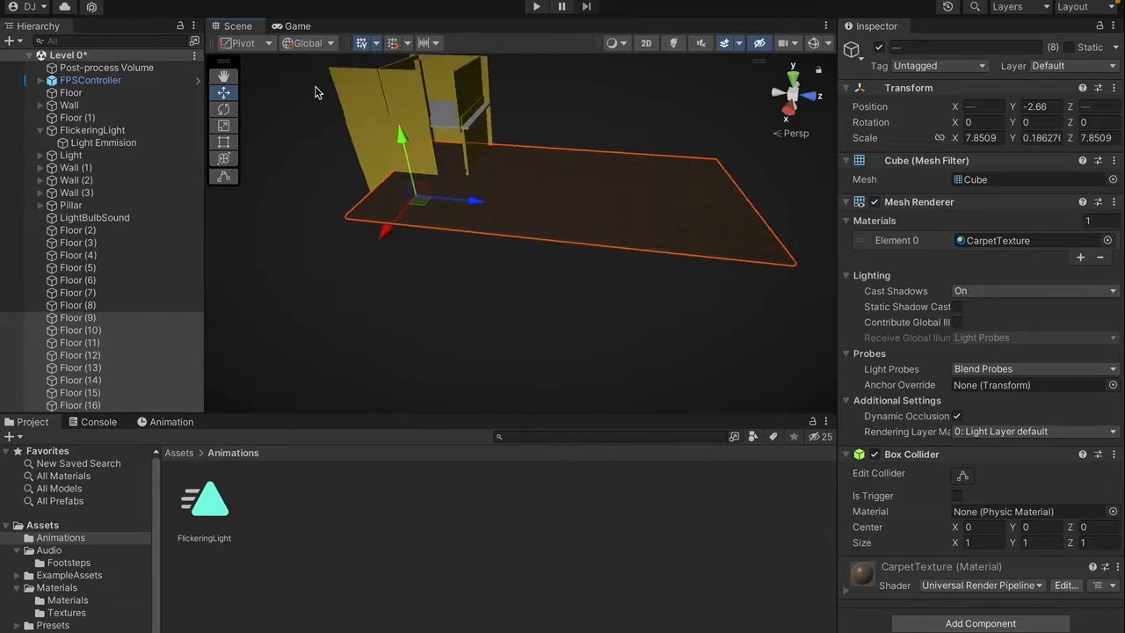
{"action": "left_click", "coordinate": [266, 44]}
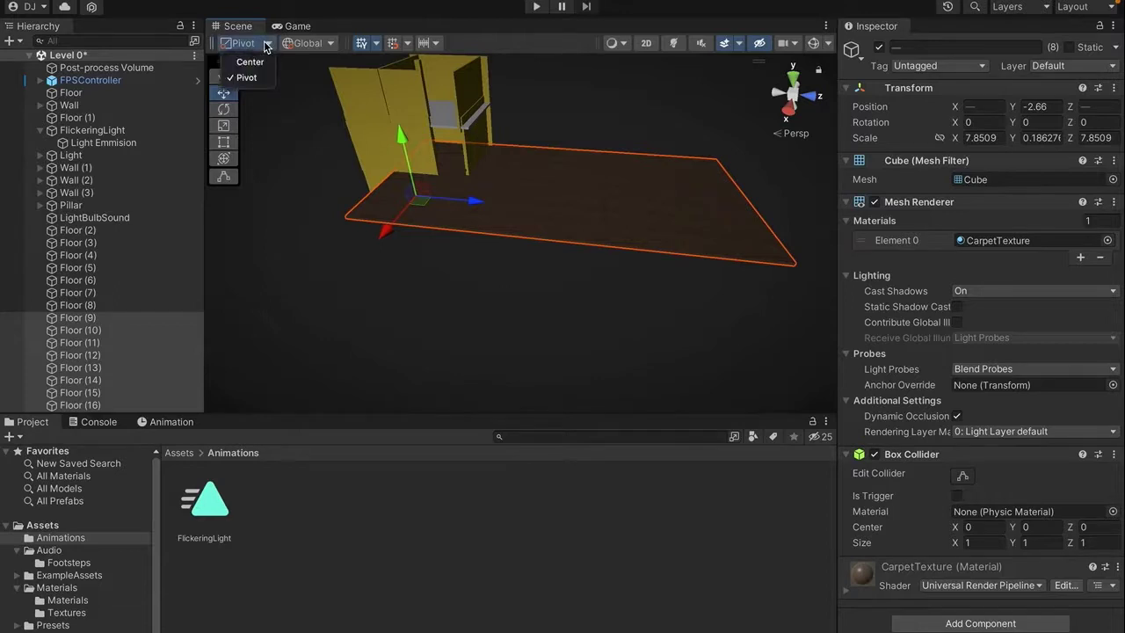
{"action": "left_click", "coordinate": [249, 62]}
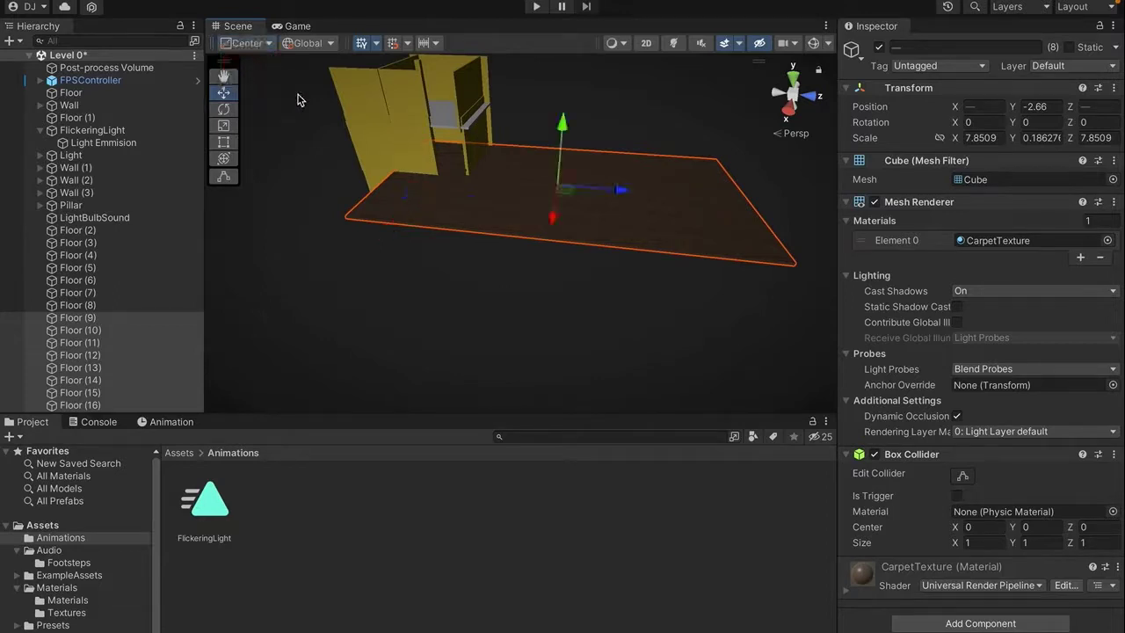
{"action": "left_click_drag", "start_coordinate": [554, 212], "coordinate": [388, 86], "text": "alt"}
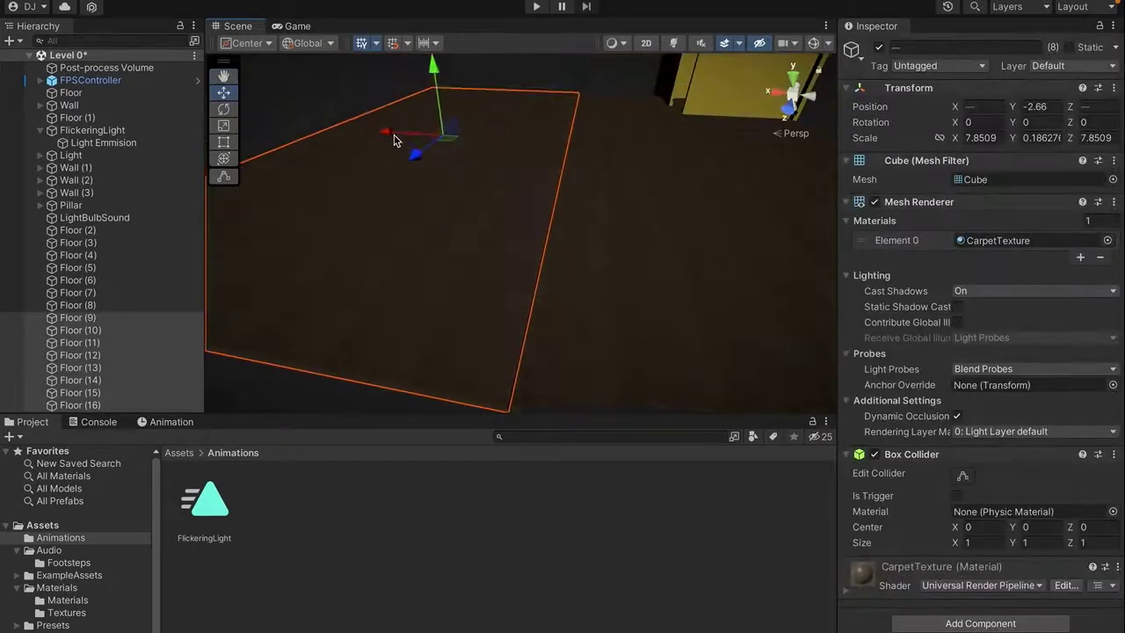
{"action": "left_click_drag", "start_coordinate": [394, 140], "coordinate": [396, 141]}
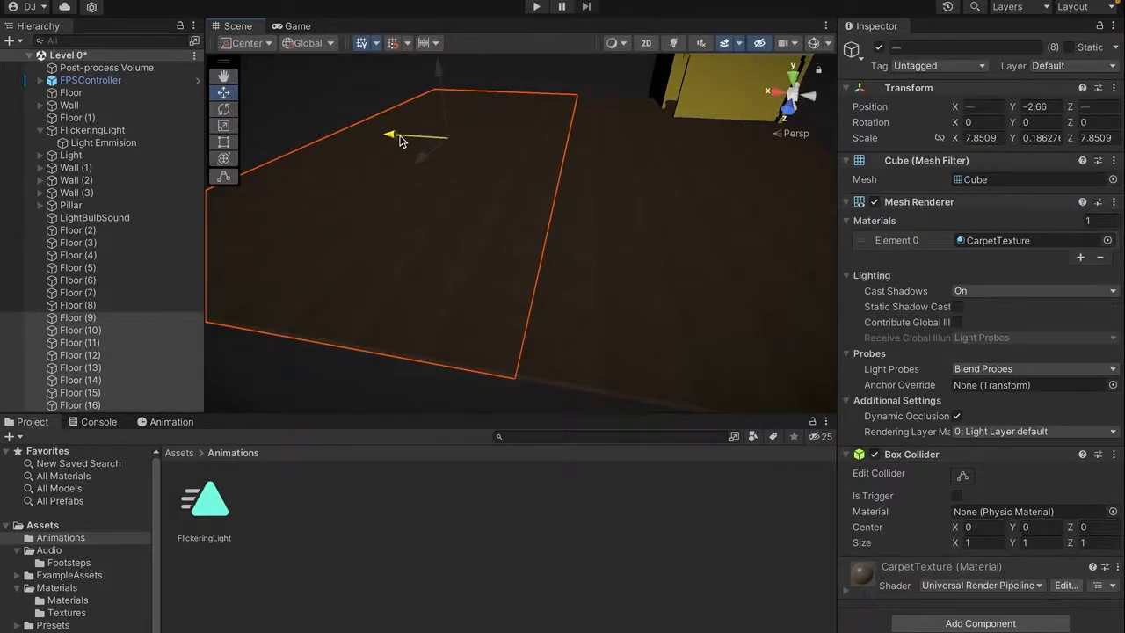
Inspect the seam between the two floor halves, then reselect the eight copies and shift them along X to close the gap.
{"action": "right_click_drag", "start_coordinate": [402, 183], "coordinate": [401, 267]}
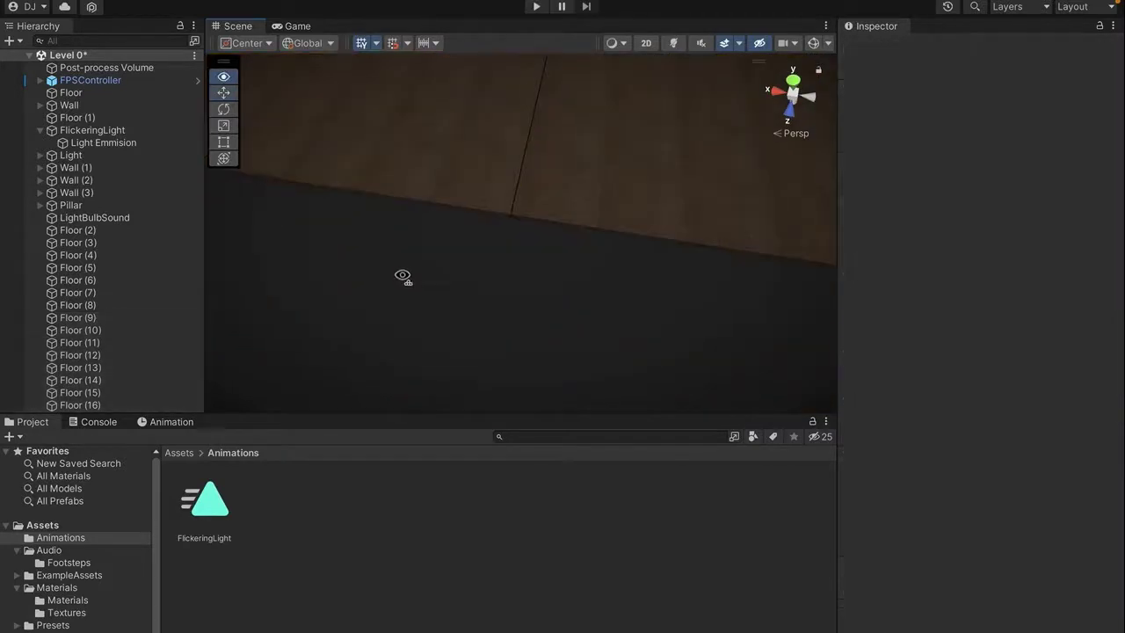
{"action": "right_click_drag", "start_coordinate": [401, 278], "coordinate": [388, 214]}
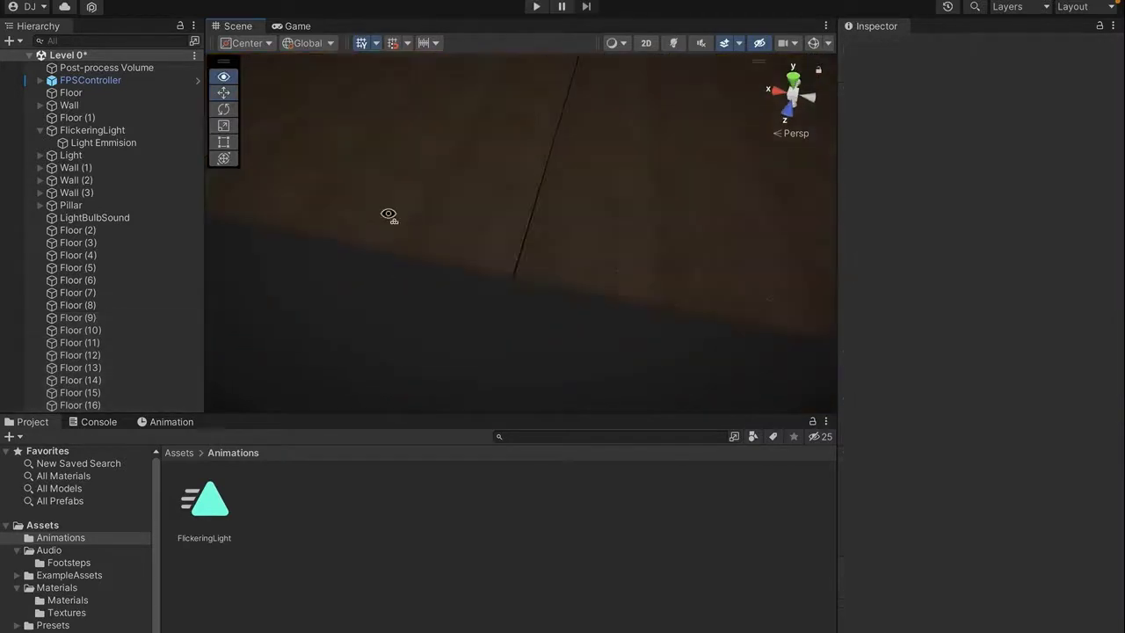
{"action": "left_click", "coordinate": [531, 145]}
{"action": "key", "text": "t"}
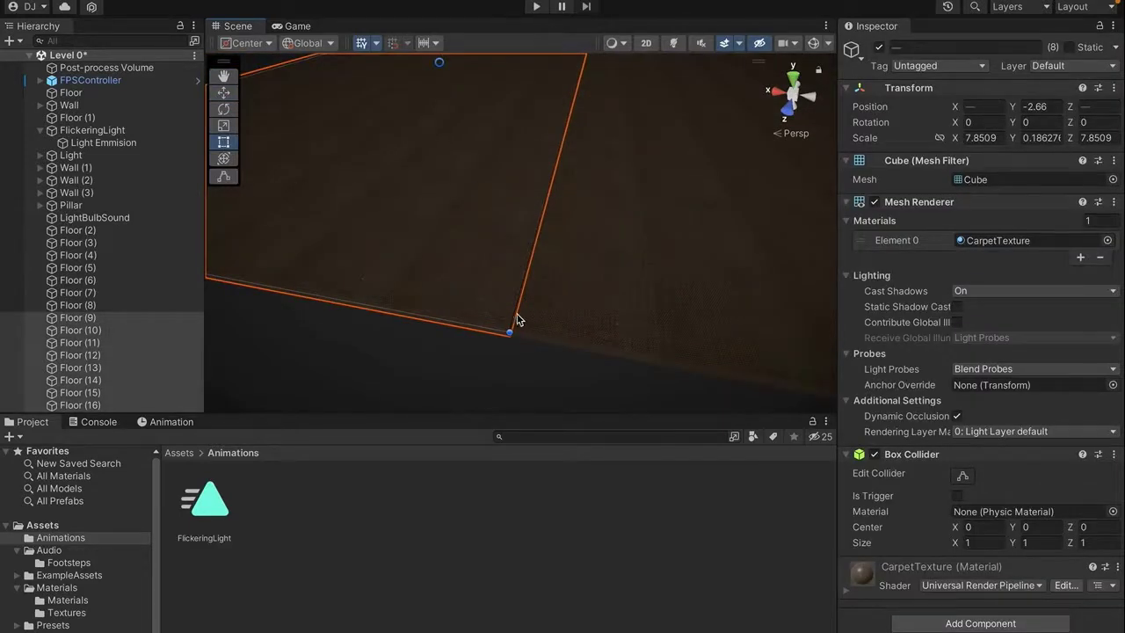
{"action": "left_click", "coordinate": [504, 371]}
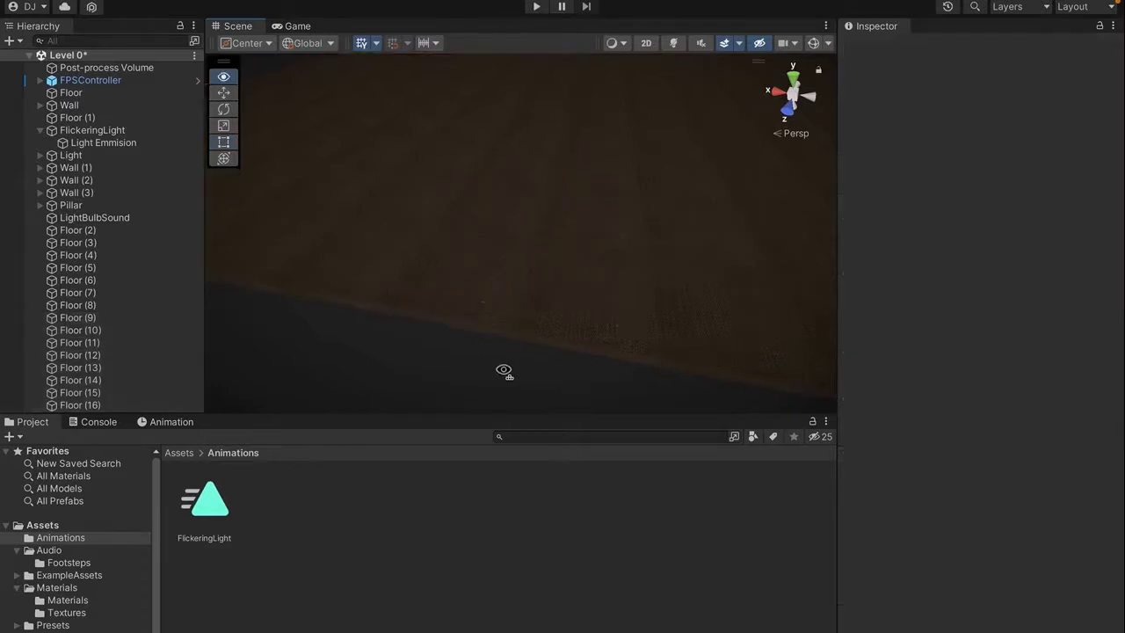
{"action": "right_click_drag", "start_coordinate": [518, 336], "coordinate": [871, 354]}
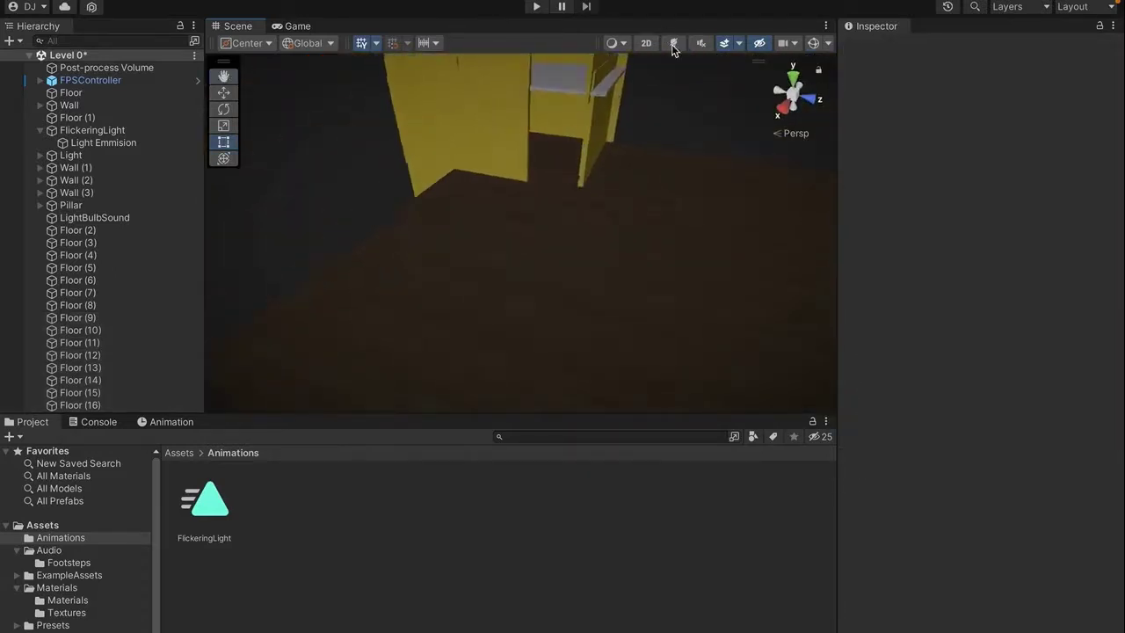
Check the room with scene lighting on, turn the lighting off again, and duplicate Wall (1).
{"action": "left_click", "coordinate": [673, 45]}
{"action": "right_click_drag", "start_coordinate": [653, 170], "coordinate": [478, 132]}
{"action": "left_click", "coordinate": [406, 193]}
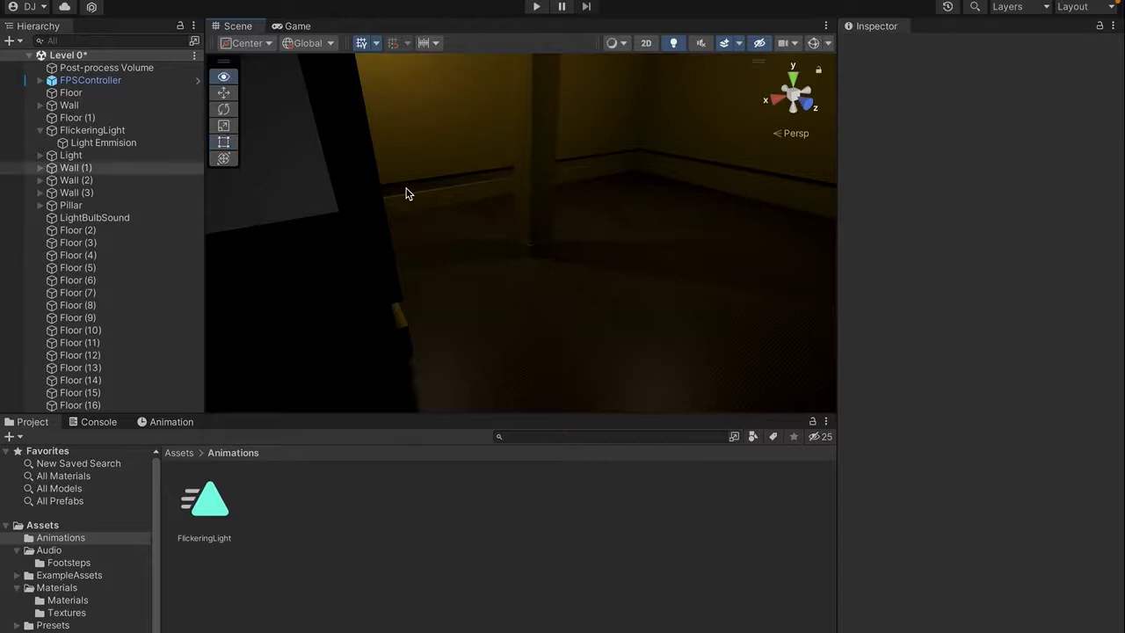
{"action": "right_click_drag", "start_coordinate": [407, 195], "coordinate": [450, 210]}
{"action": "left_click", "coordinate": [677, 45]}
{"action": "key", "text": "w"}
{"action": "key", "text": "ctrl+d"}
Move the duplicated wall out of the room onto the new floor, to about X 6.05 and Z 1.06.
{"action": "left_click_drag", "start_coordinate": [483, 138], "coordinate": [297, 221]}
{"action": "key", "text": "f"}
{"action": "left_click_drag", "start_coordinate": [495, 166], "coordinate": [460, 167]}
{"action": "right_click_drag", "start_coordinate": [460, 167], "coordinate": [336, 155]}
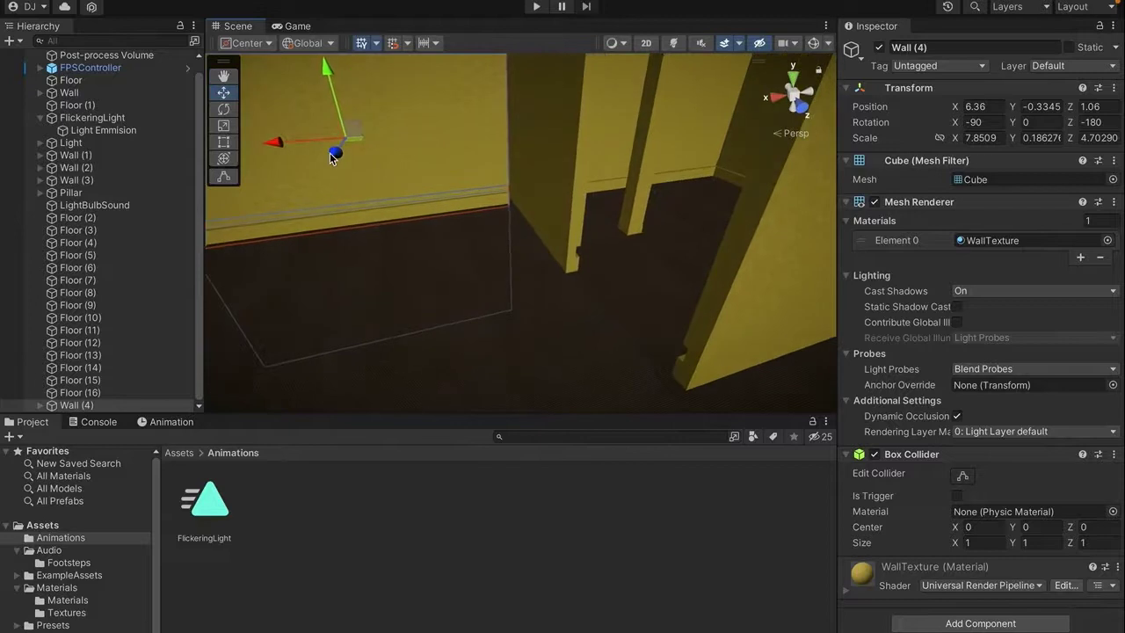
{"action": "left_click_drag", "start_coordinate": [279, 144], "coordinate": [303, 147]}
{"action": "key", "text": "s"}
{"action": "right_click_drag", "start_coordinate": [267, 143], "coordinate": [254, 138]}
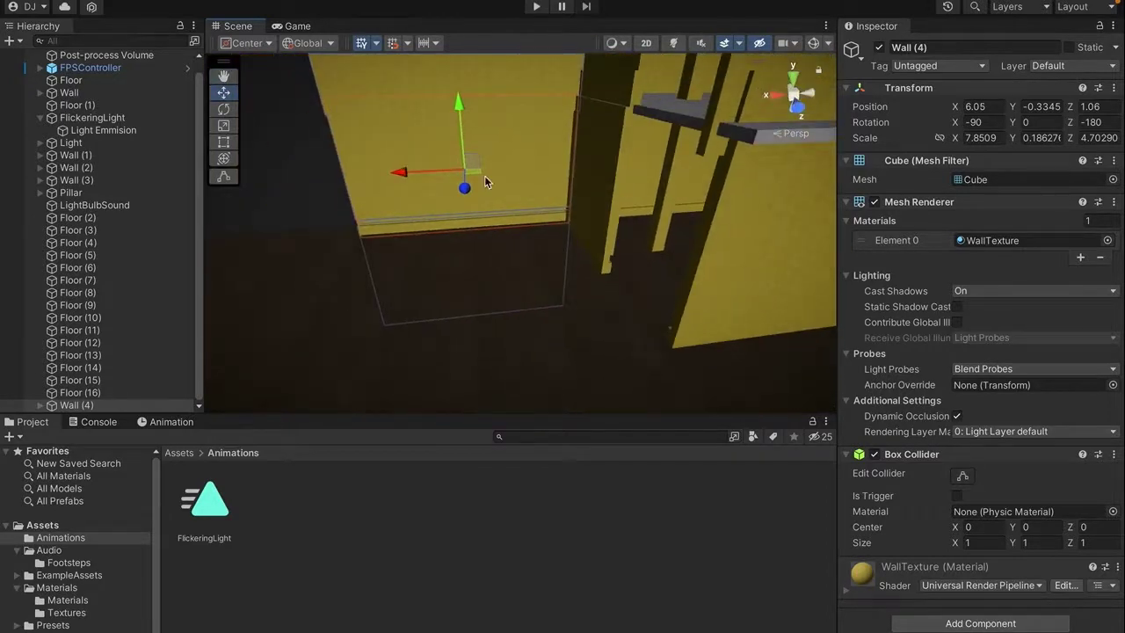
Duplicate the new wall, turn the copy to a Z rotation of -270, and place it at about X 9.71 and Z 5.03.
{"action": "key", "text": "ctrl+d"}
{"action": "left_click_drag", "start_coordinate": [416, 173], "coordinate": [245, 188]}
{"action": "right_click_drag", "start_coordinate": [521, 254], "coordinate": [402, 238]}
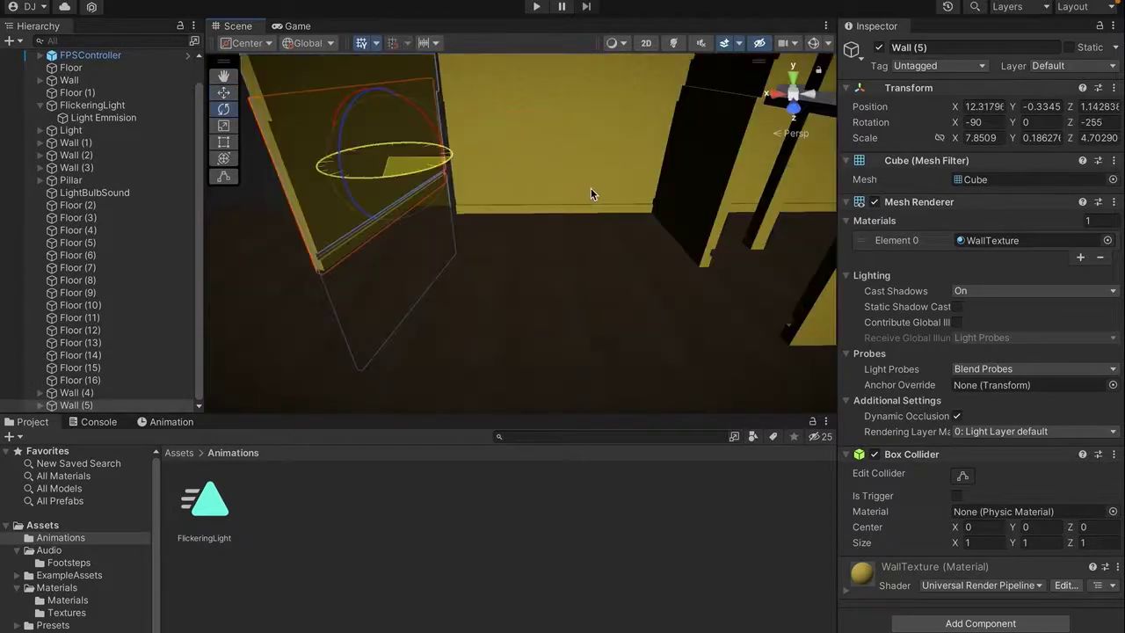
{"action": "left_click_drag", "start_coordinate": [590, 188], "coordinate": [630, 175]}
{"action": "key", "text": "w"}
{"action": "left_click_drag", "start_coordinate": [338, 164], "coordinate": [412, 175]}
{"action": "right_click_drag", "start_coordinate": [412, 176], "coordinate": [380, 160]}
{"action": "left_click_drag", "start_coordinate": [378, 161], "coordinate": [271, 206]}
{"action": "right_click_drag", "start_coordinate": [271, 206], "coordinate": [472, 177]}
Duplicate the rotated wall and move the copy across the new floor to about X 1.74 and Z 11.46.
{"action": "key", "text": "ctrl+d"}
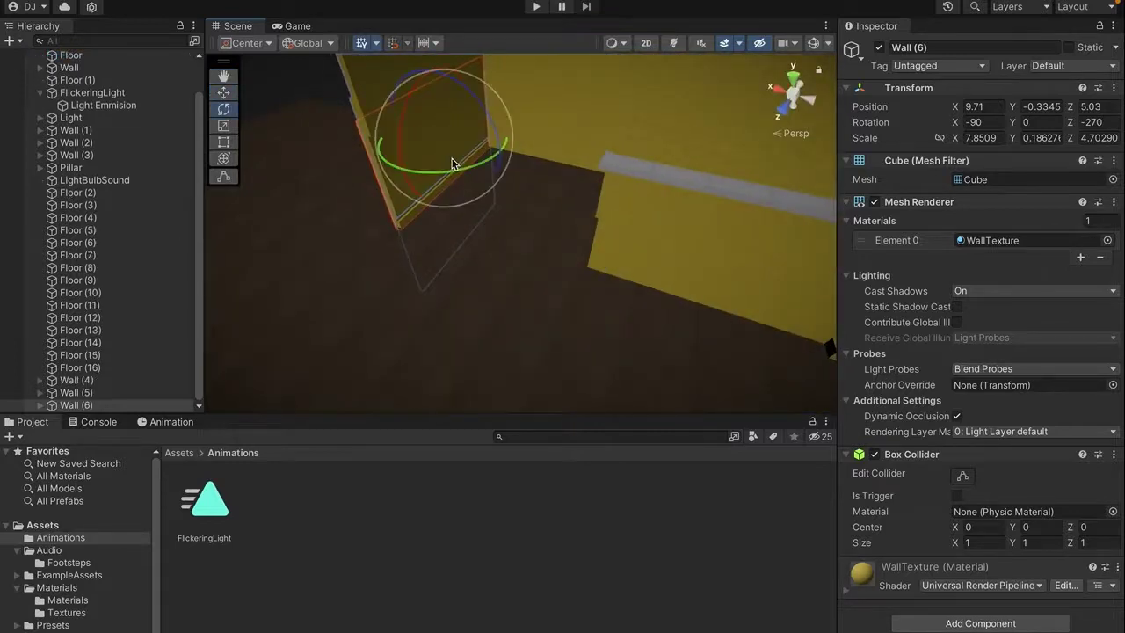
{"action": "left_click_drag", "start_coordinate": [401, 130], "coordinate": [552, 203]}
{"action": "right_click_drag", "start_coordinate": [552, 203], "coordinate": [602, 107]}
{"action": "left_click_drag", "start_coordinate": [519, 126], "coordinate": [671, 199]}
{"action": "left_click_drag", "start_coordinate": [668, 254], "coordinate": [669, 255]}
{"action": "right_click_drag", "start_coordinate": [679, 253], "coordinate": [826, 215]}
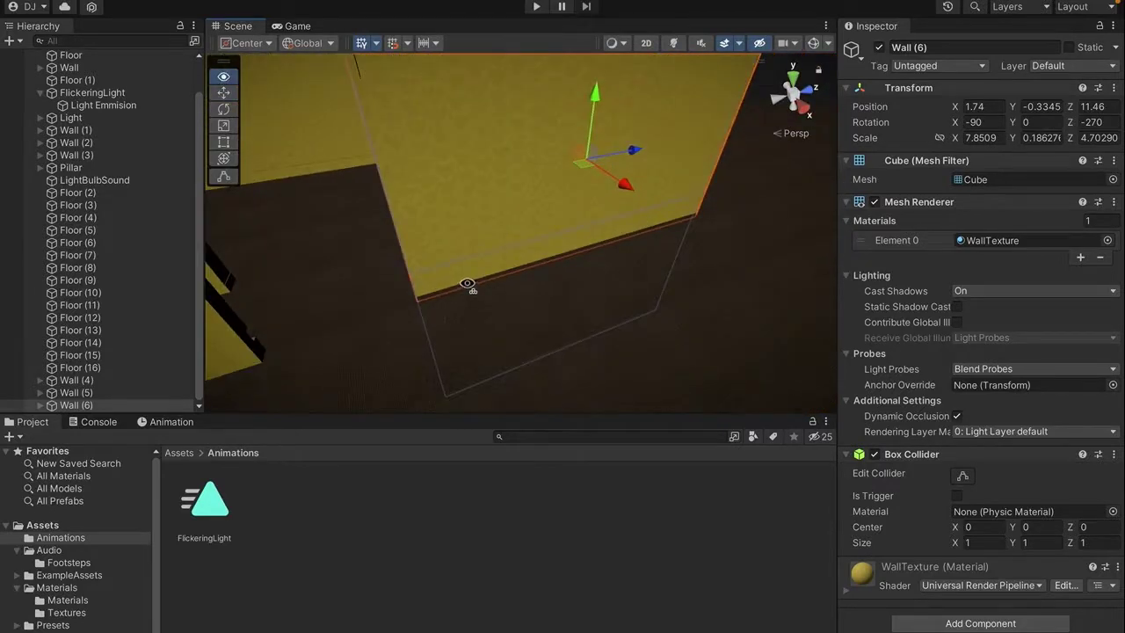
{"action": "right_click_drag", "start_coordinate": [468, 284], "coordinate": [658, 129]}
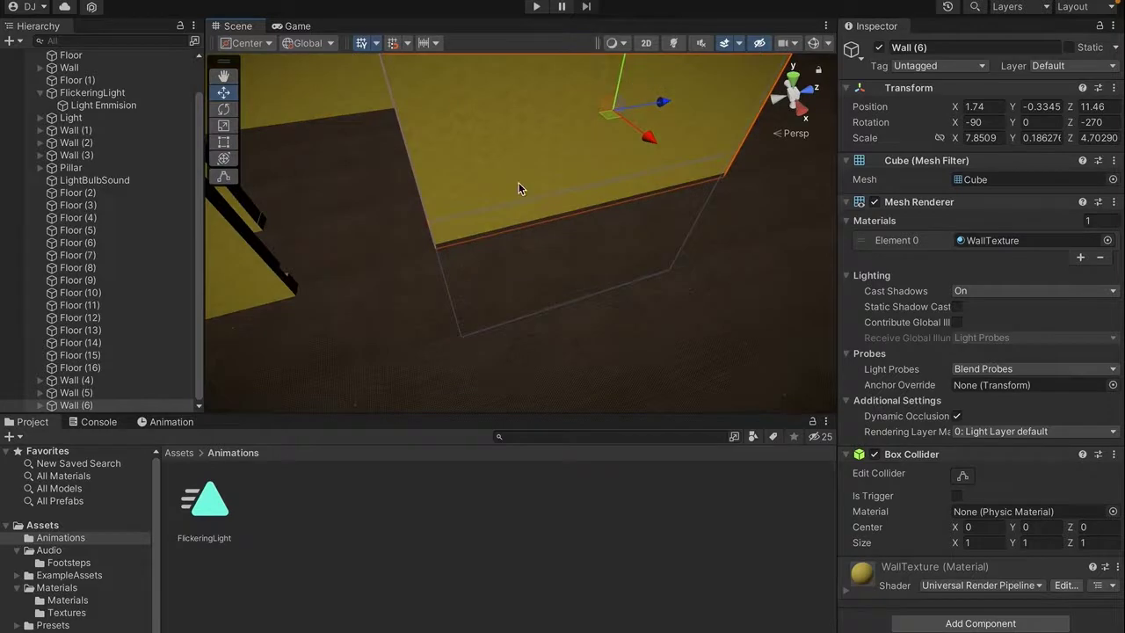
Duplicate the wall at X 9.71 and Z 5.03.
{"action": "right_click_drag", "start_coordinate": [451, 231], "coordinate": [667, 56]}
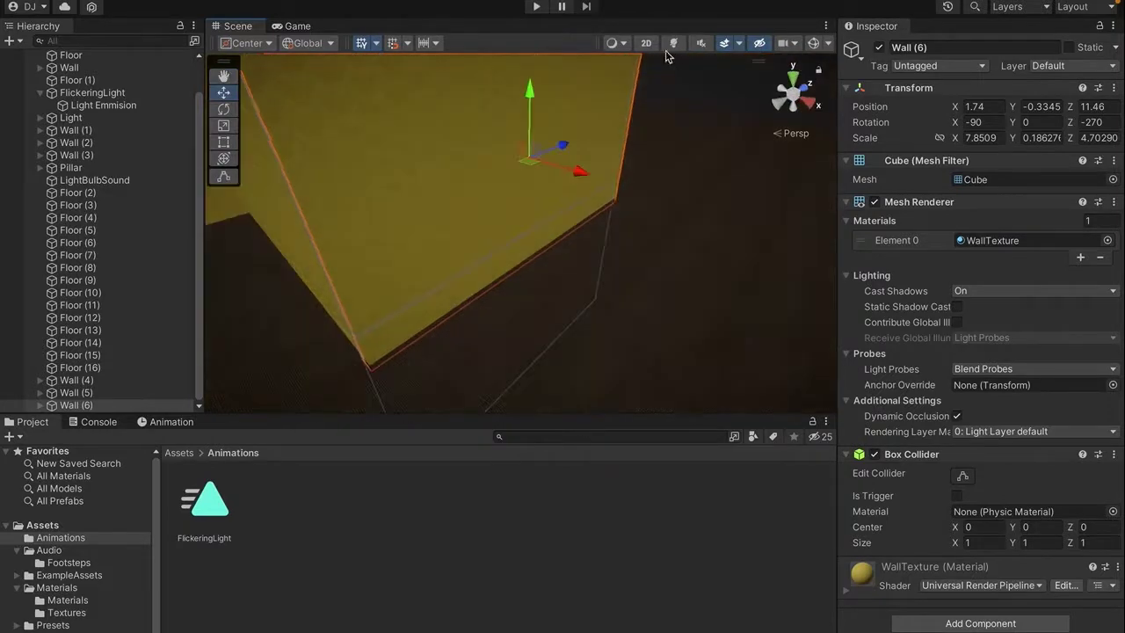
{"action": "left_click", "coordinate": [657, 104]}
{"action": "left_click", "coordinate": [532, 220]}
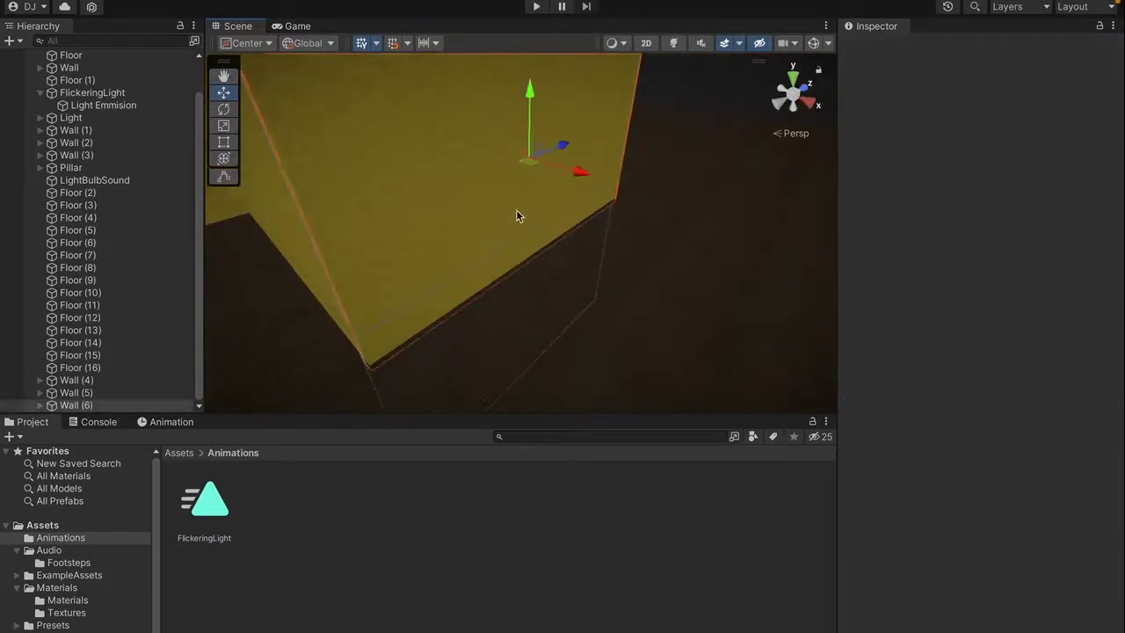
{"action": "key", "text": "e"}
{"action": "left_click_drag", "start_coordinate": [518, 180], "coordinate": [583, 177]}
{"action": "key", "text": "w"}
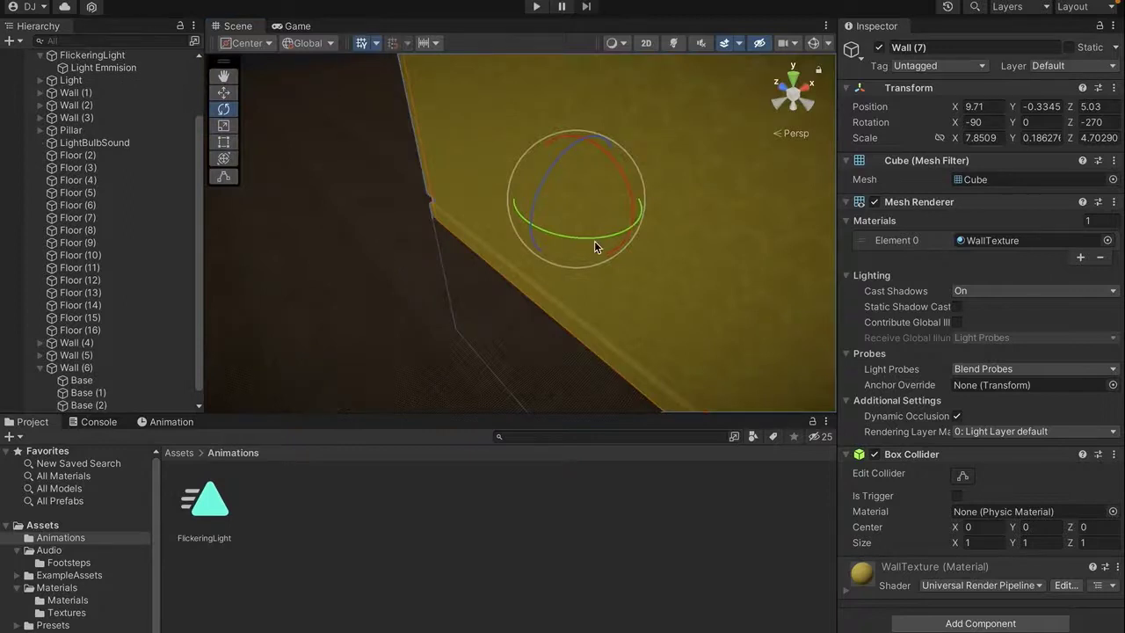
{"action": "right_click_drag", "start_coordinate": [575, 240], "coordinate": [566, 233]}
Turn the duplicated wall to a Z rotation of -360 and move it to about X 9.6 and Z 7.57.
{"action": "left_click_drag", "start_coordinate": [617, 254], "coordinate": [811, 278], "text": "ctrl"}
{"action": "key", "text": "w"}
{"action": "left_click_drag", "start_coordinate": [606, 201], "coordinate": [488, 161]}
{"action": "right_click_drag", "start_coordinate": [385, 204], "coordinate": [593, 158]}
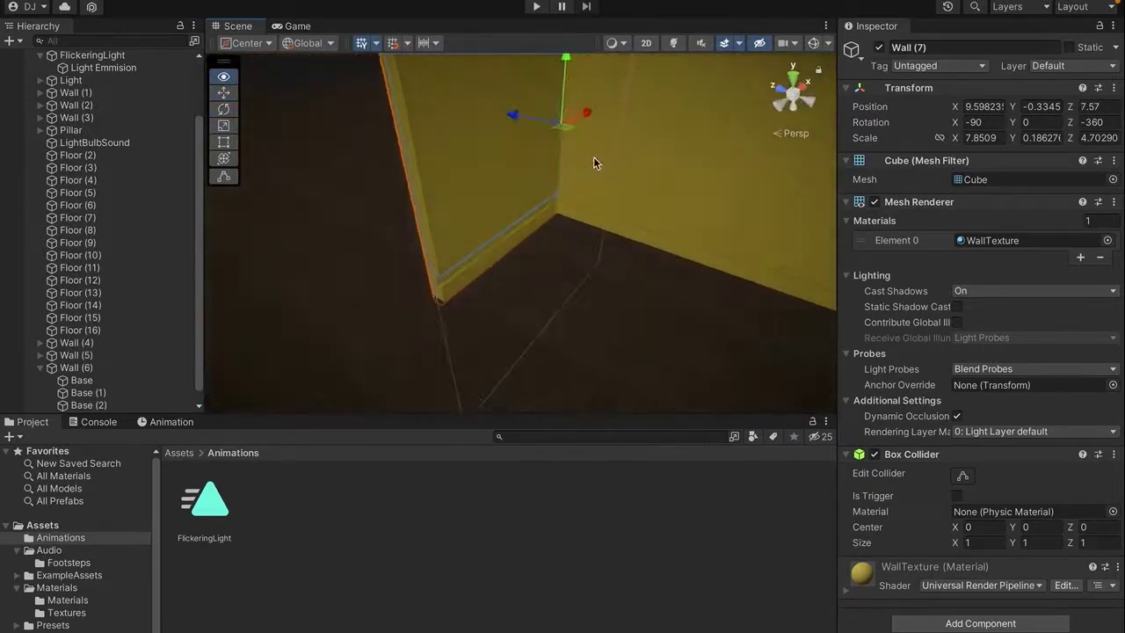
Duplicate the wall at X 9.71 with Z rotation -270 and move the copy to about X 5.84 and Z 10.64.
{"action": "left_click", "coordinate": [540, 124]}
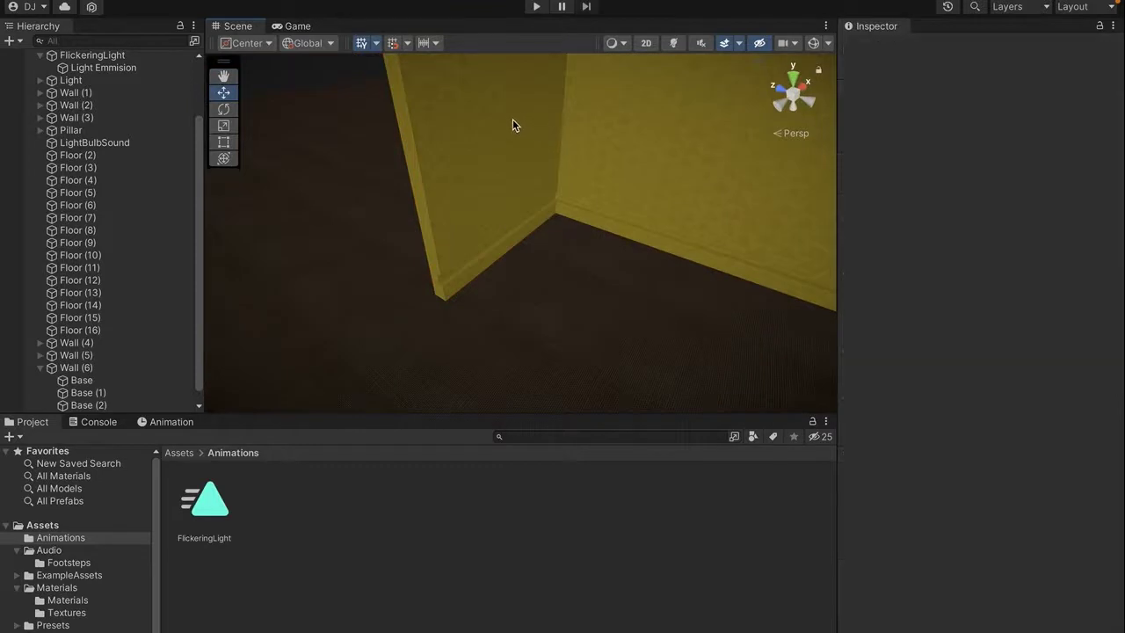
{"action": "left_click", "coordinate": [512, 121]}
{"action": "left_click_drag", "start_coordinate": [512, 121], "coordinate": [535, 130]}
{"action": "key", "text": "super+d"}
{"action": "key", "text": "e"}
{"action": "left_click_drag", "start_coordinate": [604, 151], "coordinate": [367, 158], "text": "super"}
{"action": "key", "text": "w"}
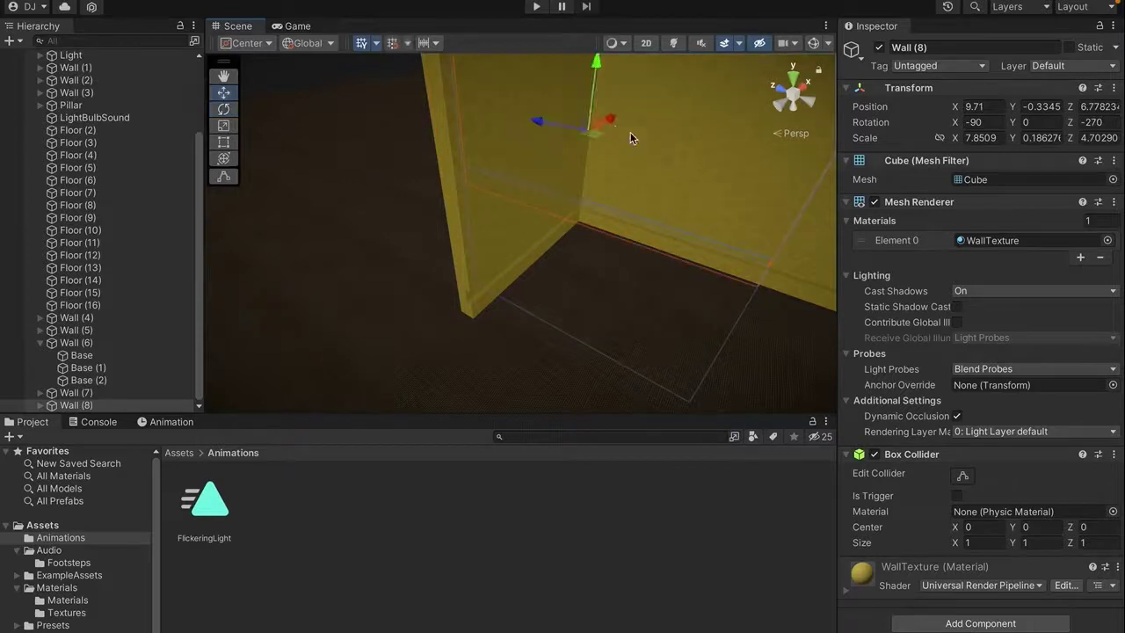
{"action": "left_click_drag", "start_coordinate": [558, 152], "coordinate": [498, 199]}
{"action": "left_click_drag", "start_coordinate": [412, 189], "coordinate": [362, 132]}
{"action": "left_click_drag", "start_coordinate": [283, 134], "coordinate": [308, 140]}
Duplicate the wall at X 5.84 and Z 10.64 and turn the copy to a Z rotation of -360.
{"action": "right_click_drag", "start_coordinate": [469, 169], "coordinate": [535, 173]}
{"action": "left_click_drag", "start_coordinate": [538, 169], "coordinate": [539, 166]}
{"action": "right_click_drag", "start_coordinate": [540, 166], "coordinate": [534, 169]}
{"action": "left_click_drag", "start_coordinate": [568, 166], "coordinate": [569, 167]}
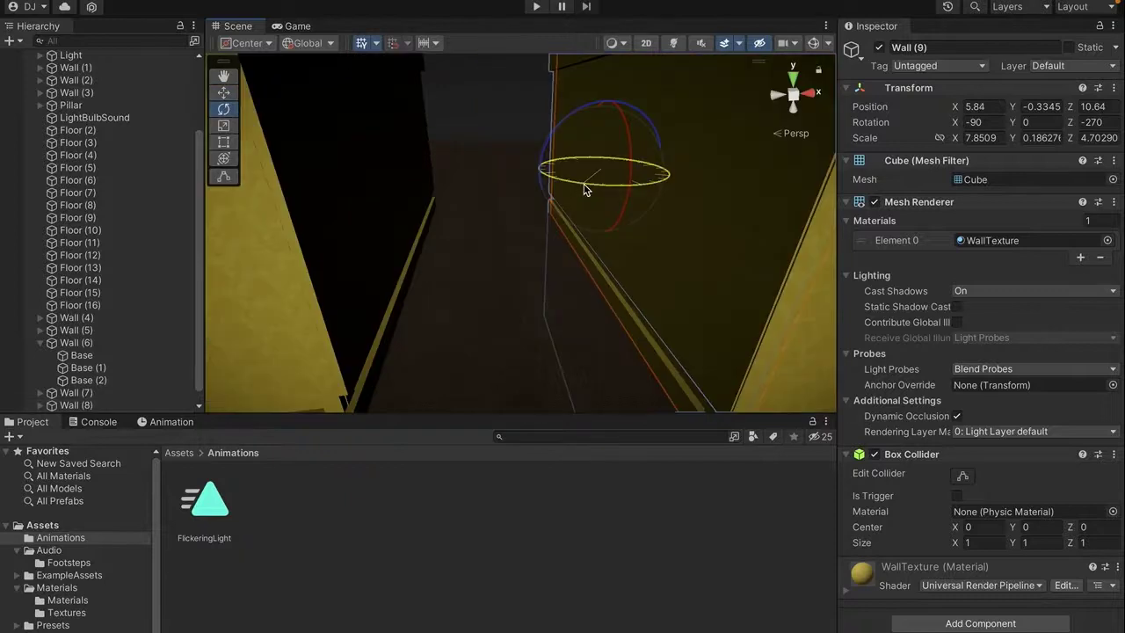
{"action": "left_click_drag", "start_coordinate": [585, 189], "coordinate": [770, 256]}
{"action": "key", "text": "w"}
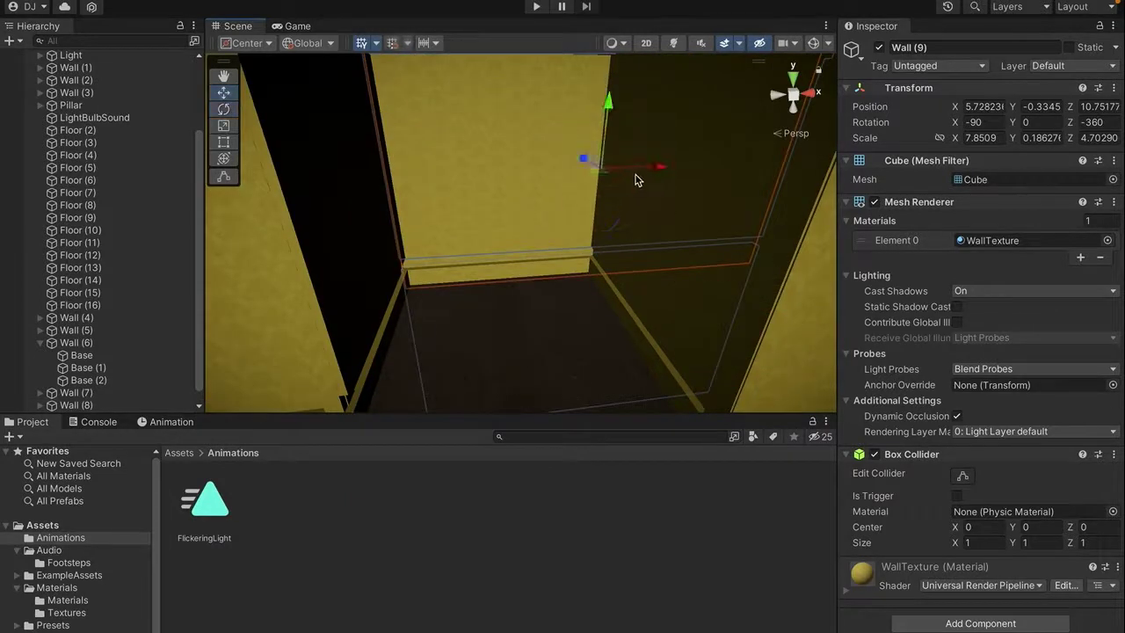
Slide the turned wall sideways and duplicate it, placing the copy at about X 8.6 with a doorway gap between them.
{"action": "left_click_drag", "start_coordinate": [589, 167], "coordinate": [769, 286]}
{"action": "key", "text": "ctrl+d"}
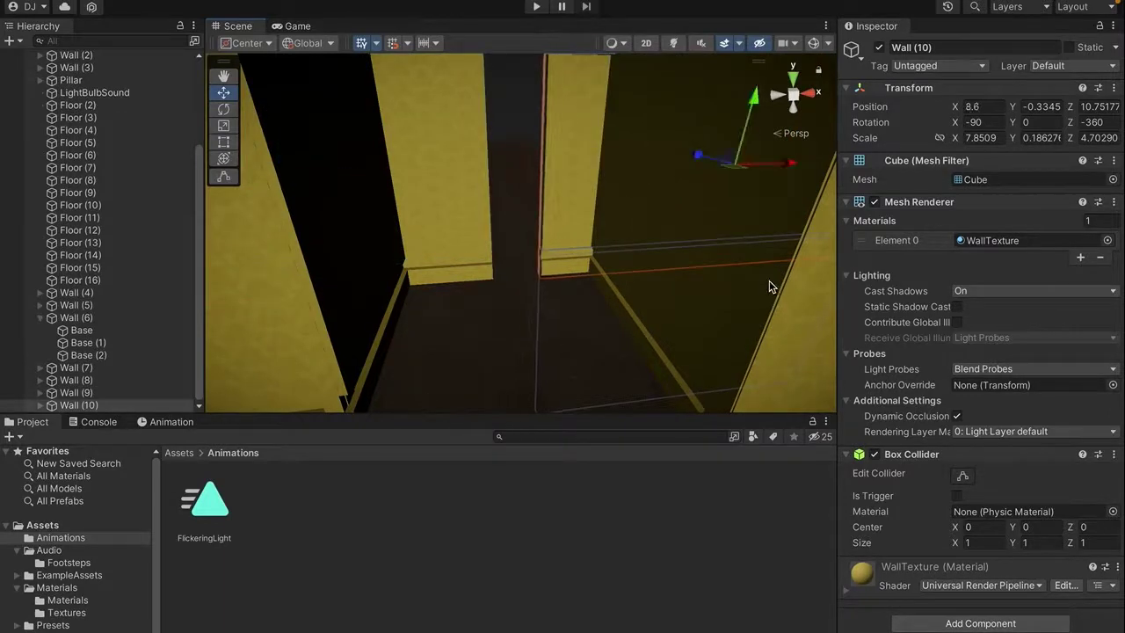
{"action": "left_click", "coordinate": [455, 232]}
{"action": "left_click", "coordinate": [436, 263]}
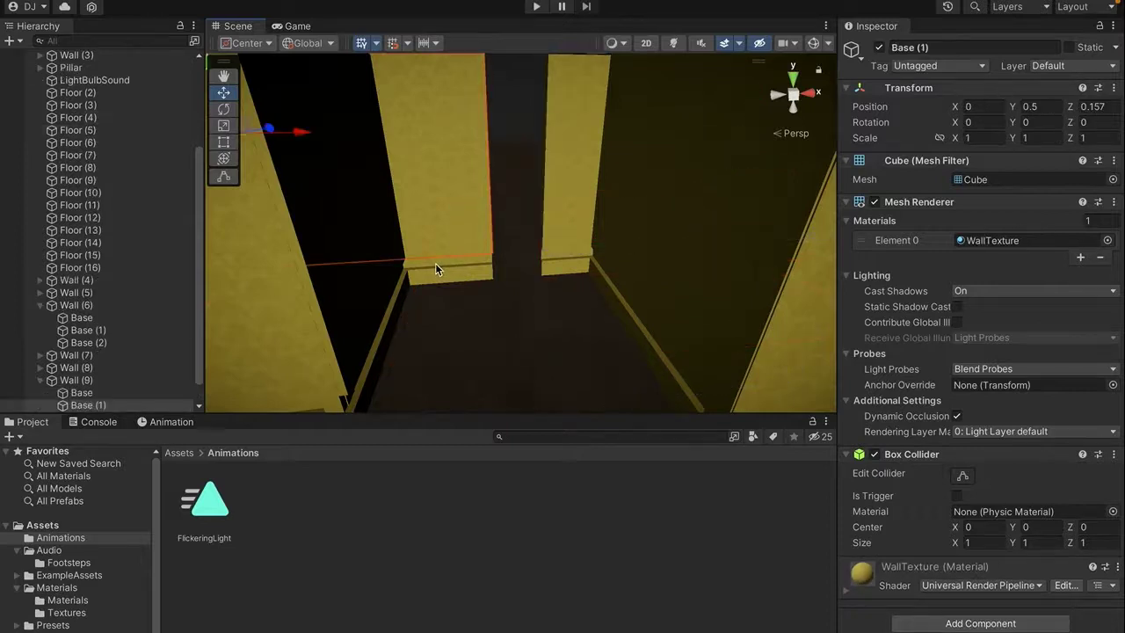
{"action": "left_click", "coordinate": [435, 263]}
Duplicate the first room's ceiling tile and move the copy over the adjoining area, to about X 5.98.
{"action": "left_click_drag", "start_coordinate": [313, 182], "coordinate": [264, 181]}
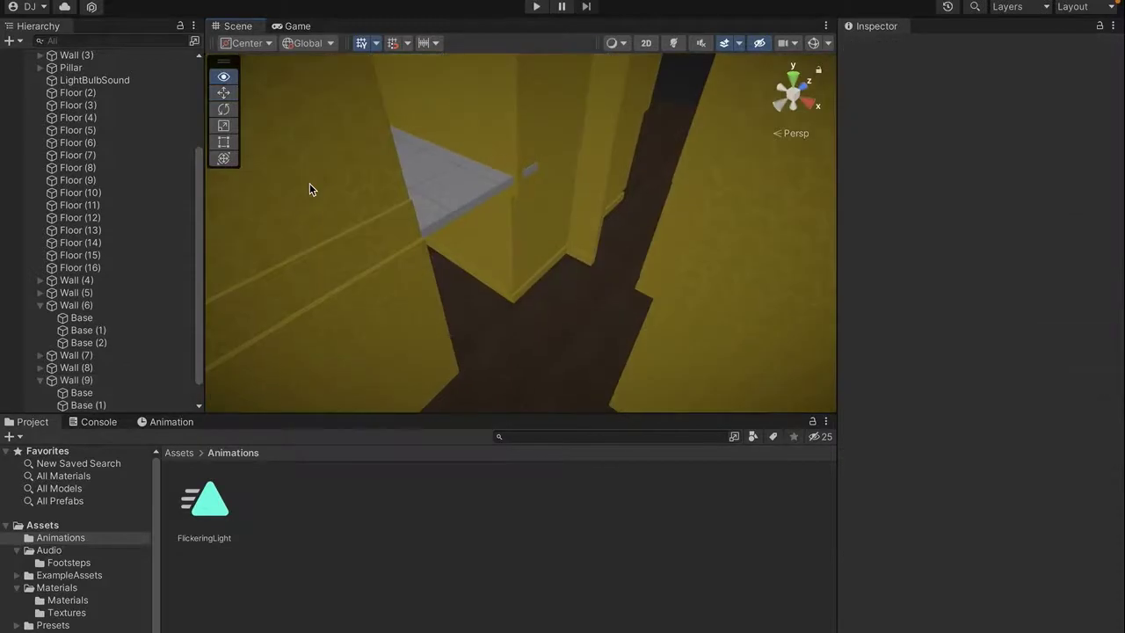
{"action": "left_click", "coordinate": [437, 185]}
{"action": "left_click_drag", "start_coordinate": [519, 218], "coordinate": [493, 245], "text": "alt"}
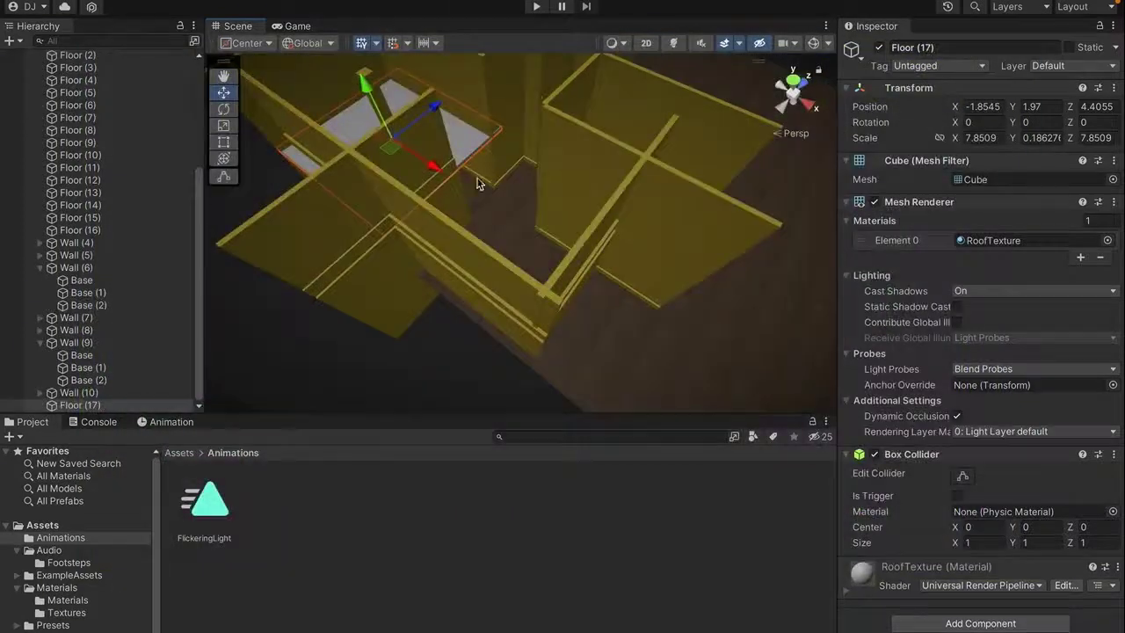
{"action": "left_click_drag", "start_coordinate": [480, 182], "coordinate": [689, 297], "text": "alt"}
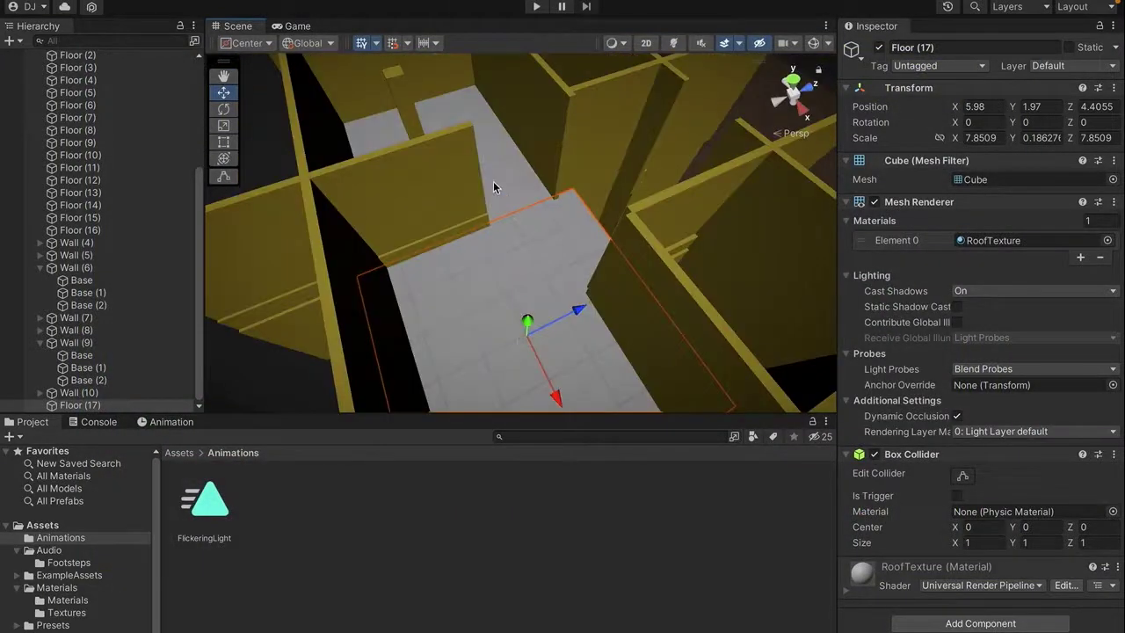
Extend the ceiling along Z by duplicating the existing ceiling tiles and moving the copies flush against the covered area.
{"action": "left_click", "coordinate": [491, 175], "text": "shift"}
{"action": "right_click_drag", "start_coordinate": [505, 230], "coordinate": [501, 251]}
{"action": "left_click_drag", "start_coordinate": [501, 252], "coordinate": [609, 226], "text": "alt"}
{"action": "key", "text": "ctrl+d"}
{"action": "right_click_drag", "start_coordinate": [629, 109], "coordinate": [674, 128]}
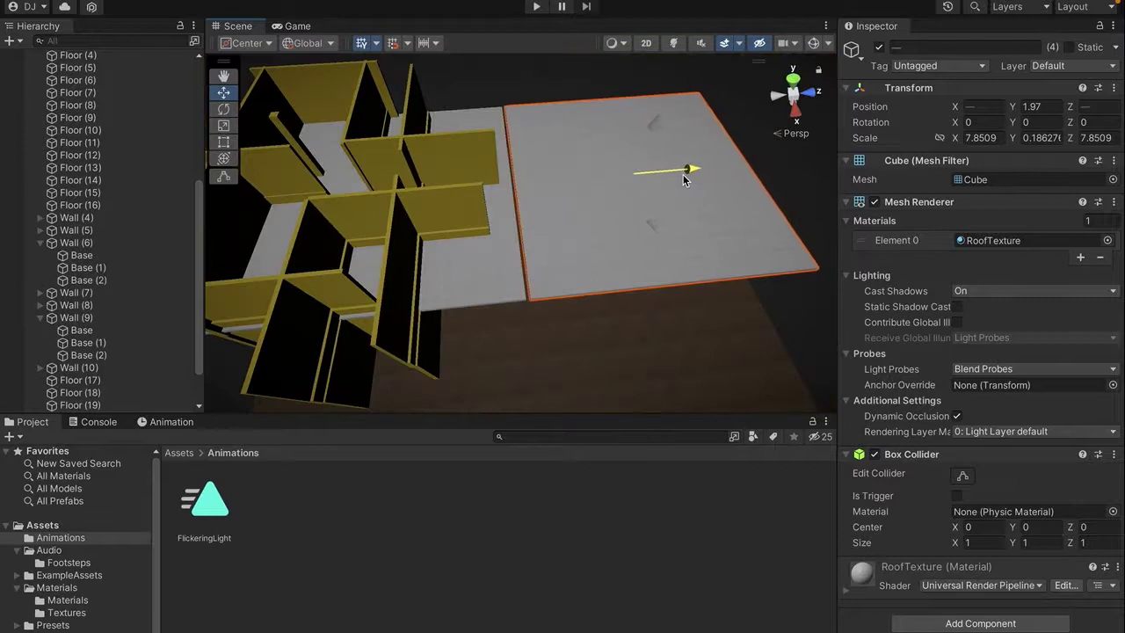
{"action": "right_click_drag", "start_coordinate": [680, 174], "coordinate": [642, 185]}
Select all eight ceiling tiles, duplicate them, and move the copies along X to sit flush beside the originals.
{"action": "left_click", "coordinate": [636, 106]}
{"action": "left_click", "coordinate": [564, 160]}
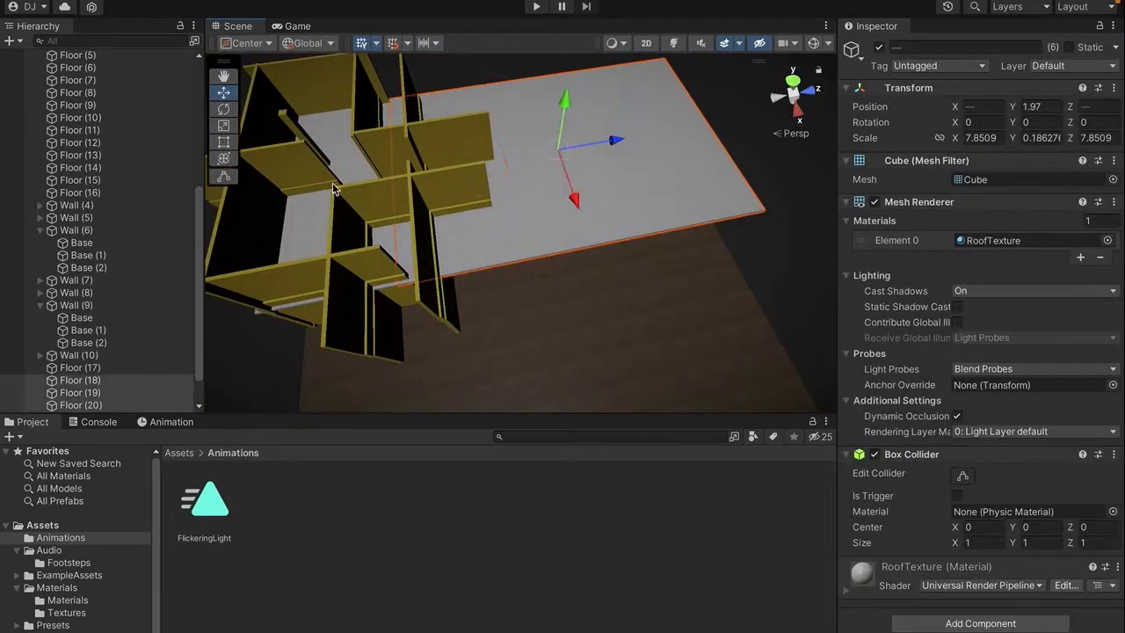
{"action": "left_click", "coordinate": [325, 236], "text": "shift"}
{"action": "left_click_drag", "start_coordinate": [432, 238], "coordinate": [61, 248], "text": "alt"}
{"action": "key", "text": "ctrl+d"}
{"action": "left_click_drag", "start_coordinate": [519, 236], "coordinate": [298, 327]}
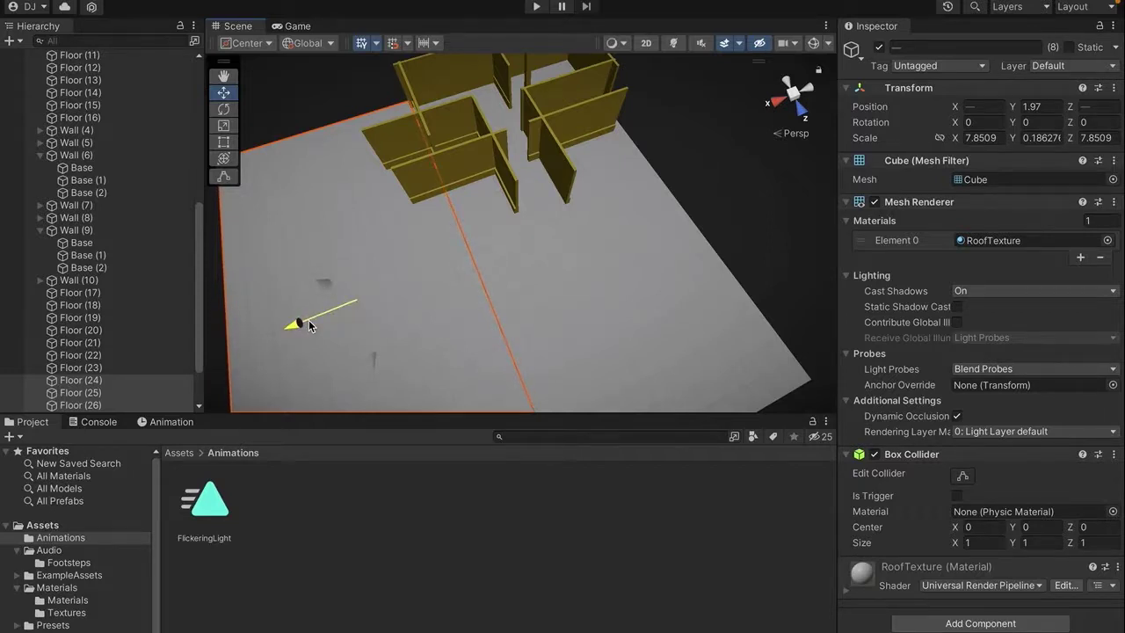
{"action": "right_click_drag", "start_coordinate": [286, 359], "coordinate": [28, 184]}
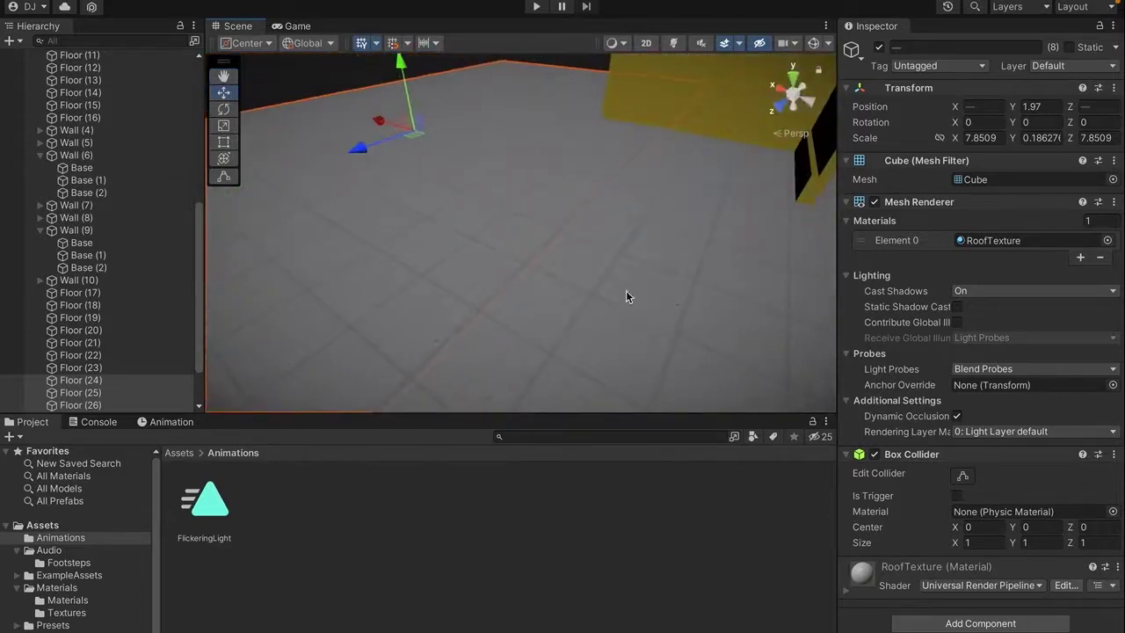
{"action": "right_click_drag", "start_coordinate": [486, 130], "coordinate": [399, 134]}
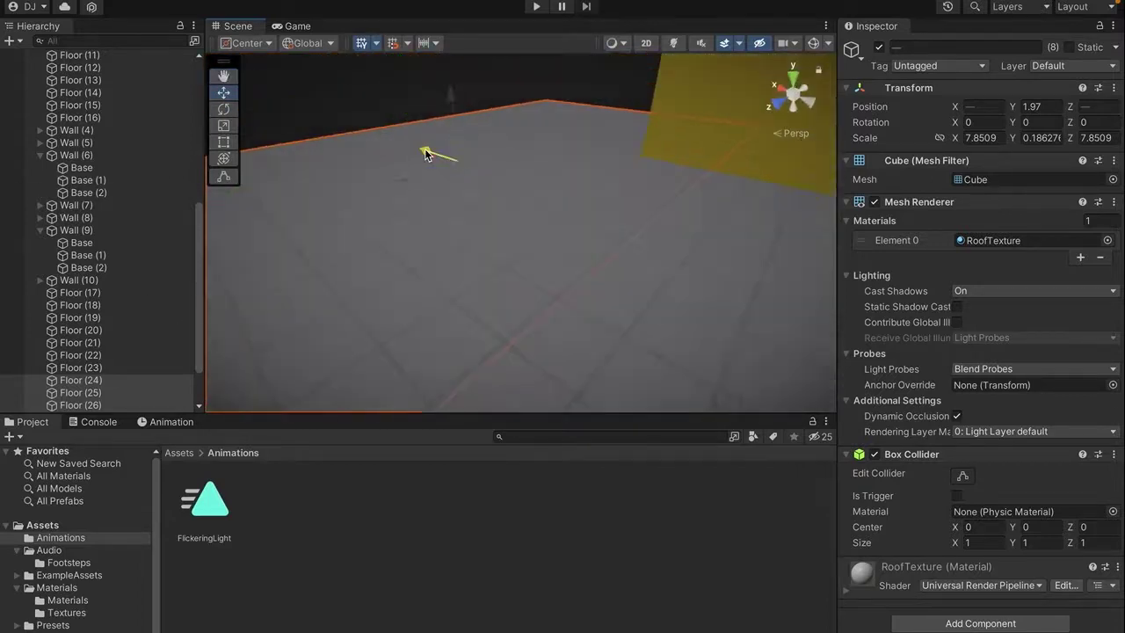
{"action": "left_click", "coordinate": [400, 107]}
{"action": "right_click_drag", "start_coordinate": [401, 109], "coordinate": [492, 237]}
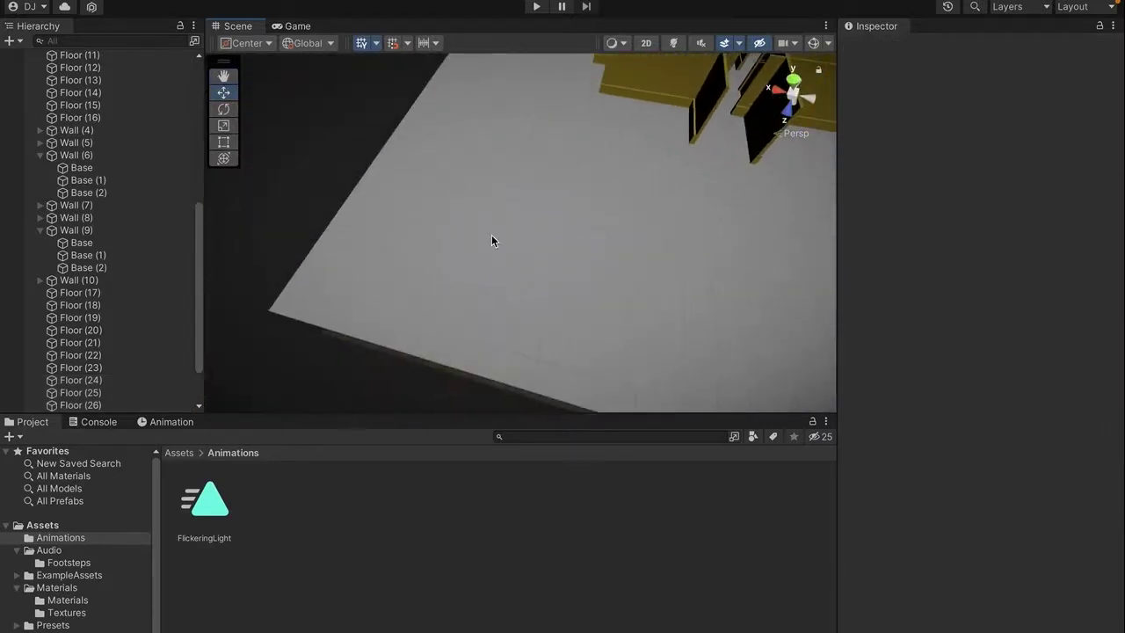
{"action": "left_click", "coordinate": [400, 245]}
{"action": "scroll", "coordinate": [531, 258], "scroll_direction": "up", "scroll_amount": 2}
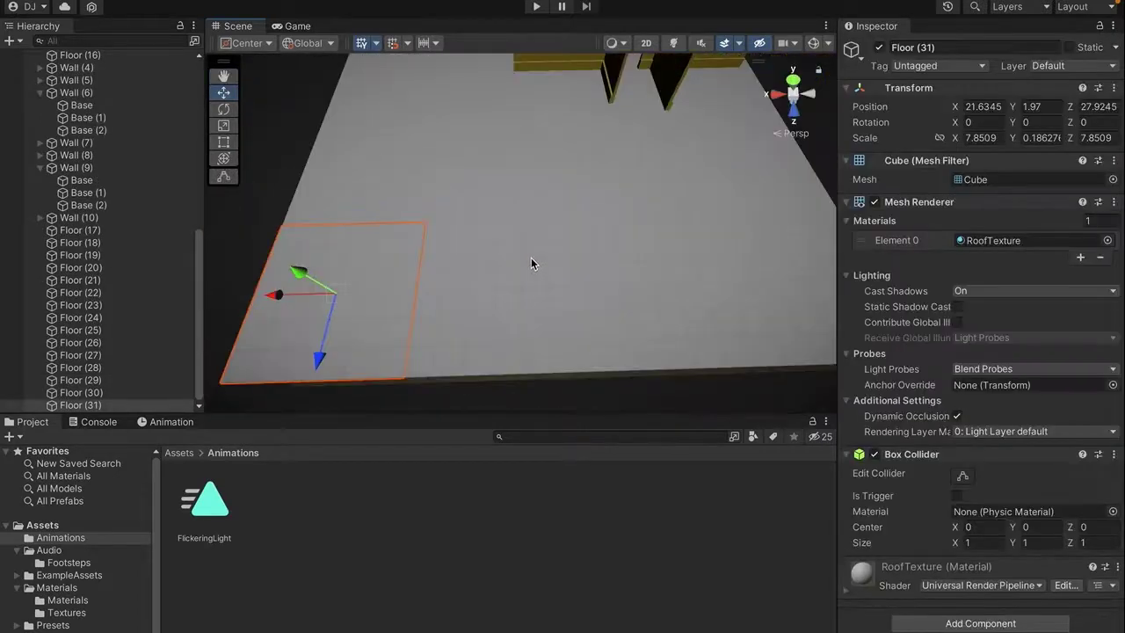
{"action": "left_click", "coordinate": [400, 186]}
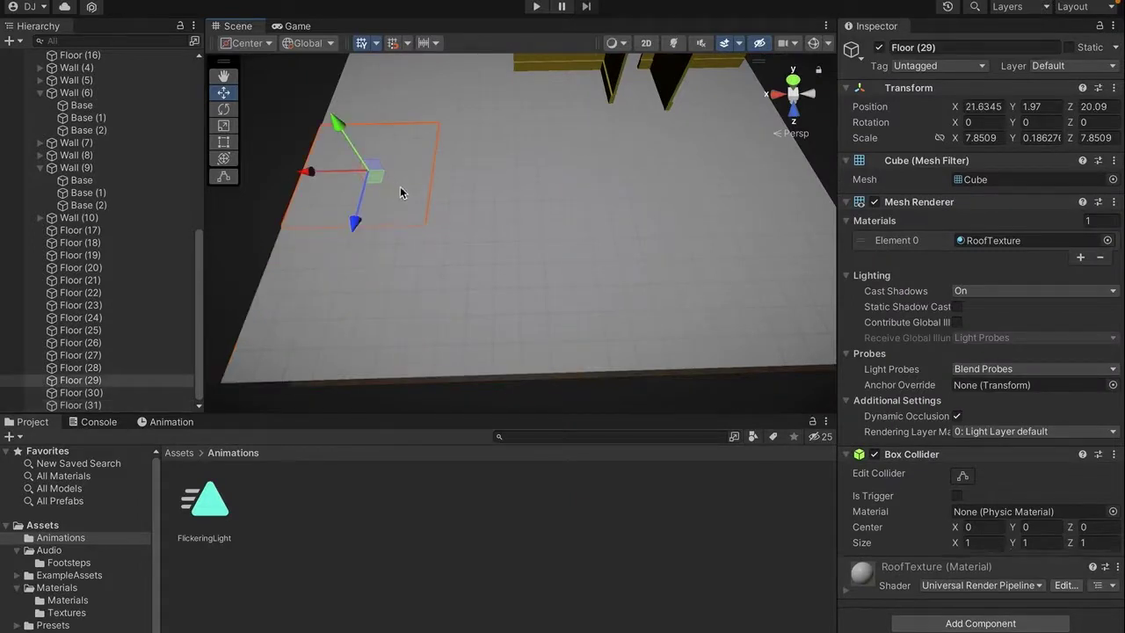
{"action": "left_click", "coordinate": [496, 172], "text": "shift"}
{"action": "left_click", "coordinate": [674, 183], "text": "shift"}
{"action": "left_click", "coordinate": [658, 281], "text": "shift"}
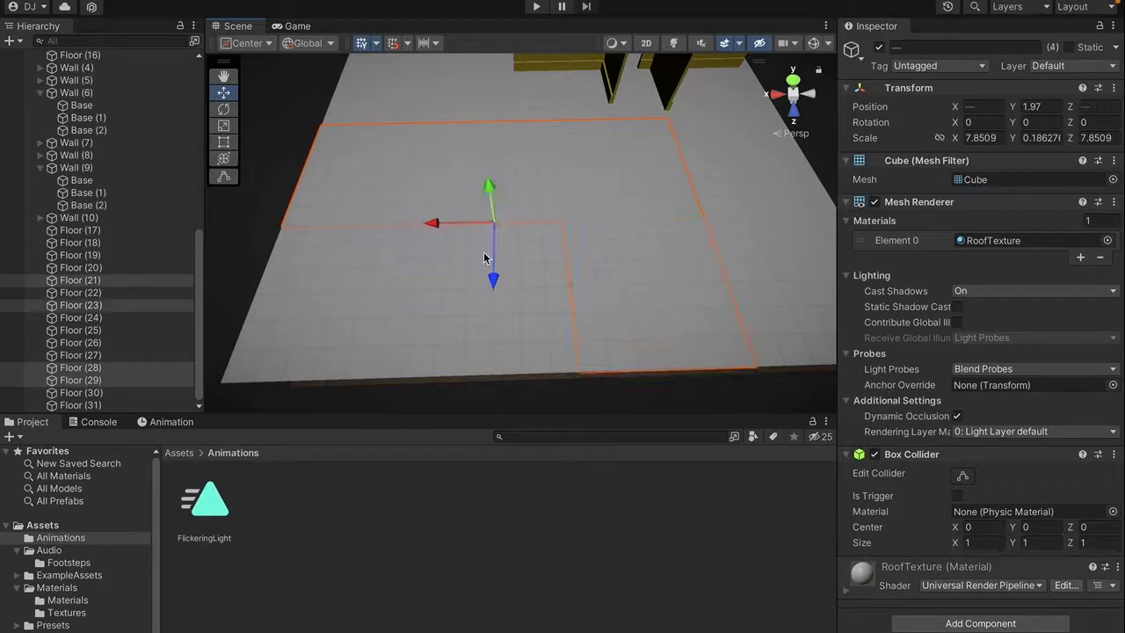
{"action": "left_click", "coordinate": [422, 76], "text": "shift"}
{"action": "left_click", "coordinate": [733, 195], "text": "shift"}
{"action": "right_click_drag", "start_coordinate": [734, 196], "coordinate": [648, 60]}
{"action": "left_click", "coordinate": [733, 153]}
Turn the scene lighting on and duplicate the first room's ceiling light.
{"action": "key", "text": "w"}
{"action": "left_click", "coordinate": [671, 44]}
{"action": "right_click_drag", "start_coordinate": [531, 201], "coordinate": [591, 122]}
{"action": "left_click", "coordinate": [538, 131]}
{"action": "scroll", "coordinate": [591, 122], "scroll_direction": "up", "scroll_amount": 3}
{"action": "key", "text": "ctrl+d"}
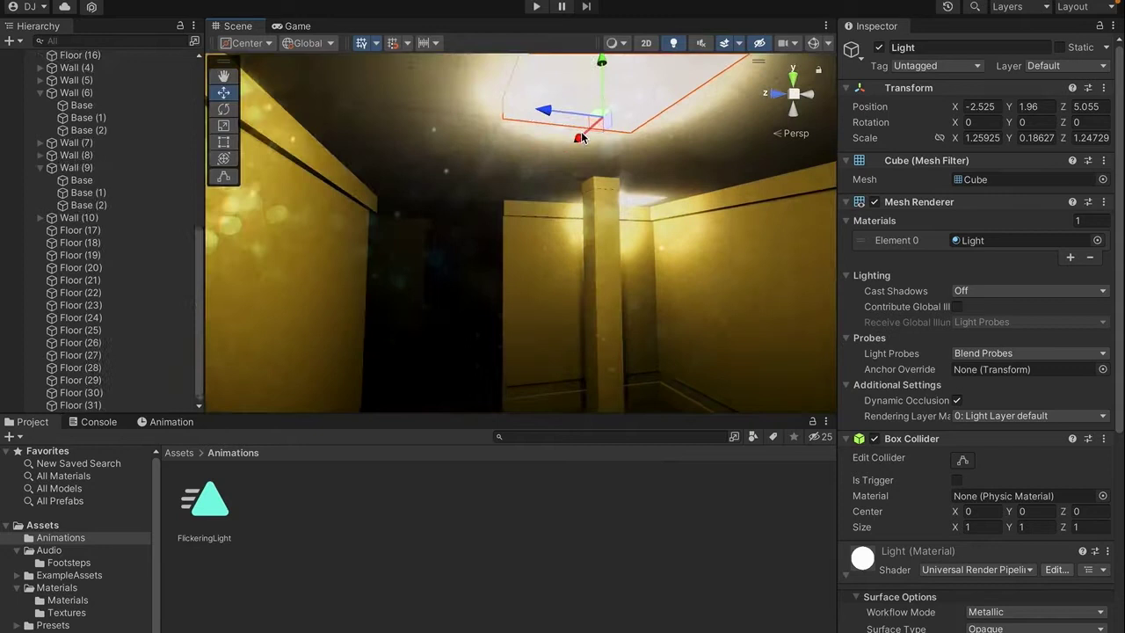
Move the duplicated ceiling light along X into the adjoining area, to about X 6.63.
{"action": "left_click_drag", "start_coordinate": [565, 151], "coordinate": [494, 254]}
{"action": "right_click_drag", "start_coordinate": [479, 276], "coordinate": [595, 211]}
{"action": "key", "text": "w"}
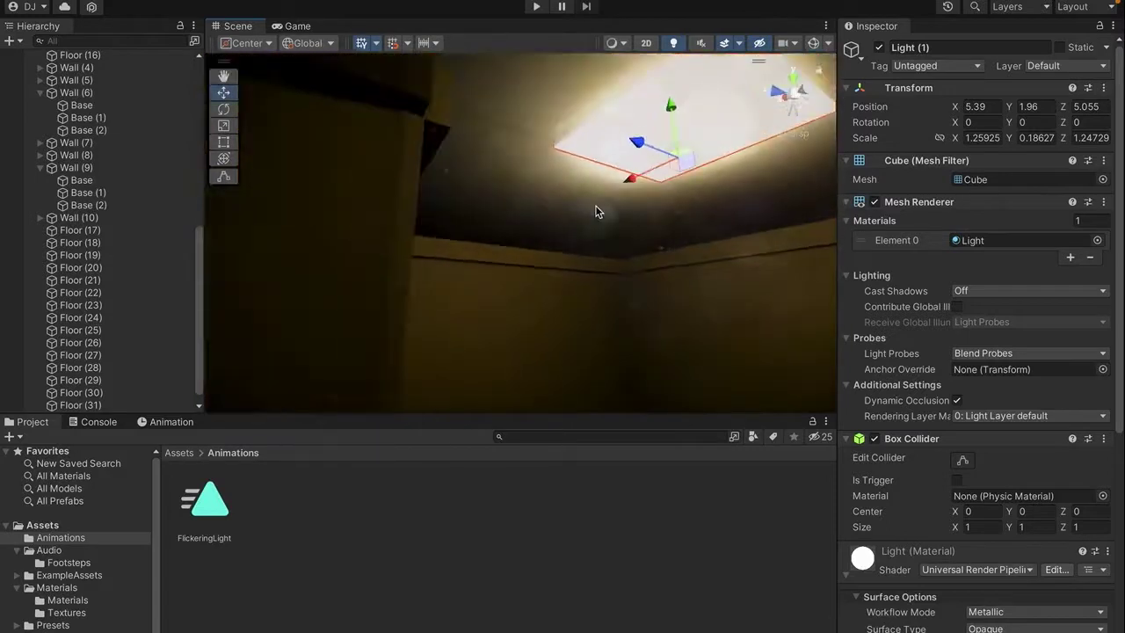
{"action": "left_click_drag", "start_coordinate": [629, 181], "coordinate": [542, 246]}
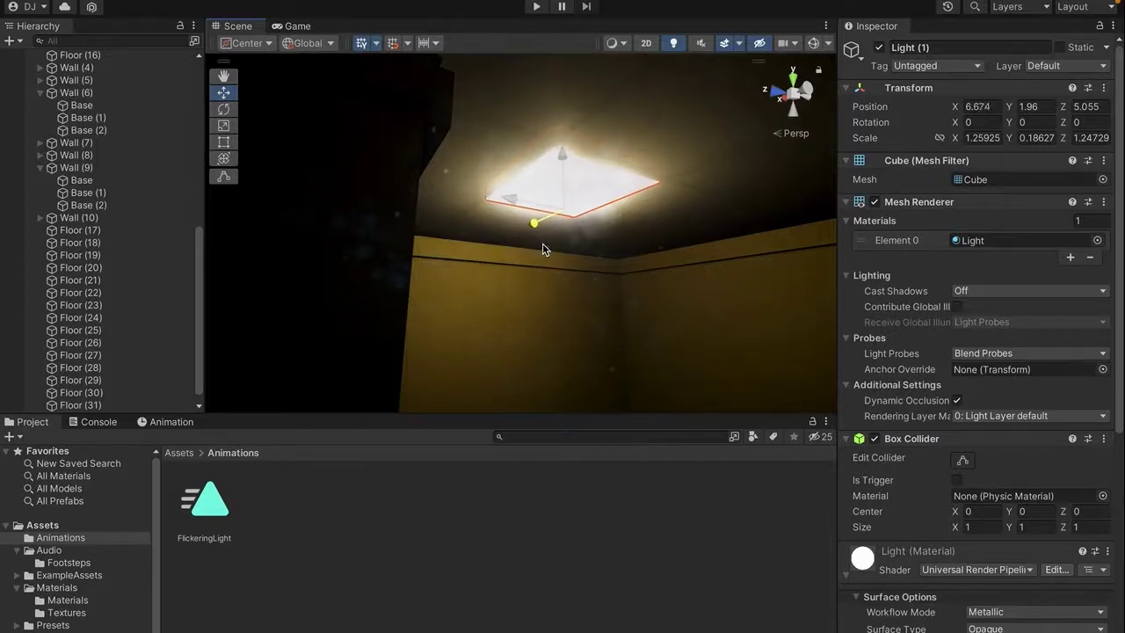
{"action": "left_click", "coordinate": [471, 586]}
{"action": "right_click_drag", "start_coordinate": [629, 301], "coordinate": [249, 397]}
{"action": "right_click_drag", "start_coordinate": [430, 374], "coordinate": [688, 102]}
Duplicate the new ceiling light and move the copy further into the unlit part of the level.
{"action": "left_click", "coordinate": [578, 136]}
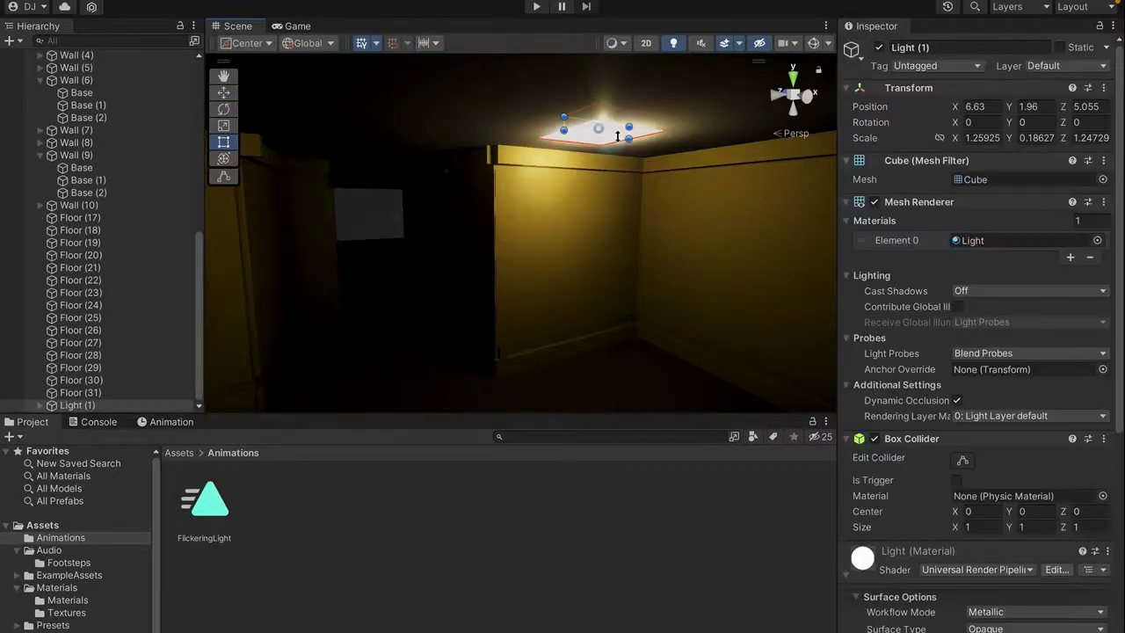
{"action": "key", "text": "w"}
{"action": "left_click_drag", "start_coordinate": [568, 149], "coordinate": [429, 187]}
{"action": "right_click_drag", "start_coordinate": [422, 186], "coordinate": [411, 148]}
{"action": "key", "text": "w"}
{"action": "left_click_drag", "start_coordinate": [488, 106], "coordinate": [415, 166]}
{"action": "right_click_drag", "start_coordinate": [415, 165], "coordinate": [422, 262]}
{"action": "key", "text": "s"}
{"action": "left_click", "coordinate": [456, 547]}
Start a playtest and walk from the first room past the pillar toward the duplicated ceiling lights to check the lighting.
{"action": "right_click_drag", "start_coordinate": [644, 193], "coordinate": [676, 242]}
{"action": "key", "text": "w"}
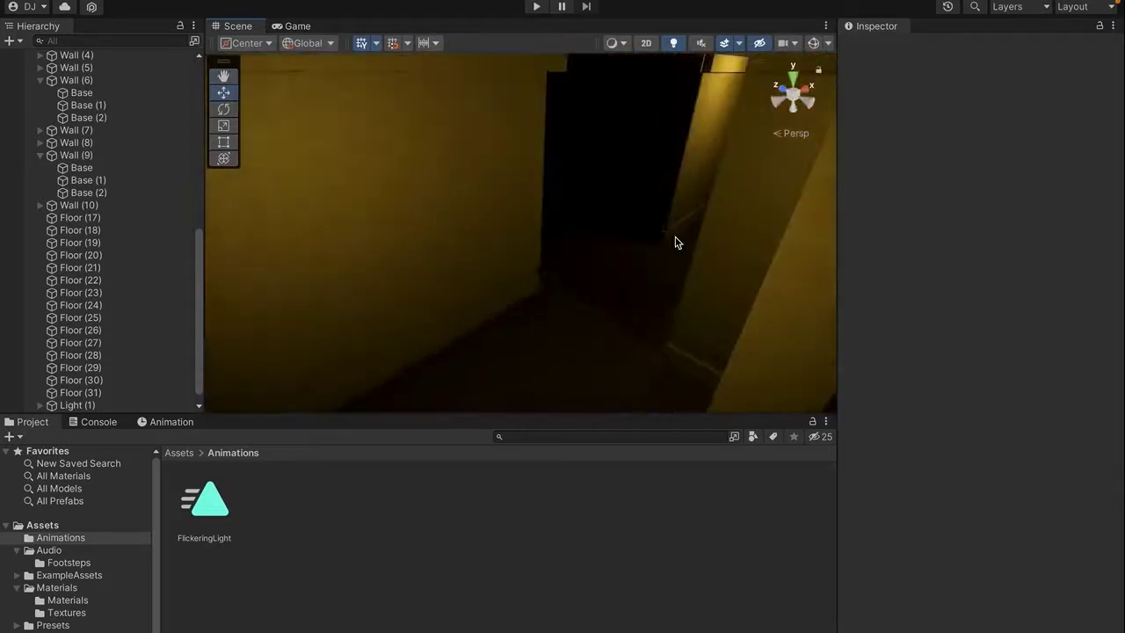
{"action": "left_click", "coordinate": [536, 7]}
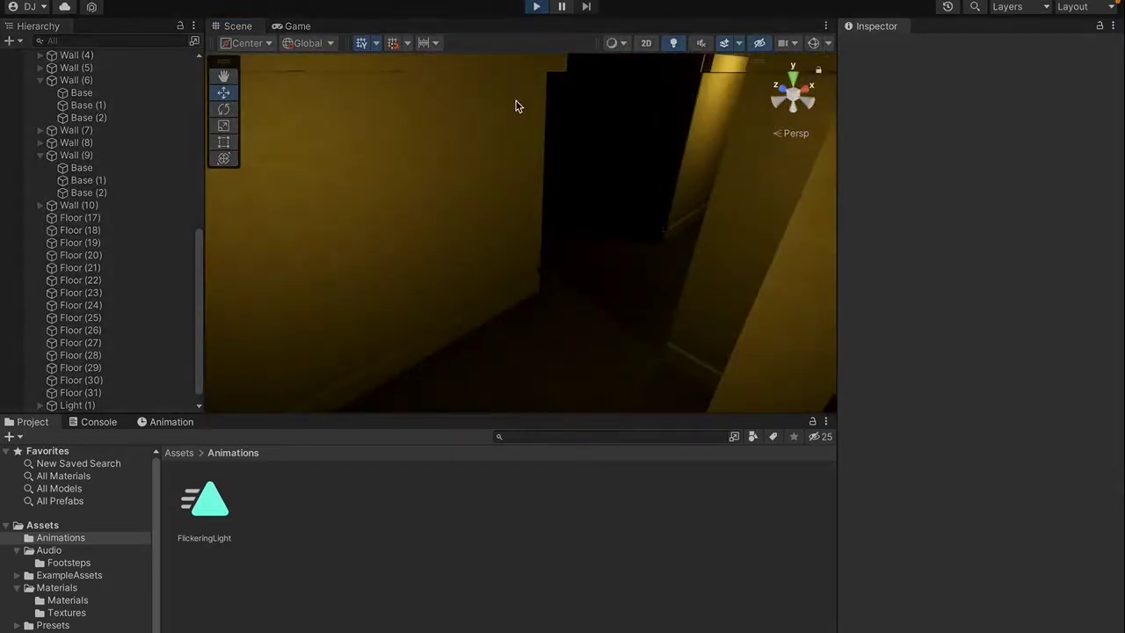
{"action": "key", "text": "w"}
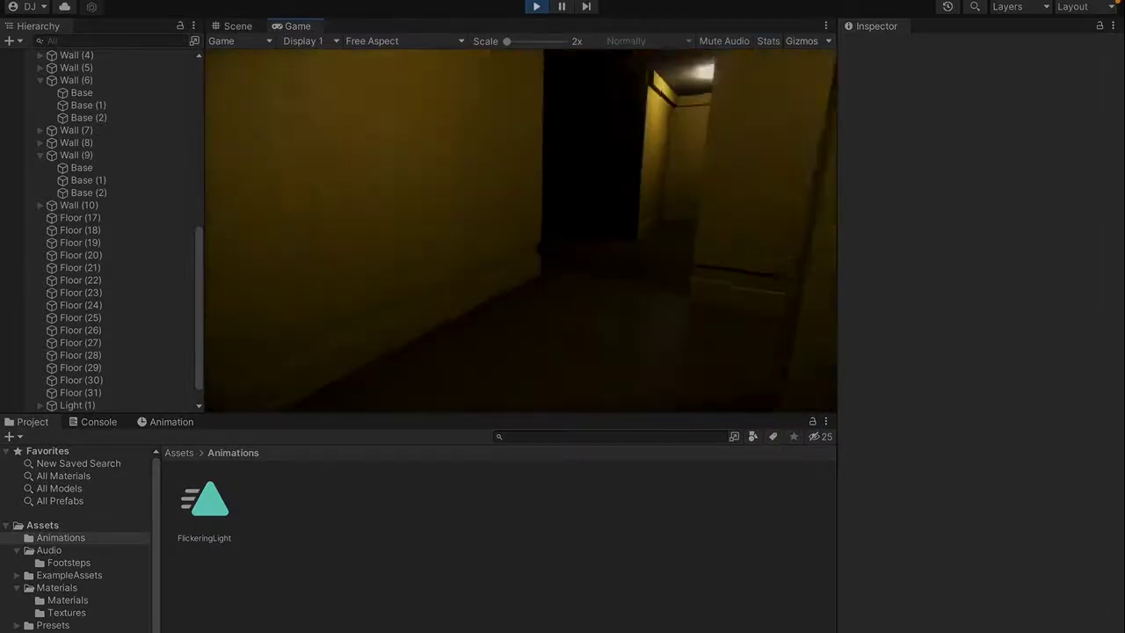
{"action": "key", "text": "w"}
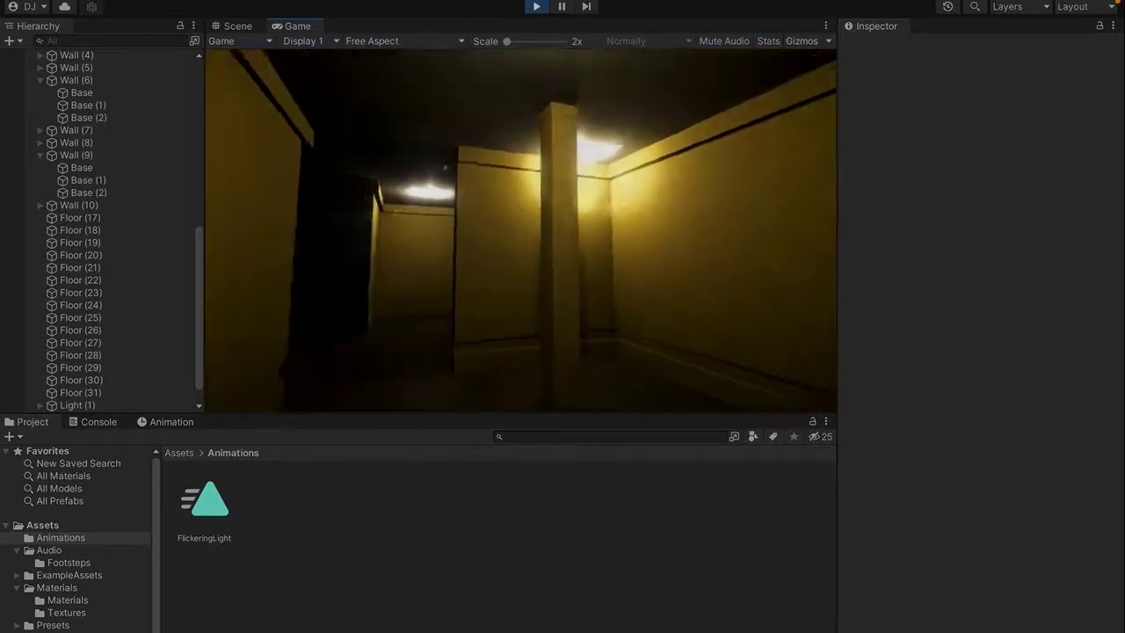
{"action": "key", "text": "s"}
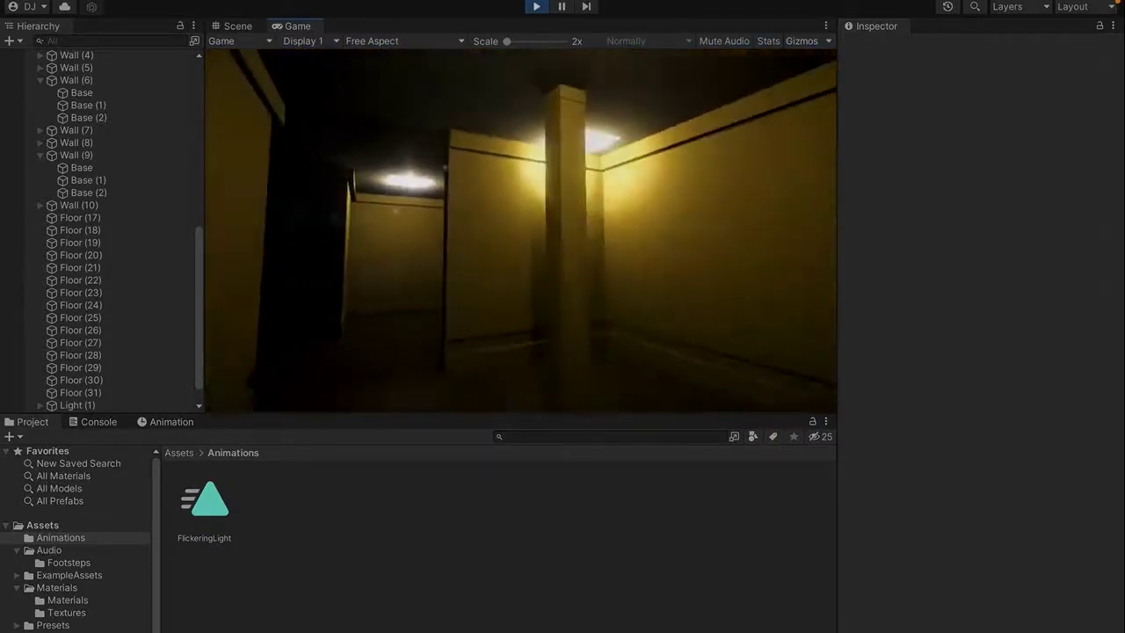
{"action": "key", "text": "w"}
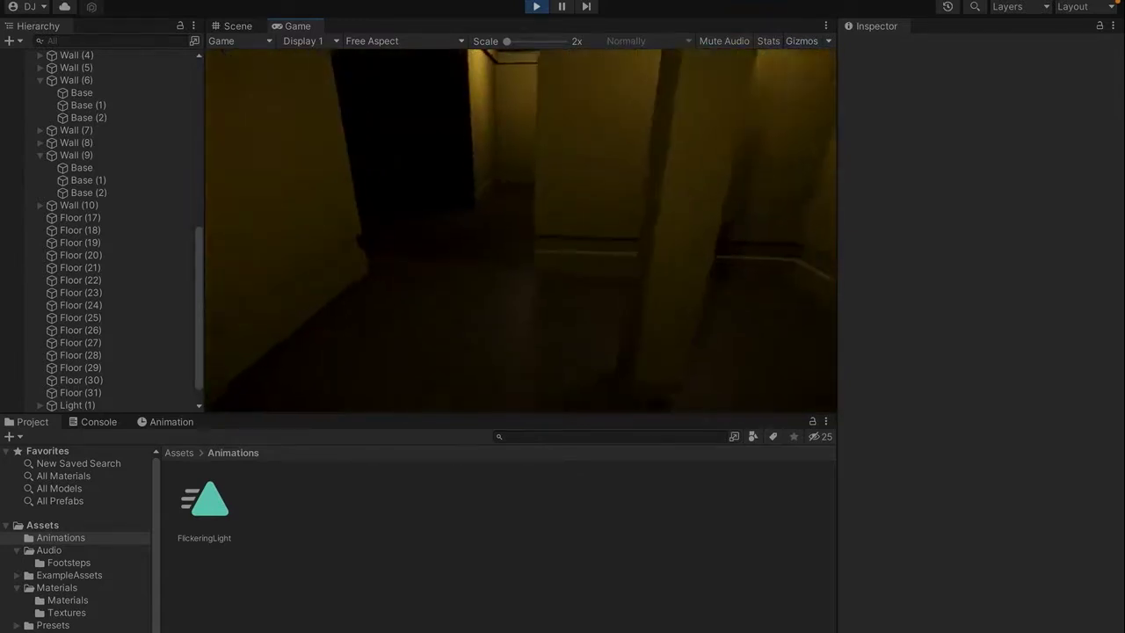
{"action": "key", "text": "w"}
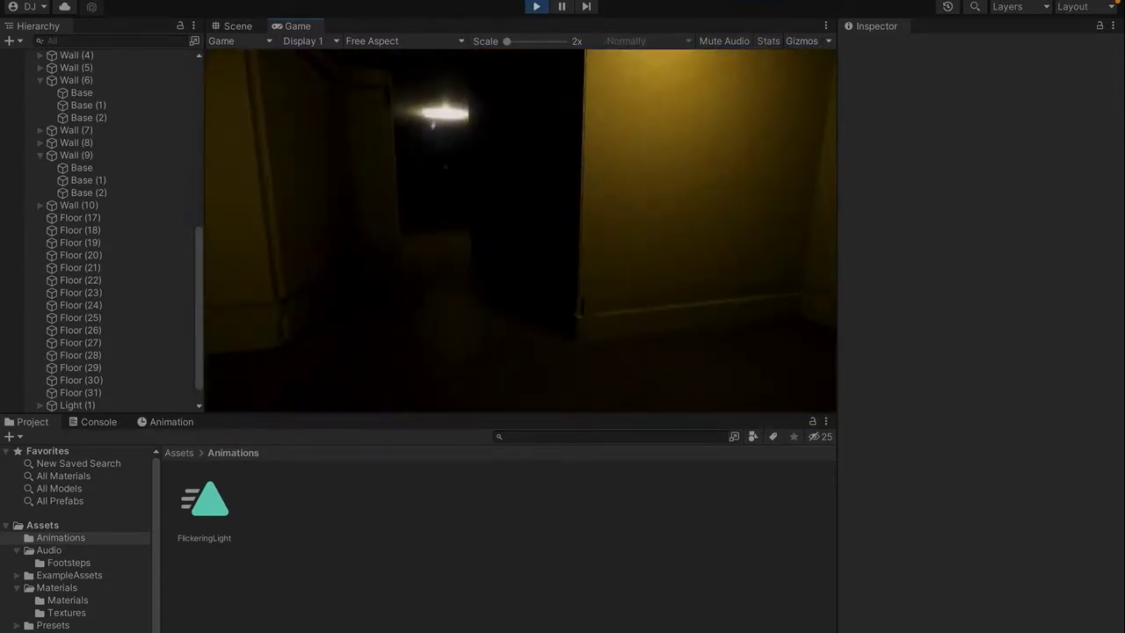
{"action": "key", "text": "w"}
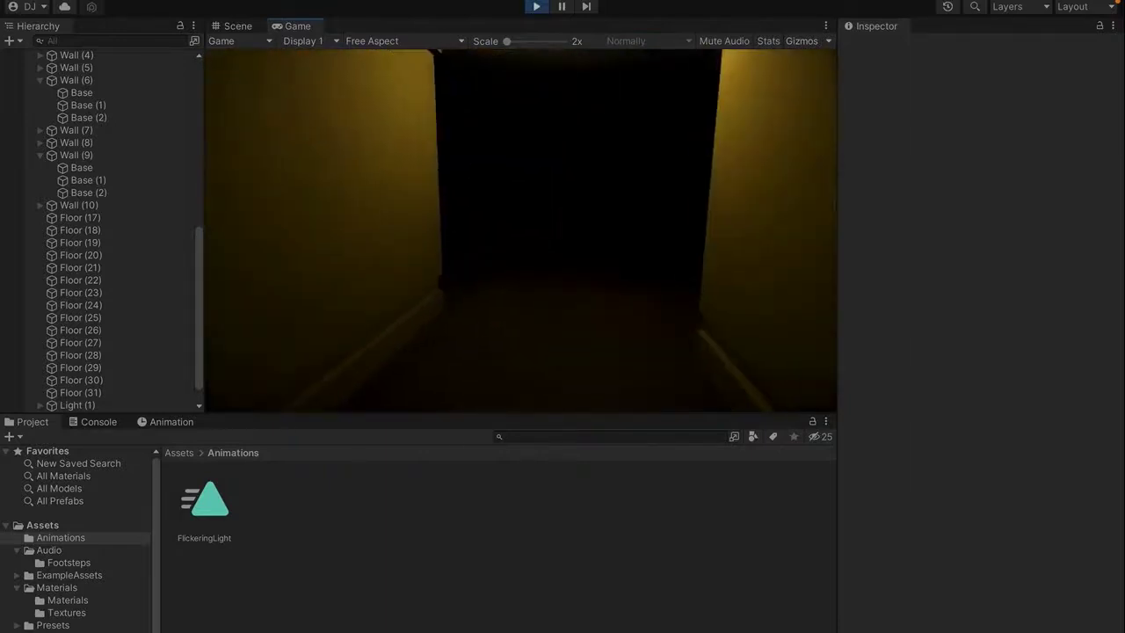
Walk through the dark corridor and adjoining rooms and back to the pillar room to check how the extended layout connects.
{"action": "key", "text": "w"}
{"action": "key", "text": "w"}
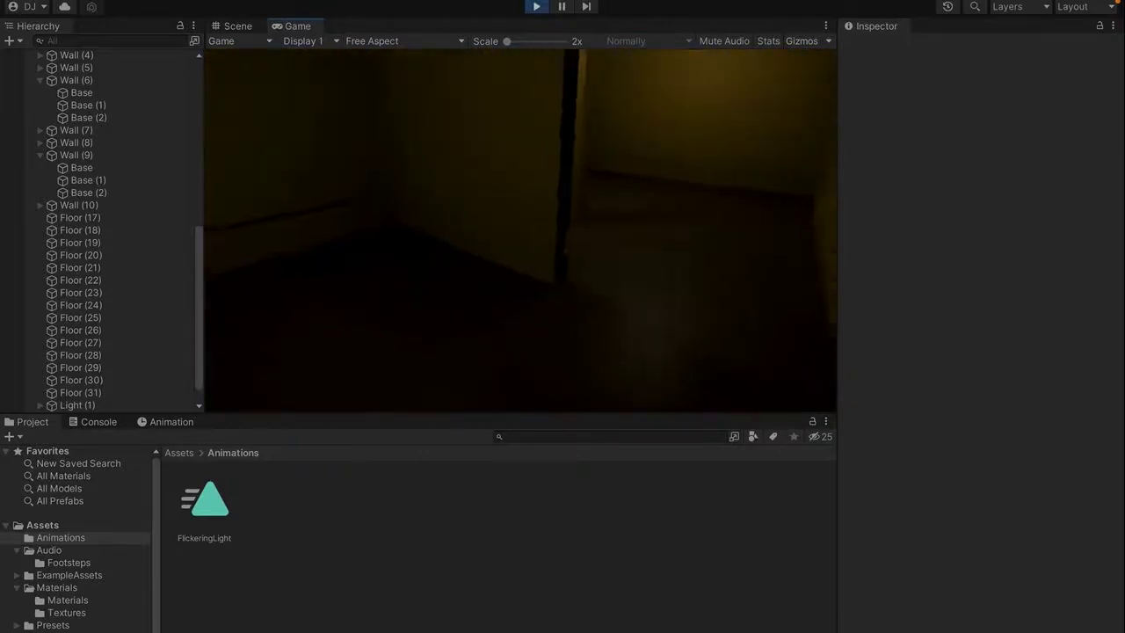
{"action": "key", "text": "w"}
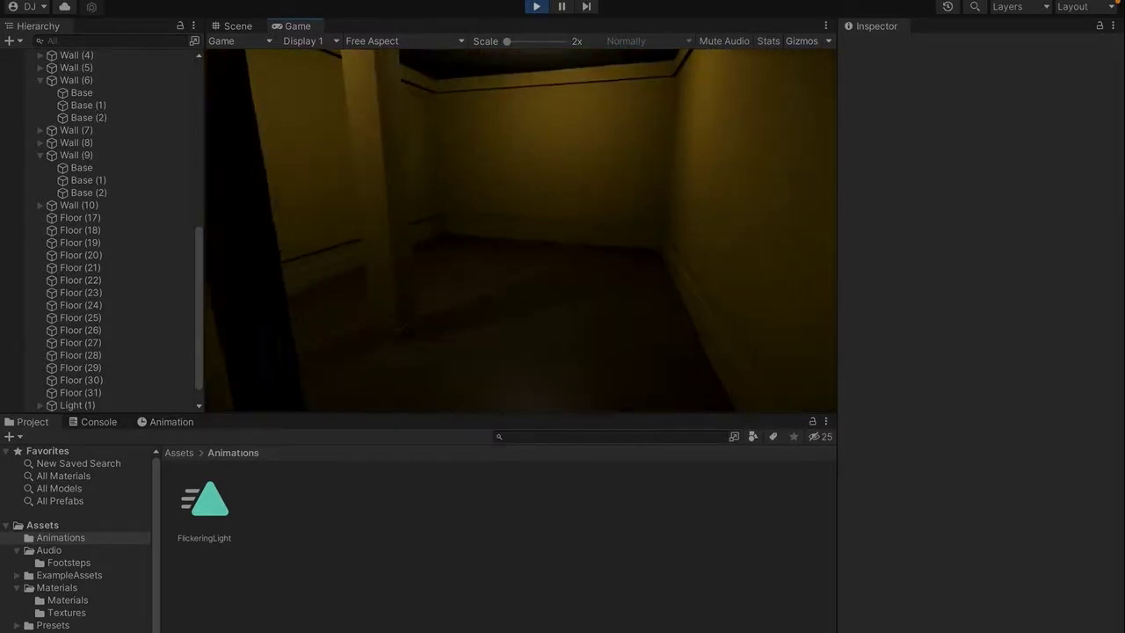
{"action": "key", "text": "w"}
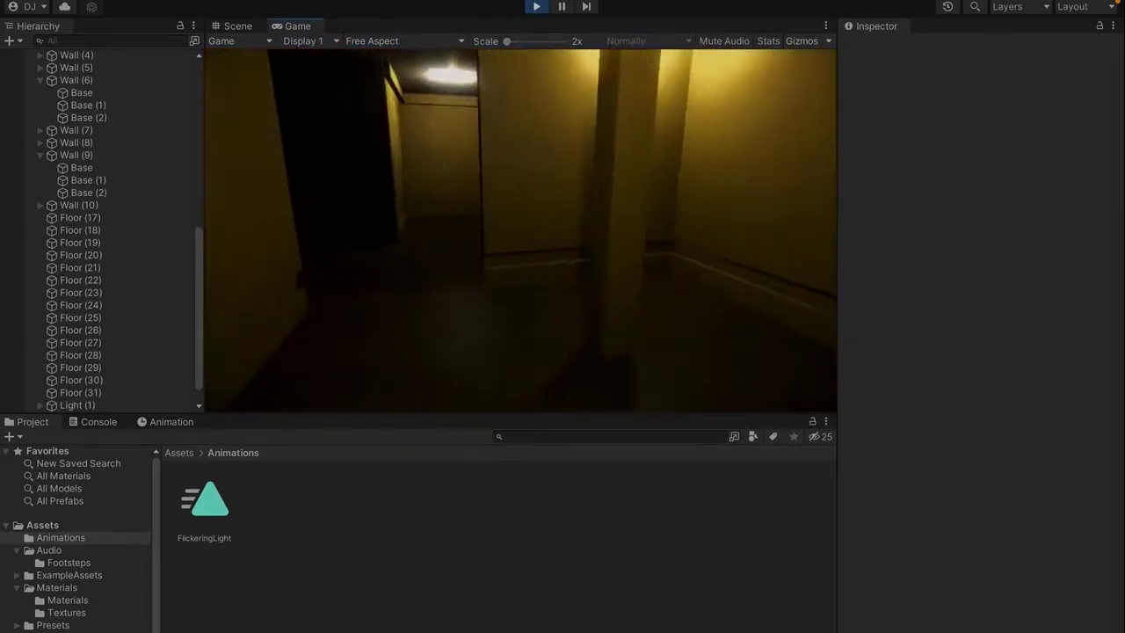
{"action": "key", "text": "w"}
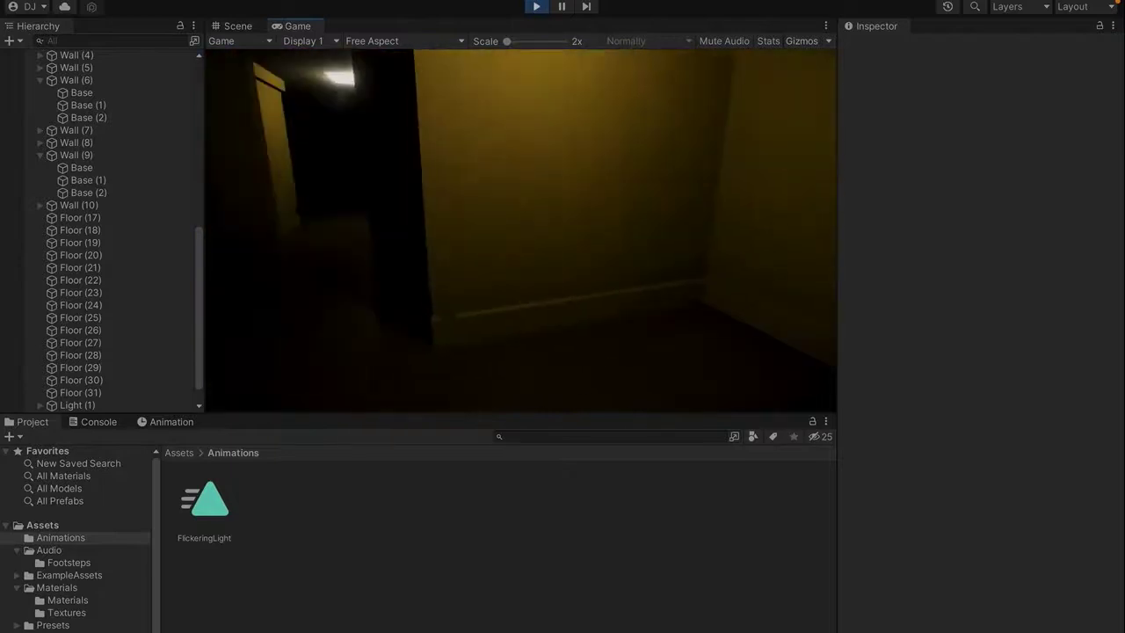
{"action": "key", "text": "w"}
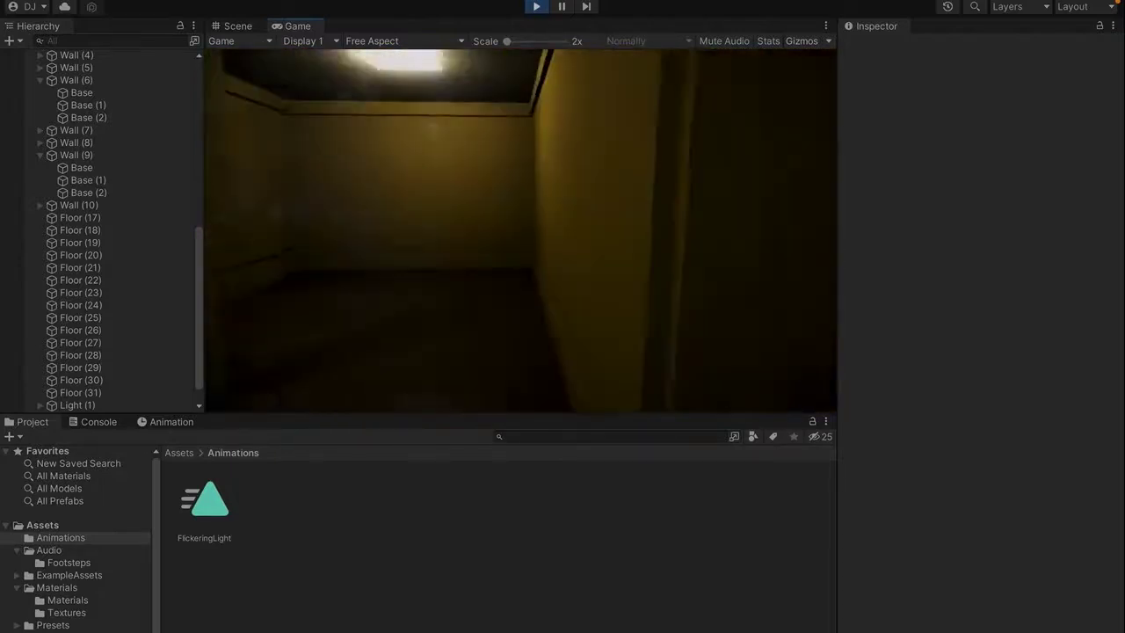
{"action": "key", "text": "w"}
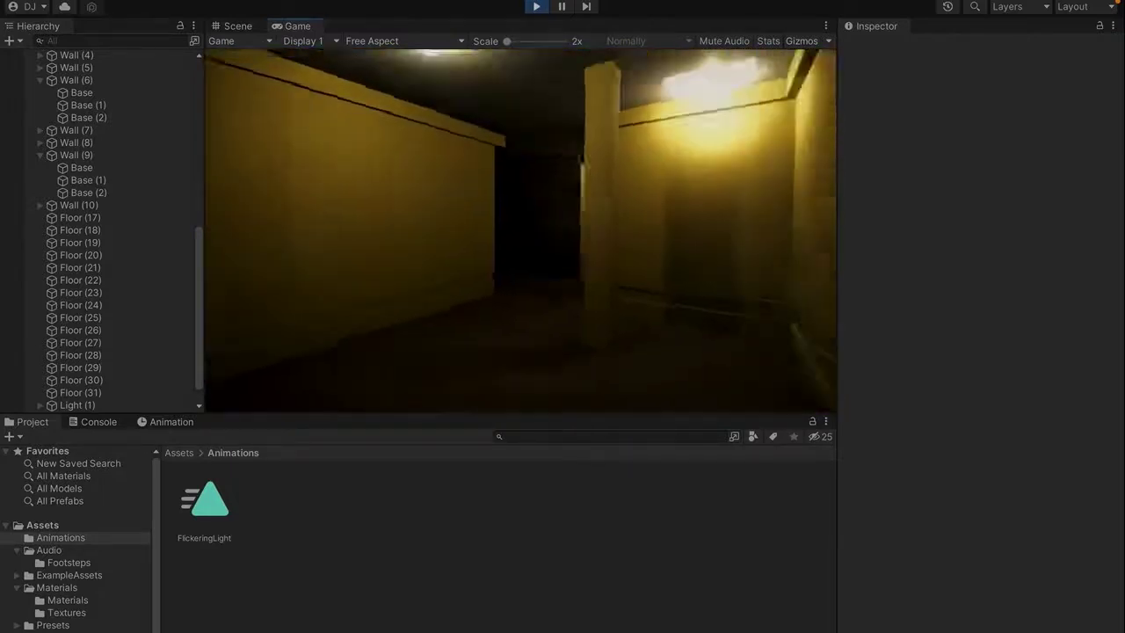
{"action": "key", "text": "s"}
{"action": "key", "text": "a"}
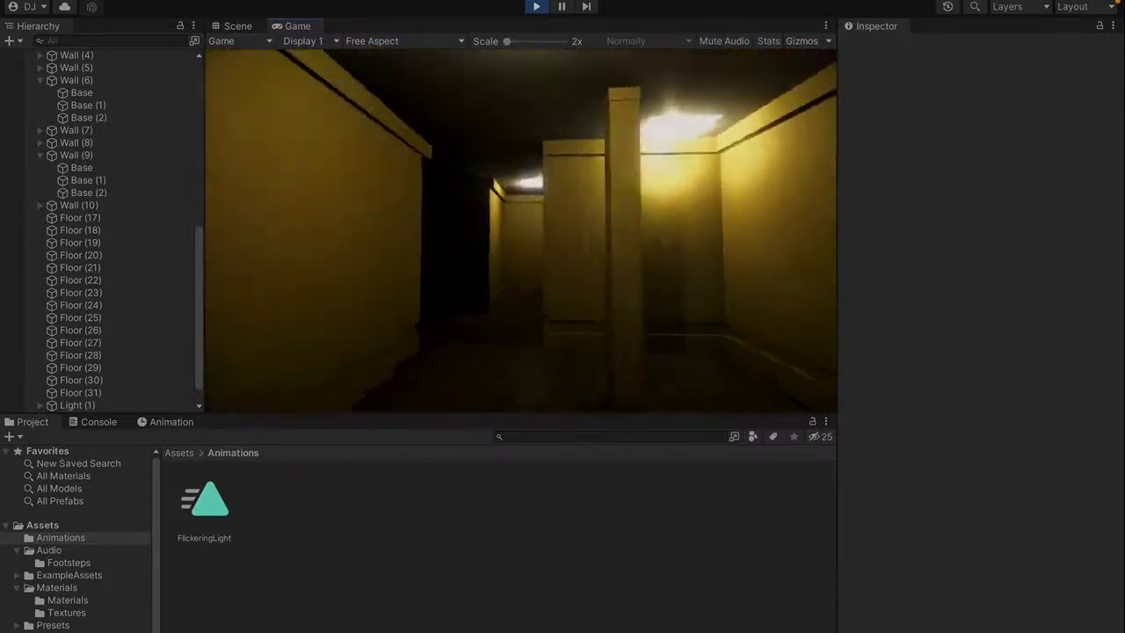
Walk a second lap from the pillar room through the unlit passage and back, checking the walls and the dark gaps between lights.
{"action": "key", "text": "w"}
{"action": "key", "text": "w"}
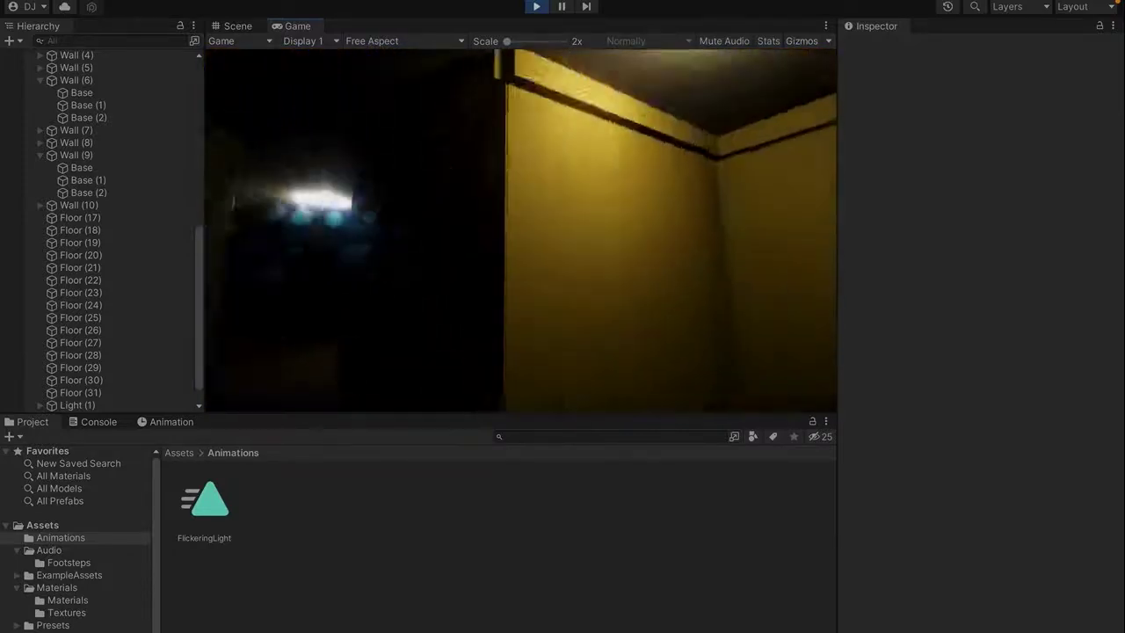
{"action": "key", "text": "w"}
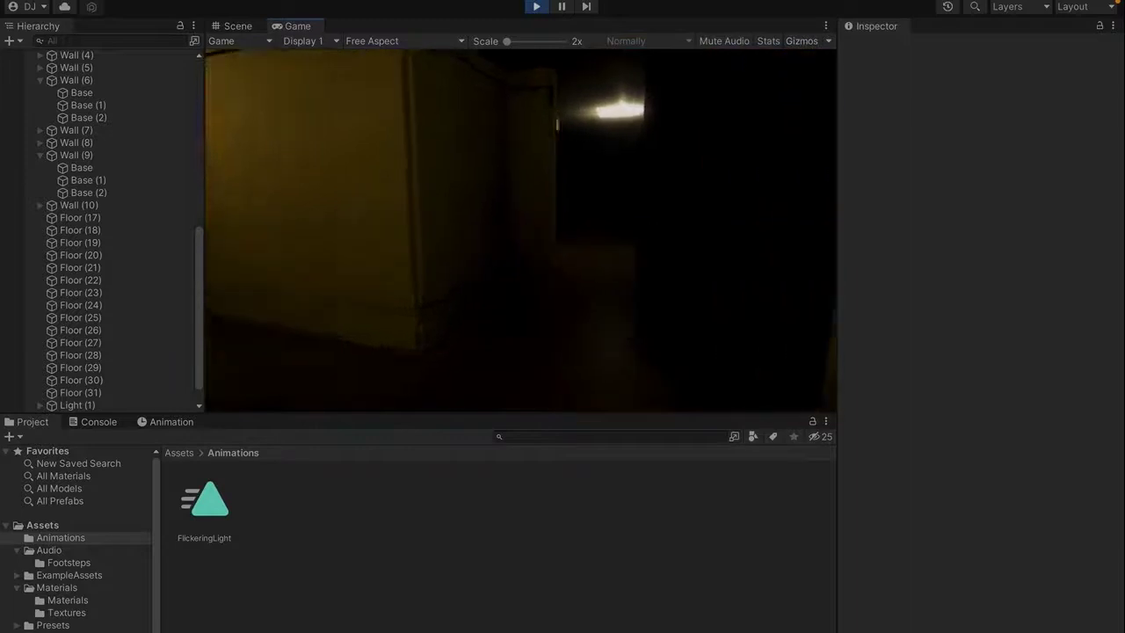
{"action": "key", "text": "s"}
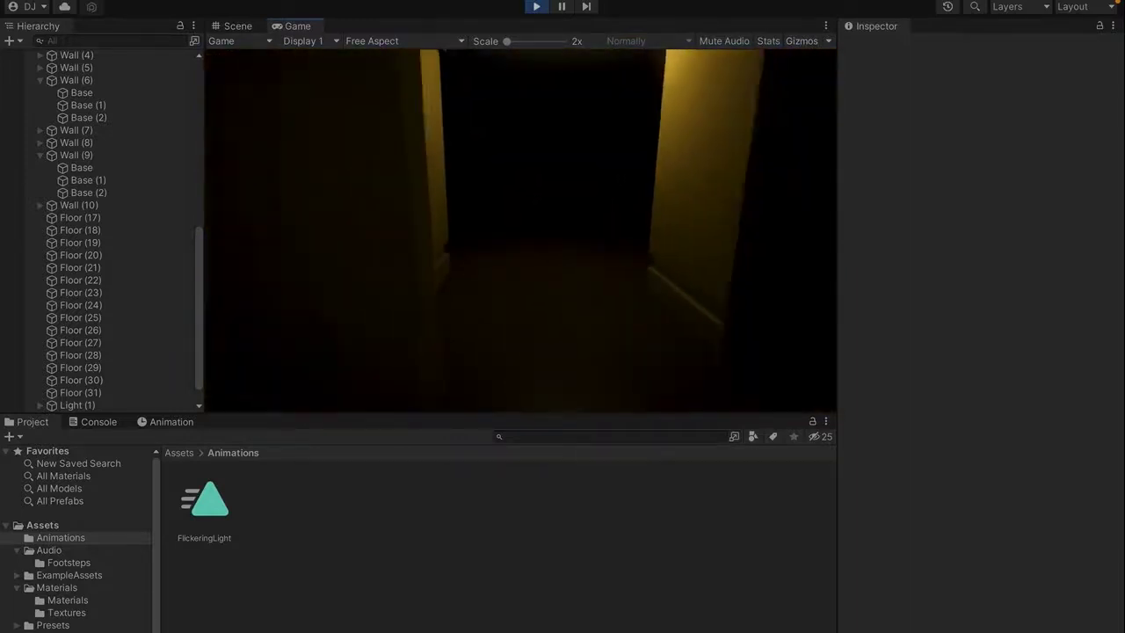
{"action": "key", "text": "w"}
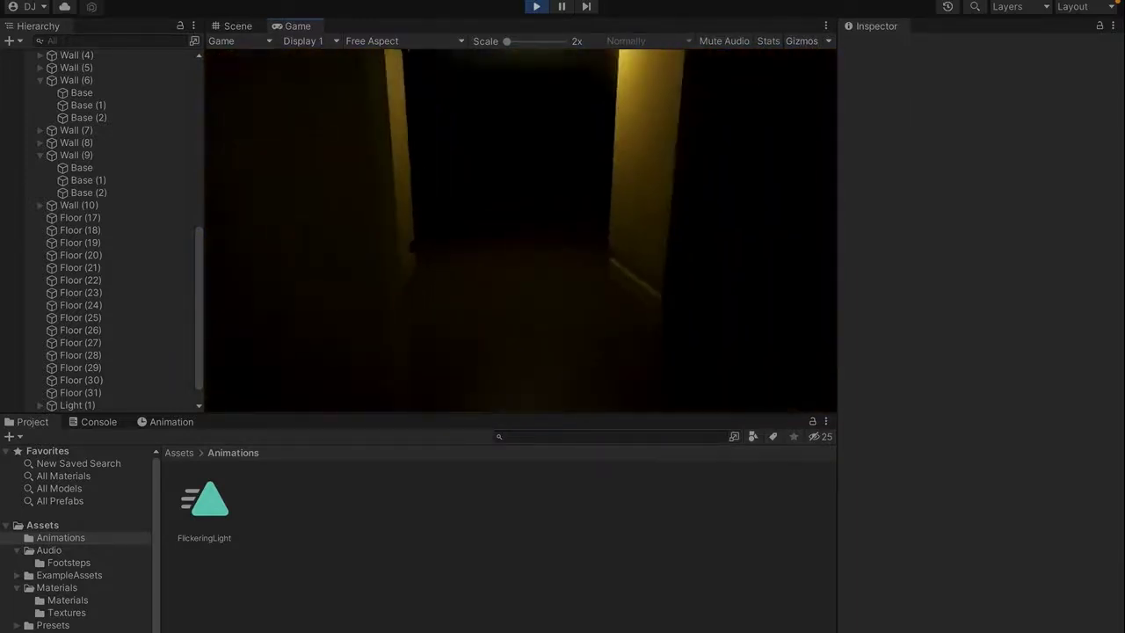
{"action": "key", "text": "w"}
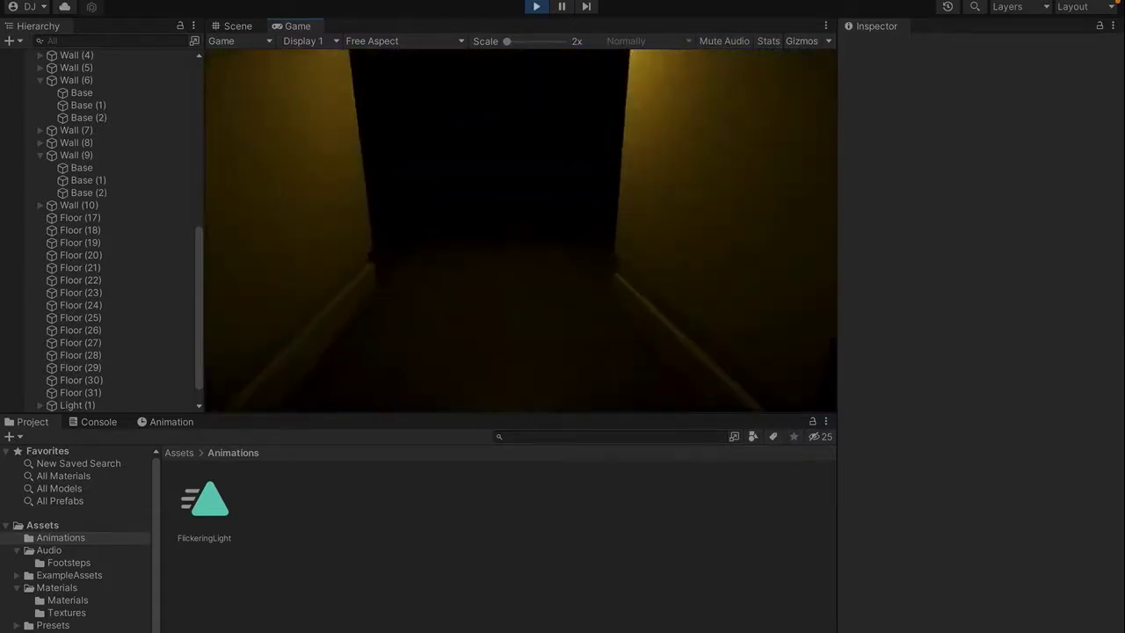
{"action": "key", "text": "w"}
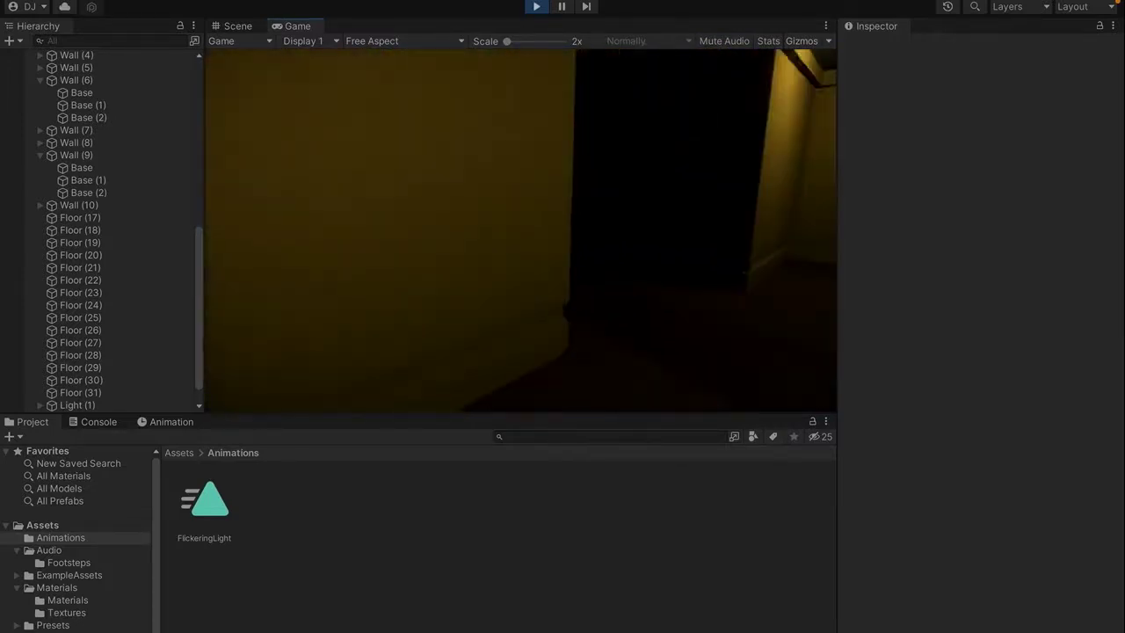
{"action": "key", "text": "s"}
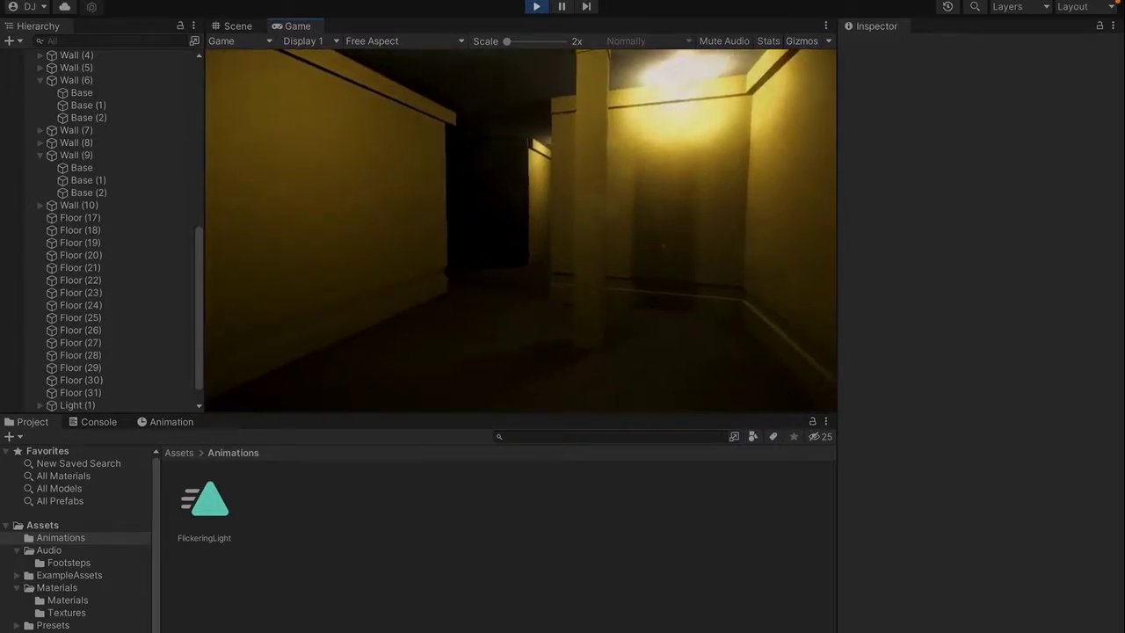
{"action": "key", "text": "w"}
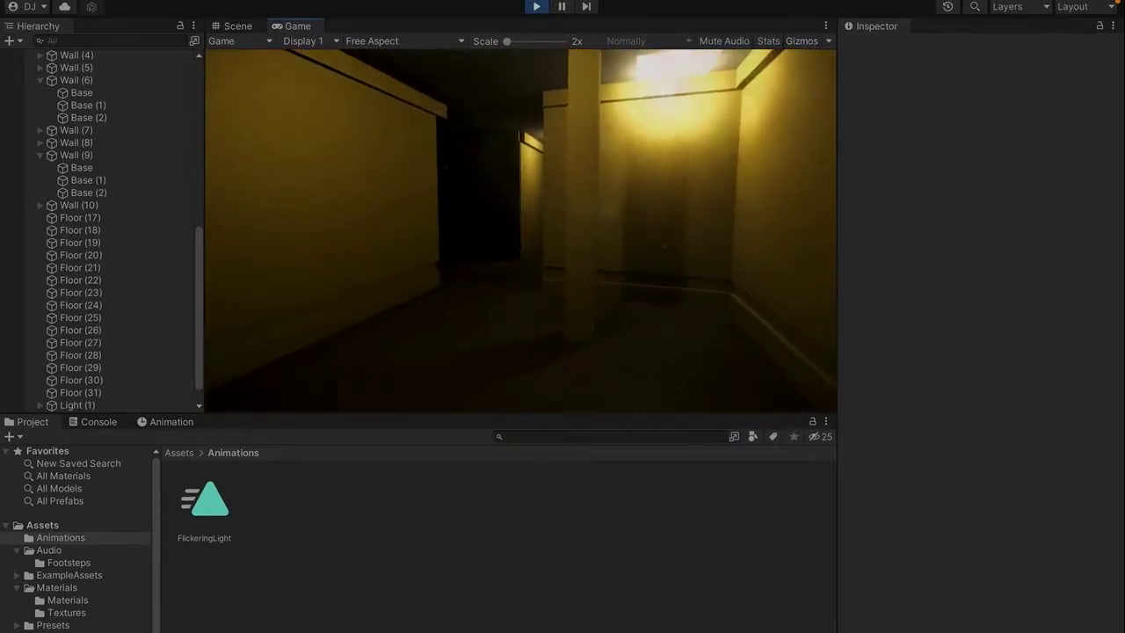